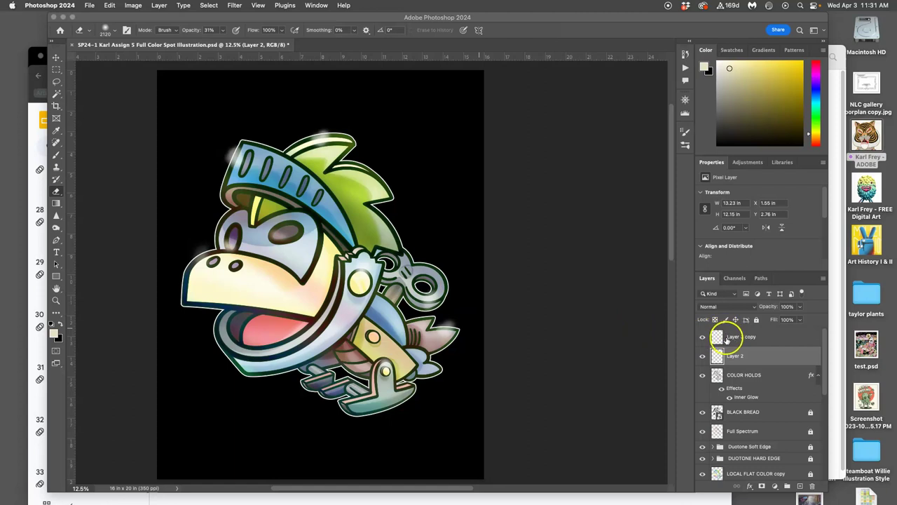
Hide the black, grey and white WHITE BREAD background layers for a transparent canvas
{"action": "scroll", "coordinate": [764, 382], "scroll_direction": "down", "scroll_amount": 5}
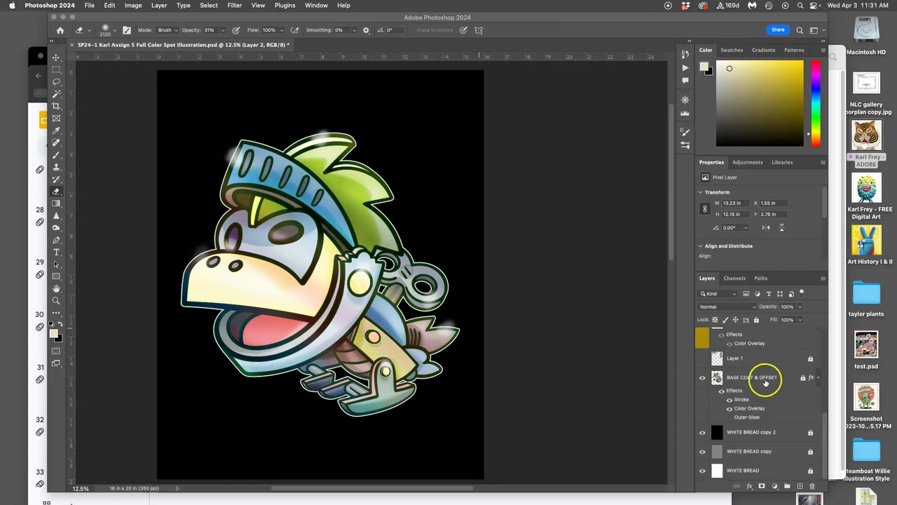
{"action": "left_click", "coordinate": [702, 433]}
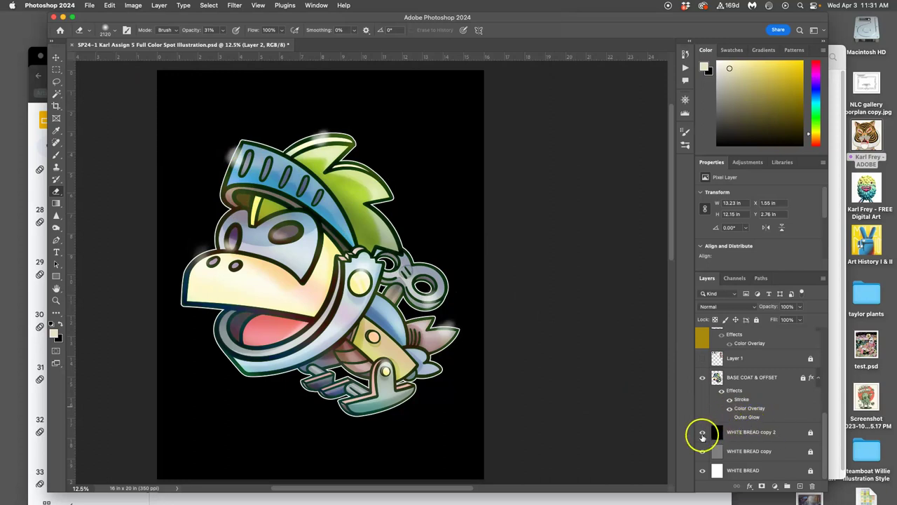
{"action": "left_click", "coordinate": [702, 432]}
{"action": "left_click", "coordinate": [702, 451]}
{"action": "left_click", "coordinate": [703, 470]}
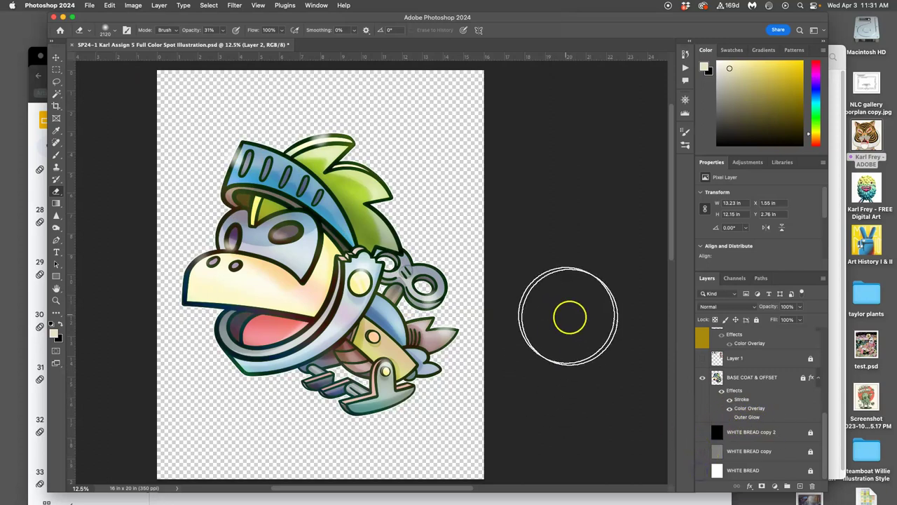
{"action": "scroll", "coordinate": [746, 392], "scroll_direction": "up", "scroll_amount": 5}
{"action": "scroll", "coordinate": [747, 389], "scroll_direction": "up", "scroll_amount": 3}
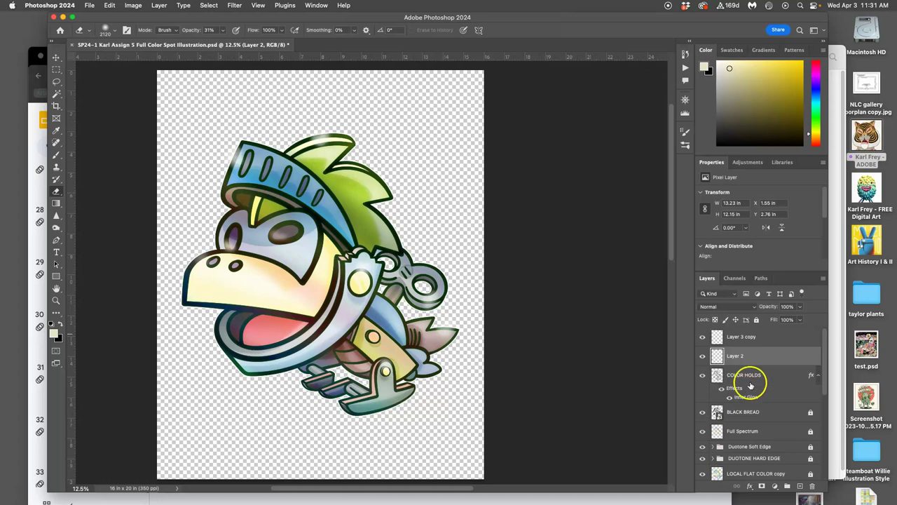
With Layer 3 copy selected, stamp all visible artwork into a new Layer 3
{"action": "left_click", "coordinate": [753, 338]}
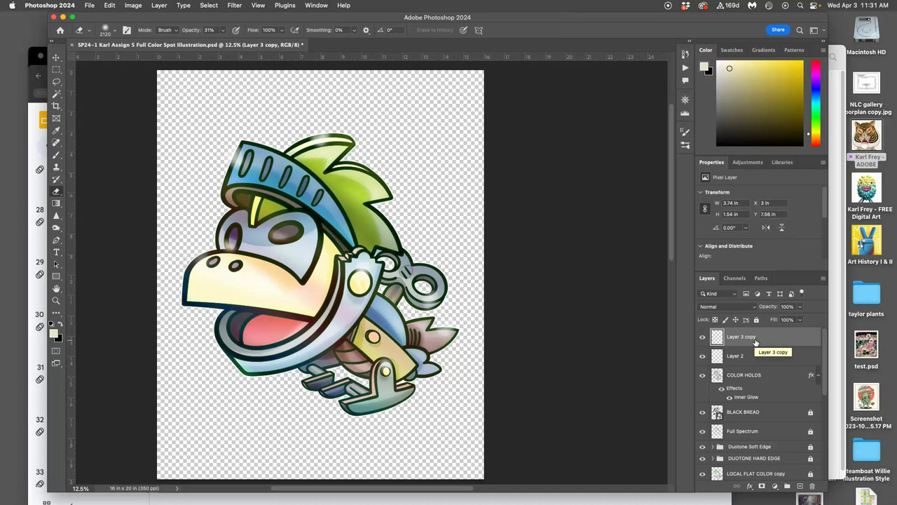
{"action": "left_click", "coordinate": [159, 6]}
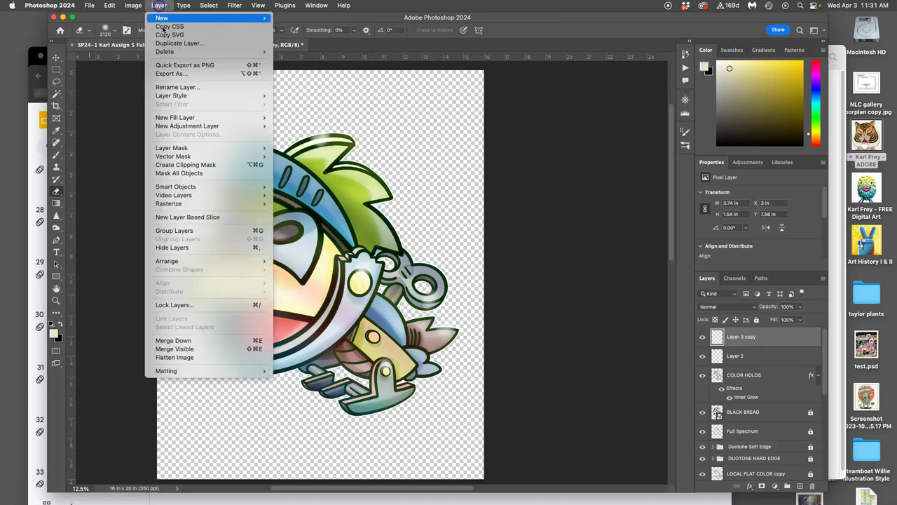
{"action": "left_click", "coordinate": [181, 348], "text": "alt"}
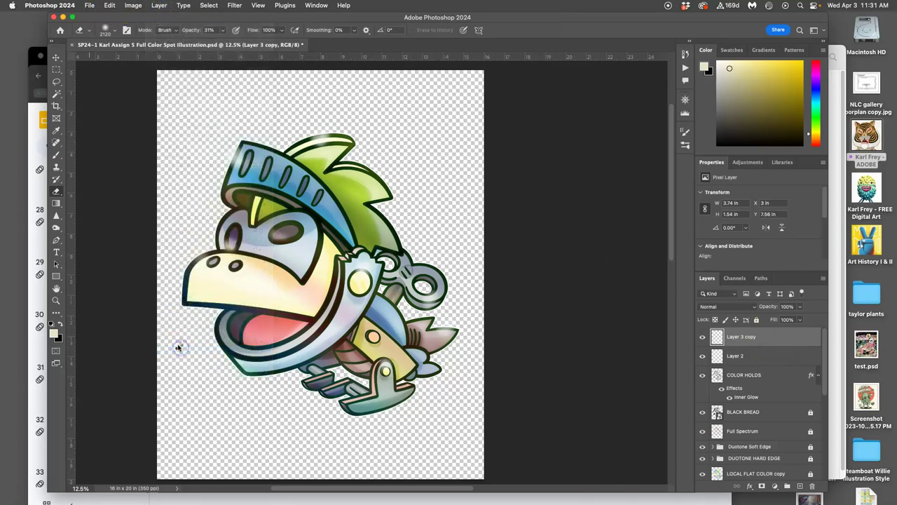
{"action": "left_click", "coordinate": [703, 339]}
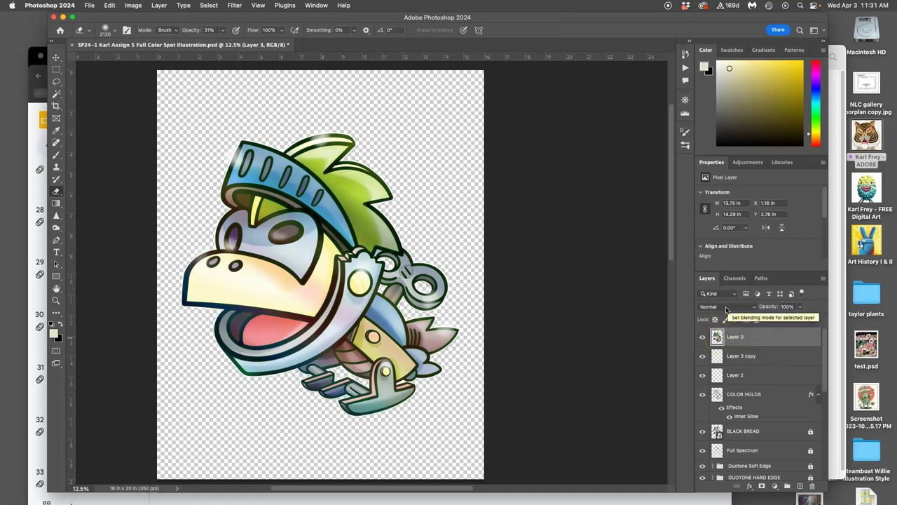
Set Layer 3's blend mode to Dissolve
{"action": "left_click", "coordinate": [134, 6]}
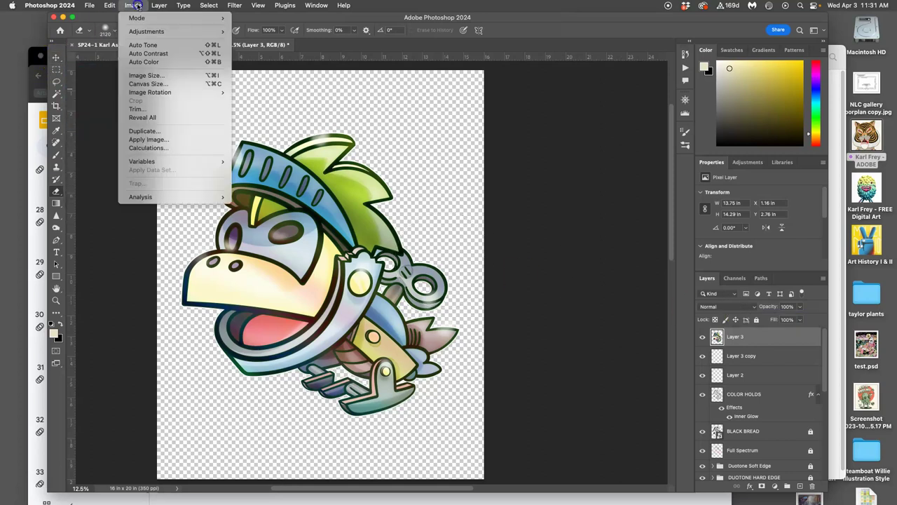
{"action": "left_click", "coordinate": [143, 47]}
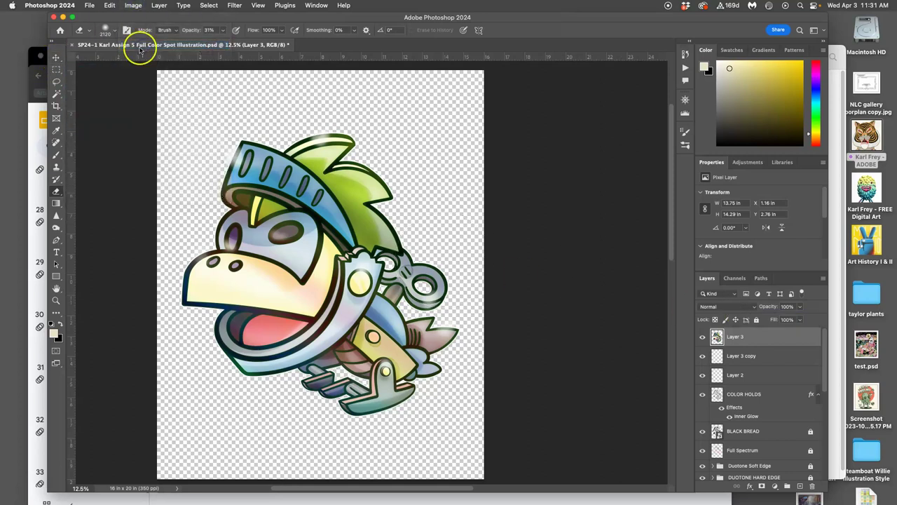
{"action": "key", "text": "super+equal"}
{"action": "key", "text": "super+equal"}
{"action": "key", "text": "super+minus"}
{"action": "key", "text": "super+minus"}
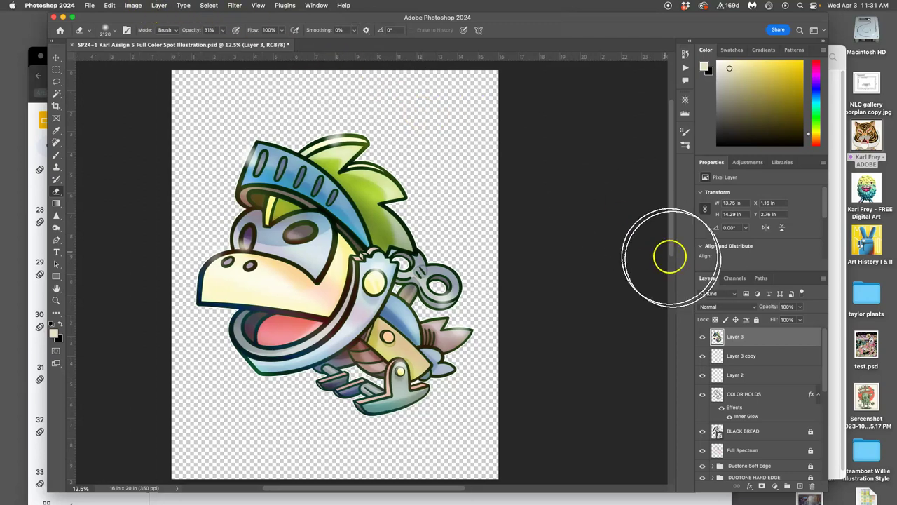
{"action": "left_click", "coordinate": [721, 307]}
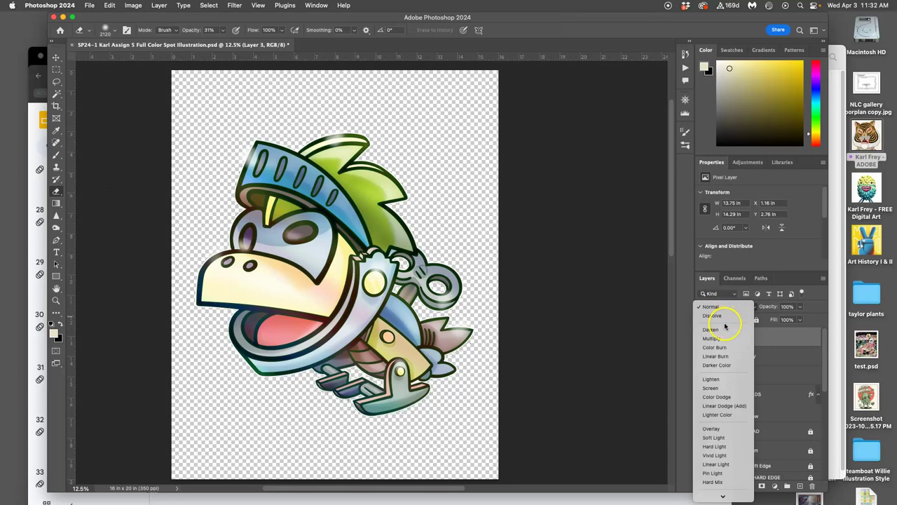
{"action": "left_click", "coordinate": [713, 315]}
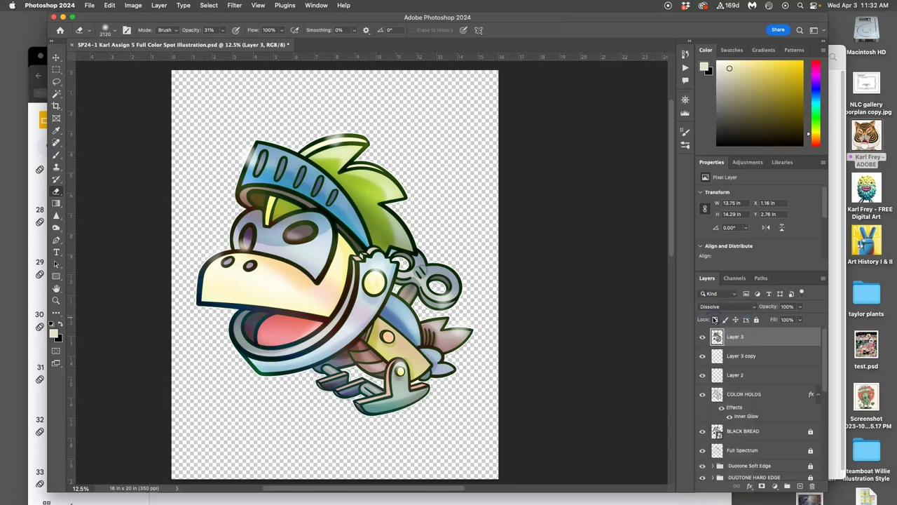
Apply a Levels adjustment to Layer 3 with input levels 25, 1.08 and 249
{"action": "left_click", "coordinate": [133, 6]}
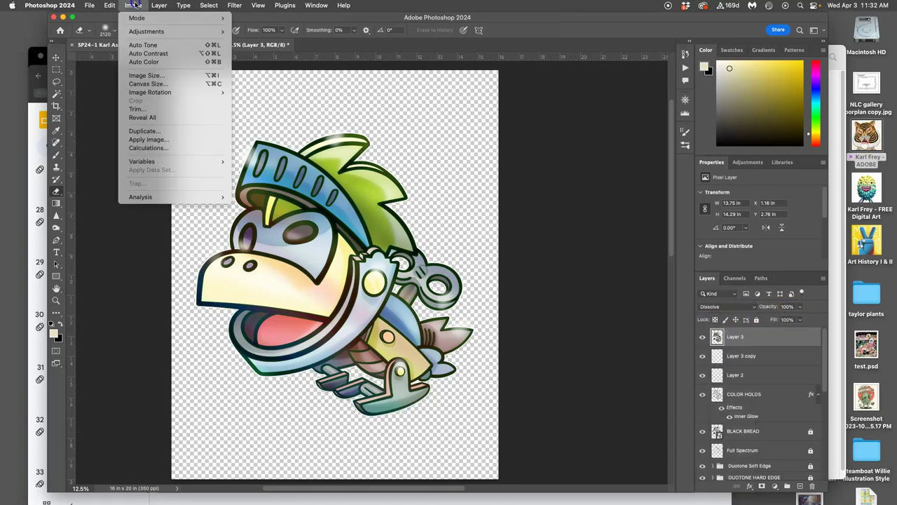
{"action": "mouse_move", "coordinate": [166, 31]}
{"action": "left_click", "coordinate": [249, 39]}
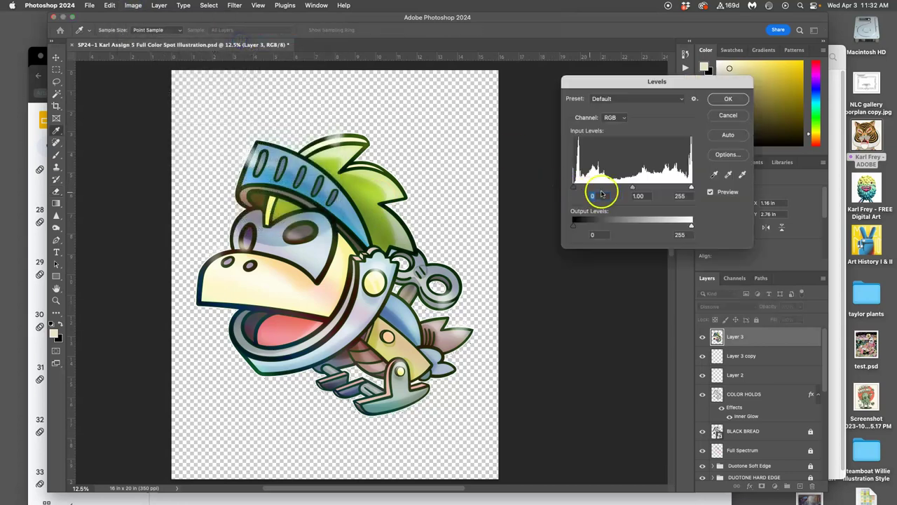
{"action": "left_click_drag", "start_coordinate": [633, 189], "coordinate": [583, 189]}
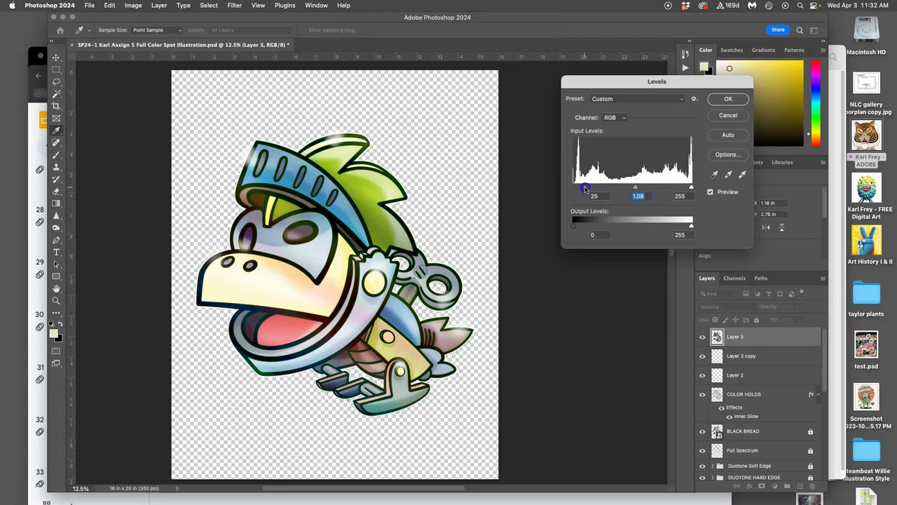
{"action": "mouse_move", "coordinate": [691, 187]}
{"action": "left_mouse_down"}
{"action": "mouse_move", "coordinate": [678, 188]}
{"action": "mouse_move", "coordinate": [689, 188]}
{"action": "left_mouse_up"}
{"action": "left_click", "coordinate": [728, 99]}
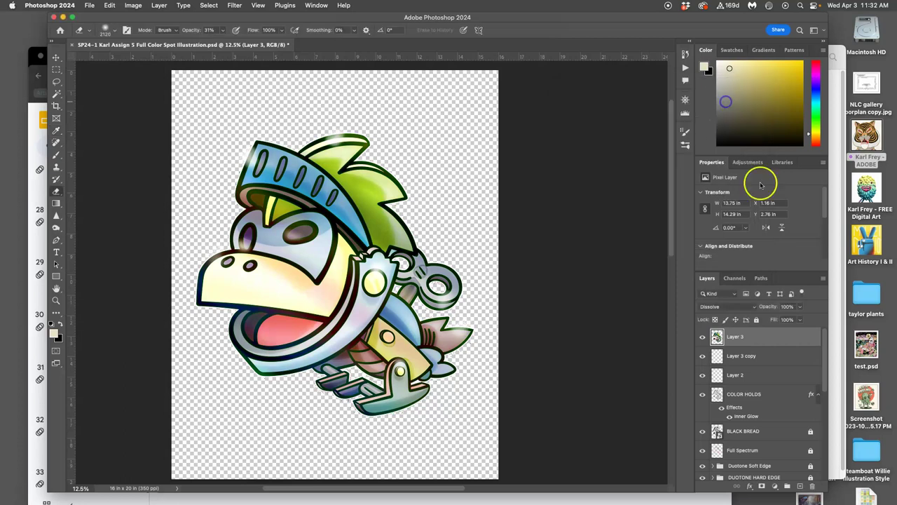
{"action": "key", "text": "super+equal"}
{"action": "key", "text": "super+equal"}
{"action": "key", "text": "super+equal"}
{"action": "key", "text": "super+equal"}
Set Layer 3's opacity to 27% and inspect the dissolve grain close up
{"action": "left_click", "coordinate": [802, 307]}
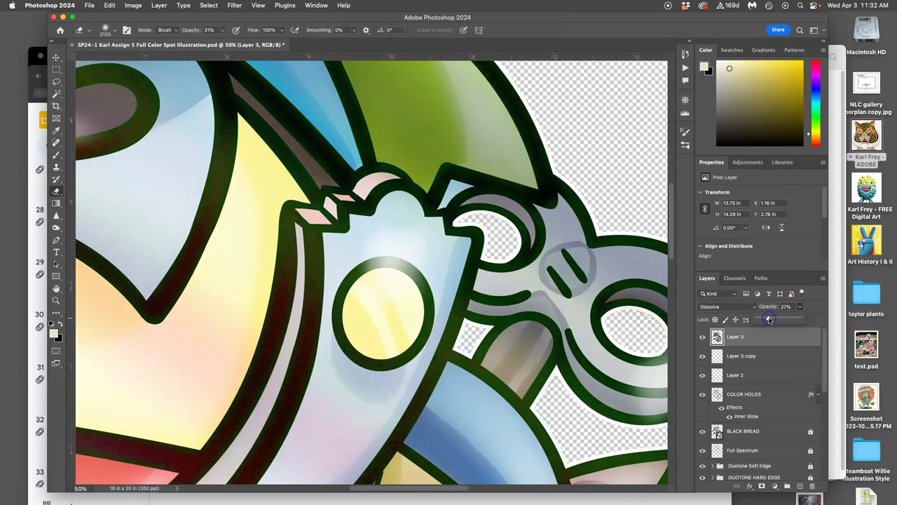
{"action": "key", "text": "super+equal"}
{"action": "key", "text": "super+equal"}
{"action": "key", "text": "super+equal"}
{"action": "key", "text": "super+equal"}
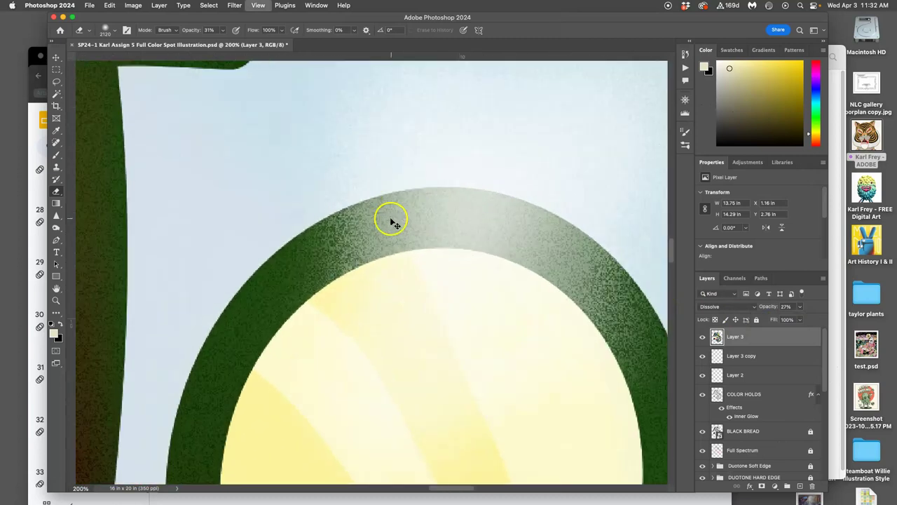
{"action": "scroll", "coordinate": [393, 220], "scroll_direction": "left", "scroll_amount": 5}
{"action": "scroll", "coordinate": [394, 218], "scroll_direction": "left", "scroll_amount": 5}
{"action": "scroll", "coordinate": [393, 218], "scroll_direction": "left", "scroll_amount": 10}
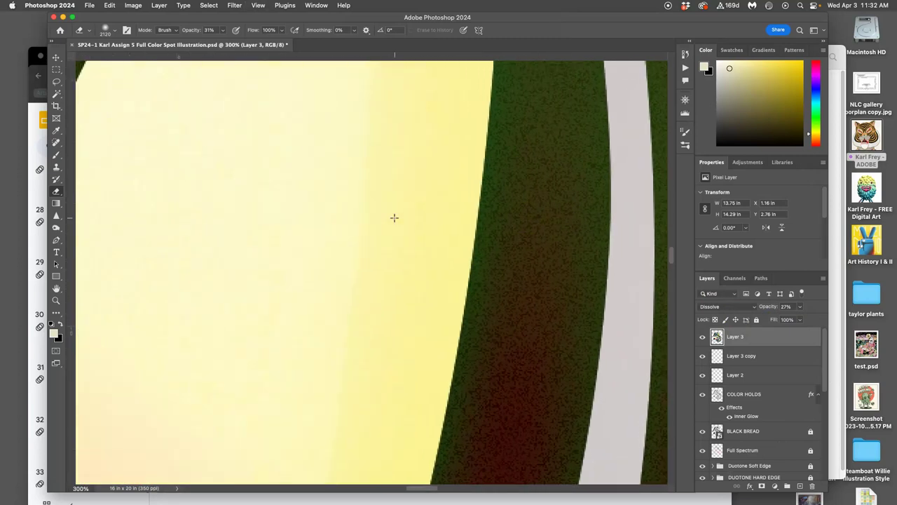
{"action": "scroll", "coordinate": [394, 218], "scroll_direction": "left", "scroll_amount": 10}
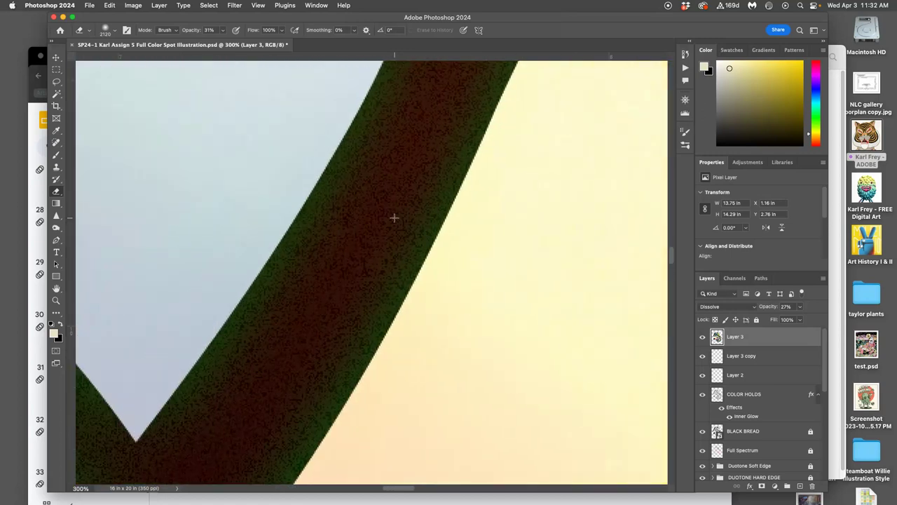
{"action": "key", "text": "super+minus"}
{"action": "key", "text": "super+minus"}
{"action": "key", "text": "super+minus"}
{"action": "key", "text": "super+minus"}
{"action": "key", "text": "super+minus"}
{"action": "key", "text": "super+minus"}
{"action": "key", "text": "super+minus"}
{"action": "key", "text": "super+minus"}
{"action": "key", "text": "super+minus"}
{"action": "key", "text": "super+minus"}
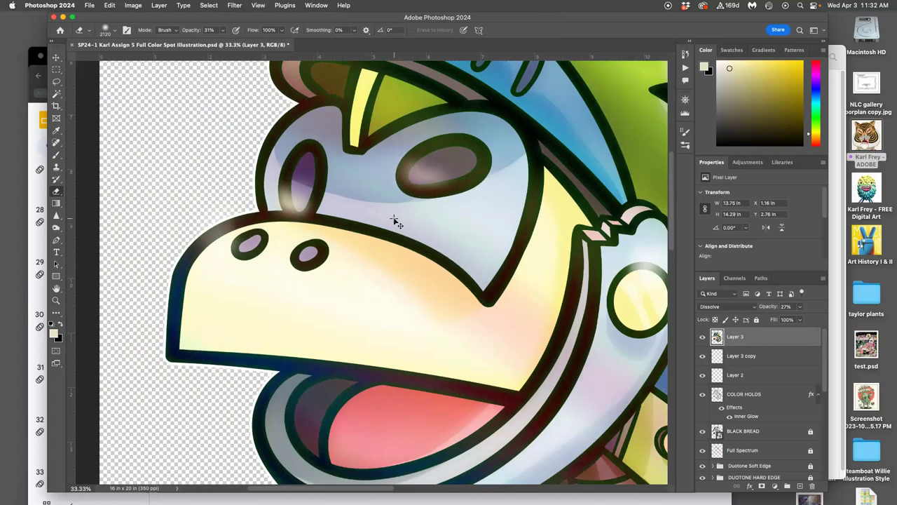
{"action": "scroll", "coordinate": [429, 221], "scroll_direction": "right", "scroll_amount": 5}
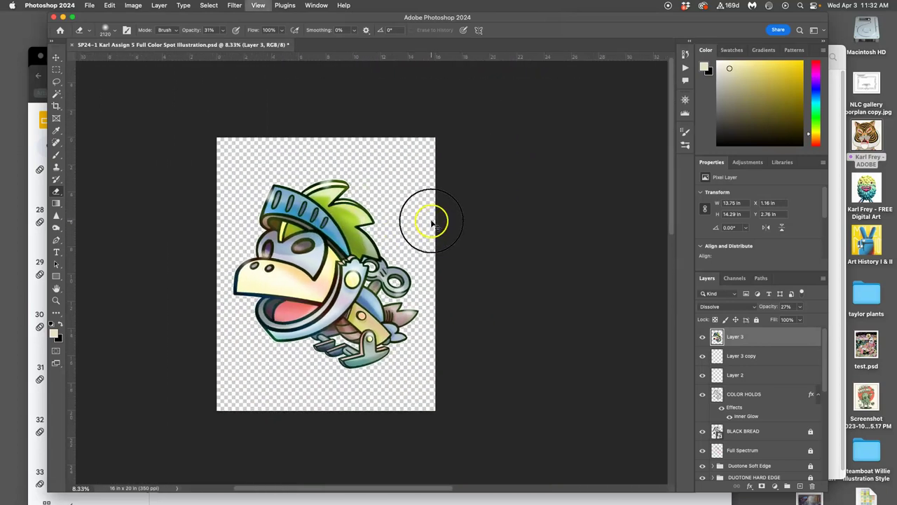
{"action": "key", "text": "super+plus"}
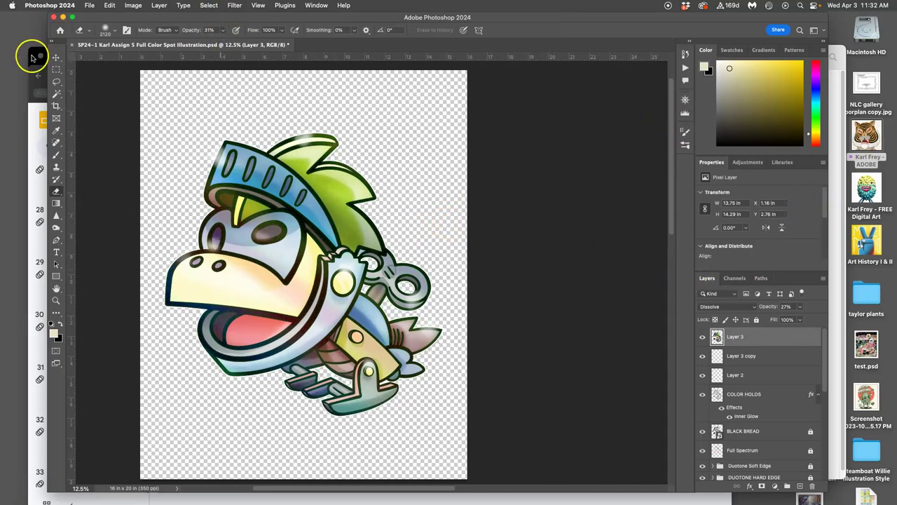
Search Google Images for 'rag paper texture' in a new Chrome tab
{"action": "left_click", "coordinate": [31, 57]}
{"action": "left_click", "coordinate": [684, 56]}
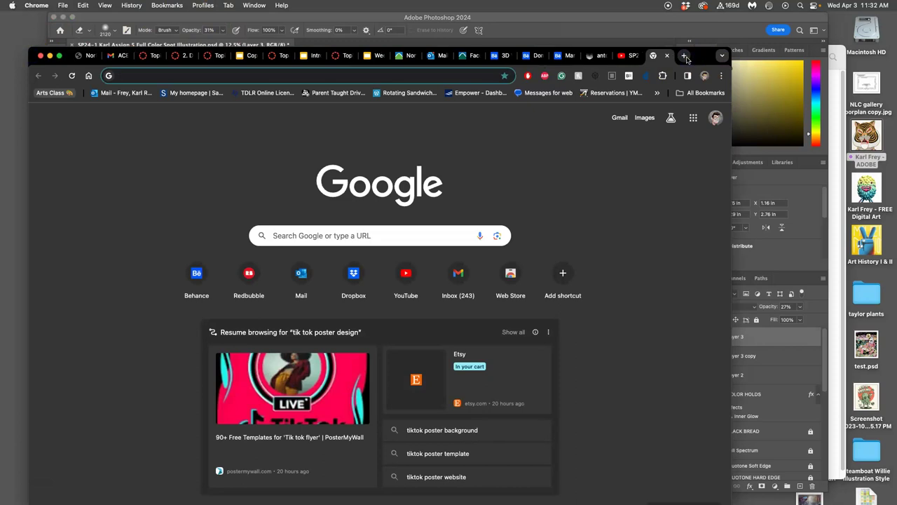
{"action": "type", "text": "rag paper "}
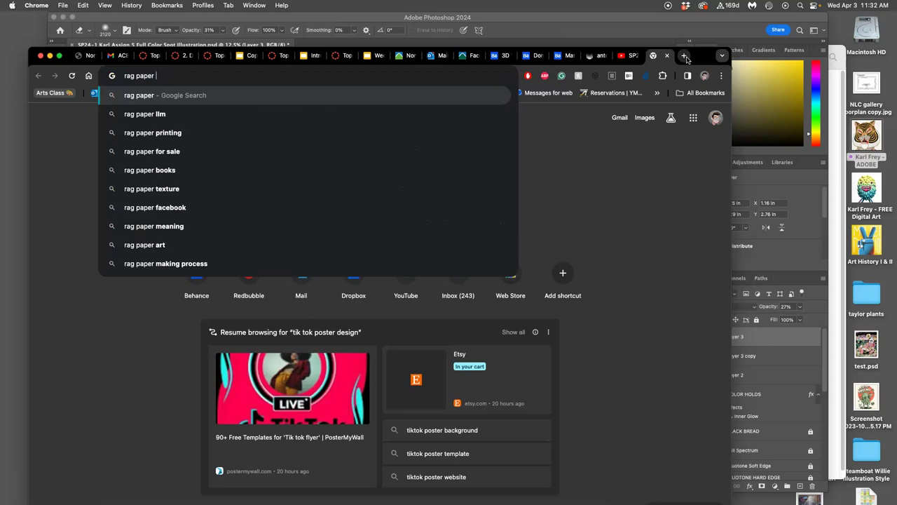
{"action": "type", "text": "texture"}
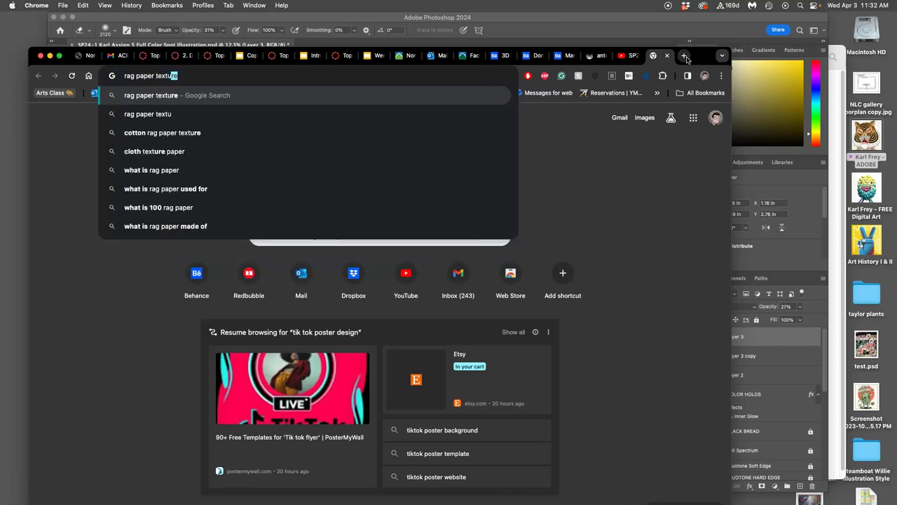
{"action": "key", "text": "Return"}
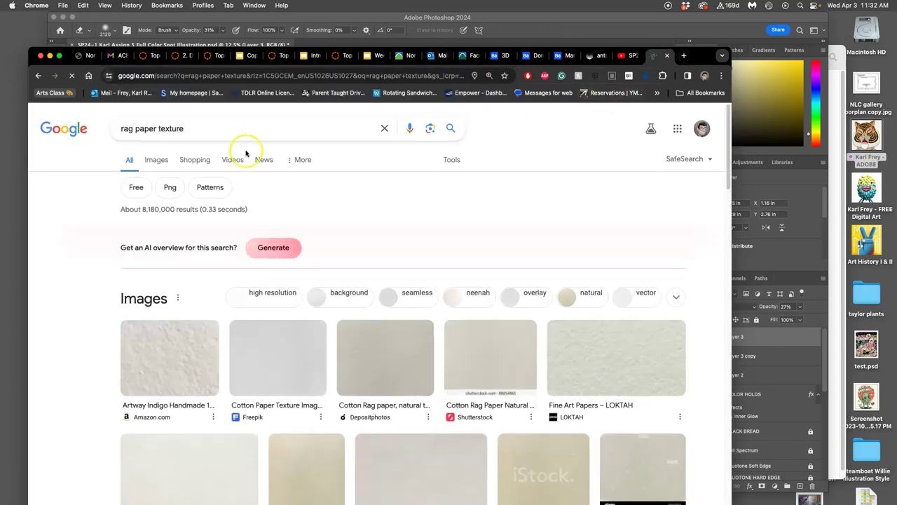
{"action": "left_click", "coordinate": [156, 160]}
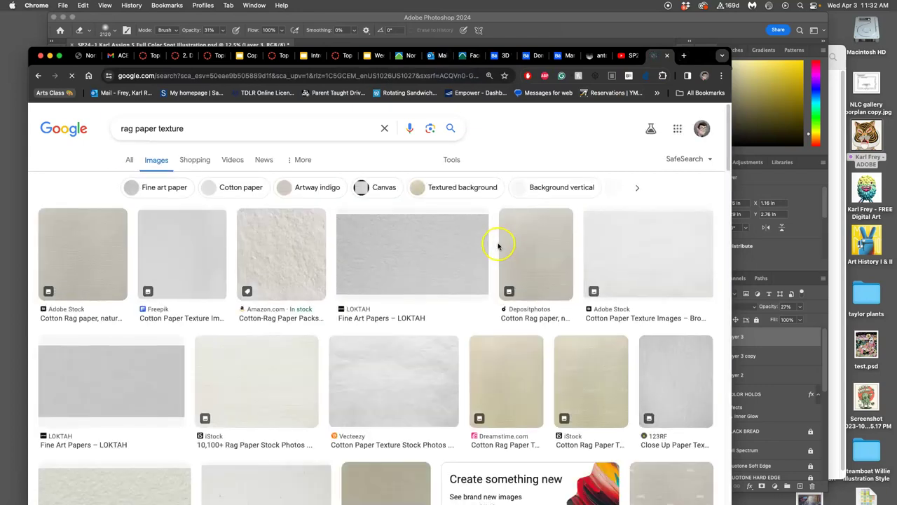
Open the Amazon white khadi rag paper image full-size in its own tab
{"action": "scroll", "coordinate": [500, 245], "scroll_direction": "down", "scroll_amount": 4}
{"action": "scroll", "coordinate": [498, 244], "scroll_direction": "down", "scroll_amount": 3}
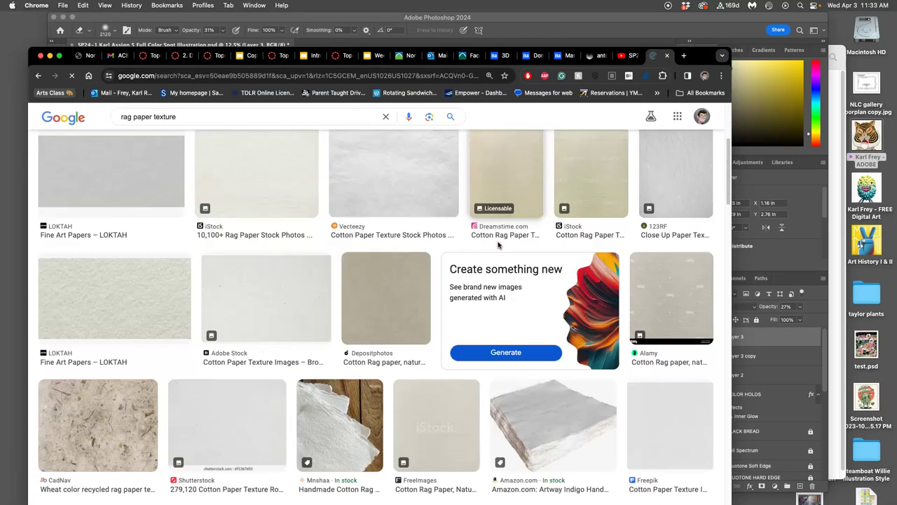
{"action": "scroll", "coordinate": [498, 244], "scroll_direction": "down", "scroll_amount": 7}
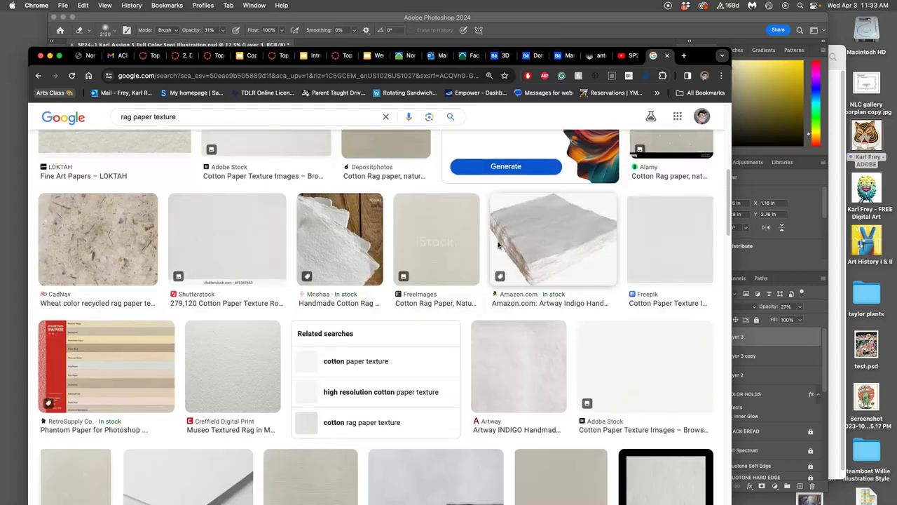
{"action": "scroll", "coordinate": [505, 243], "scroll_direction": "down", "scroll_amount": 3}
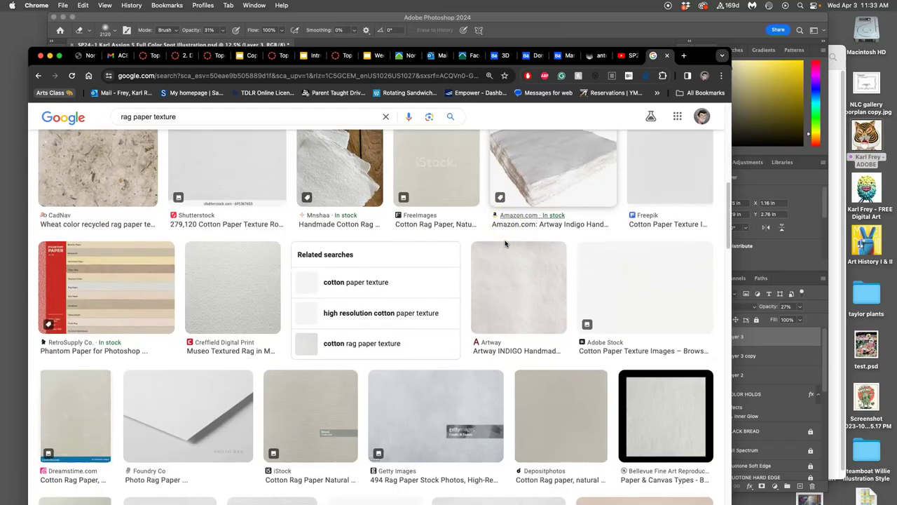
{"action": "scroll", "coordinate": [515, 243], "scroll_direction": "down", "scroll_amount": 7}
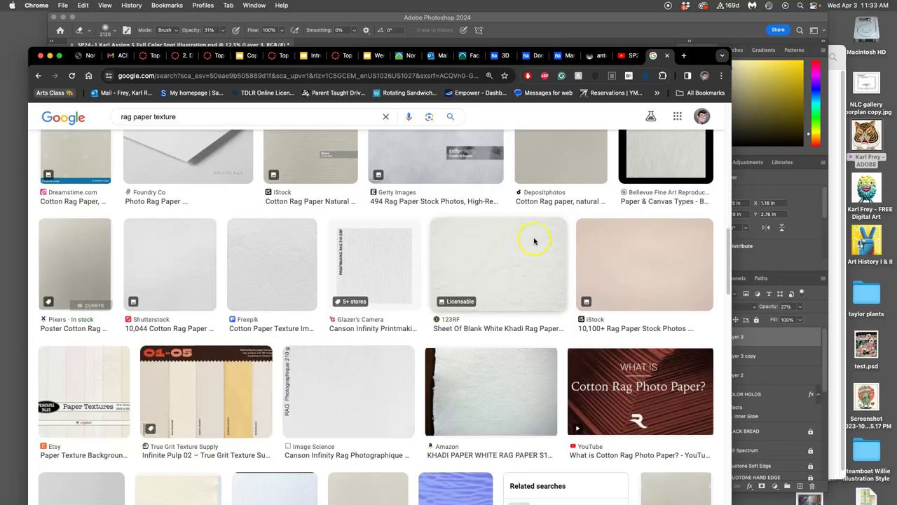
{"action": "left_click", "coordinate": [484, 368]}
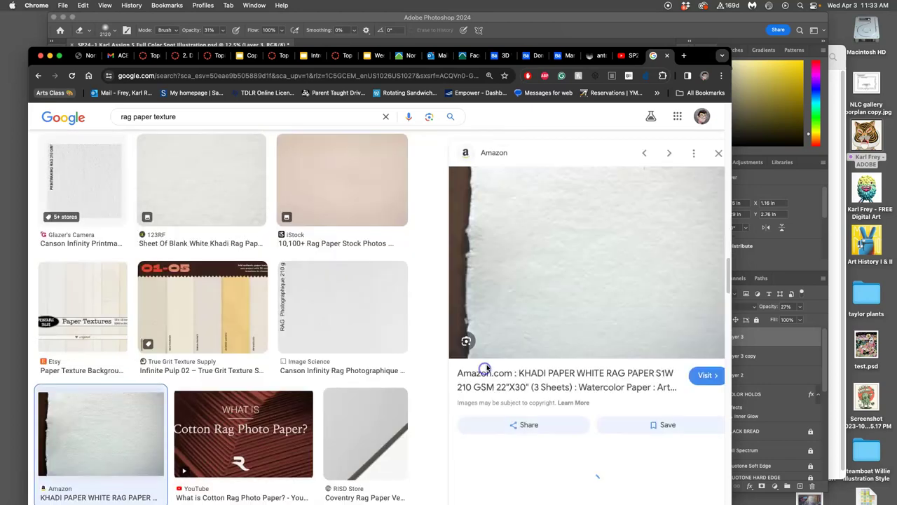
{"action": "right_click", "coordinate": [604, 265]}
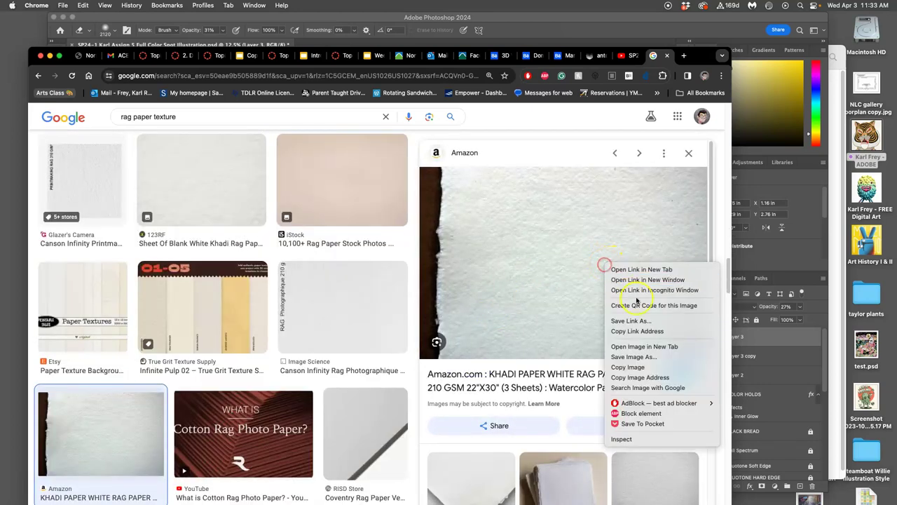
{"action": "left_click", "coordinate": [644, 346]}
{"action": "left_click", "coordinate": [662, 60]}
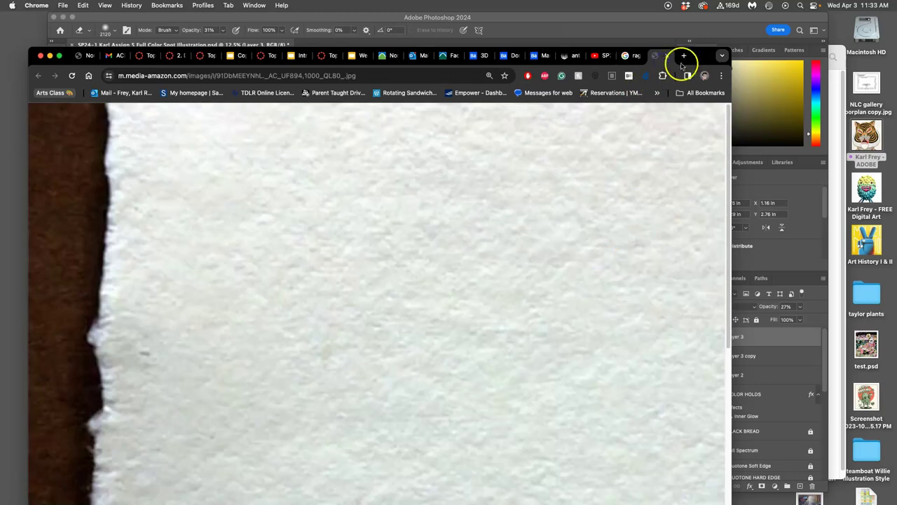
Drop the rag paper image onto the canvas as Layer 4, scaled to cover most of it
{"action": "left_click_drag", "start_coordinate": [696, 50], "coordinate": [365, 112]}
{"action": "left_click_drag", "start_coordinate": [356, 254], "coordinate": [435, 236]}
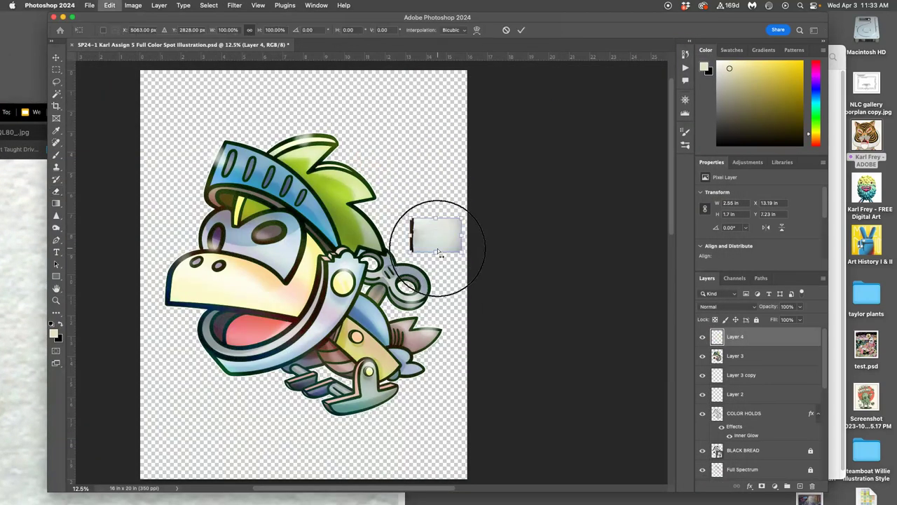
{"action": "left_click", "coordinate": [423, 255]}
{"action": "left_click_drag", "start_coordinate": [412, 250], "coordinate": [204, 436]}
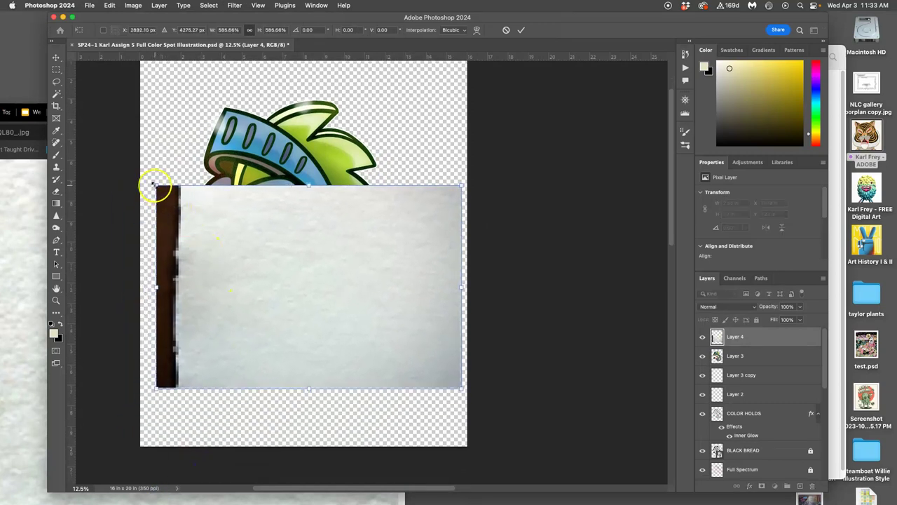
{"action": "left_click_drag", "start_coordinate": [154, 184], "coordinate": [124, 100]}
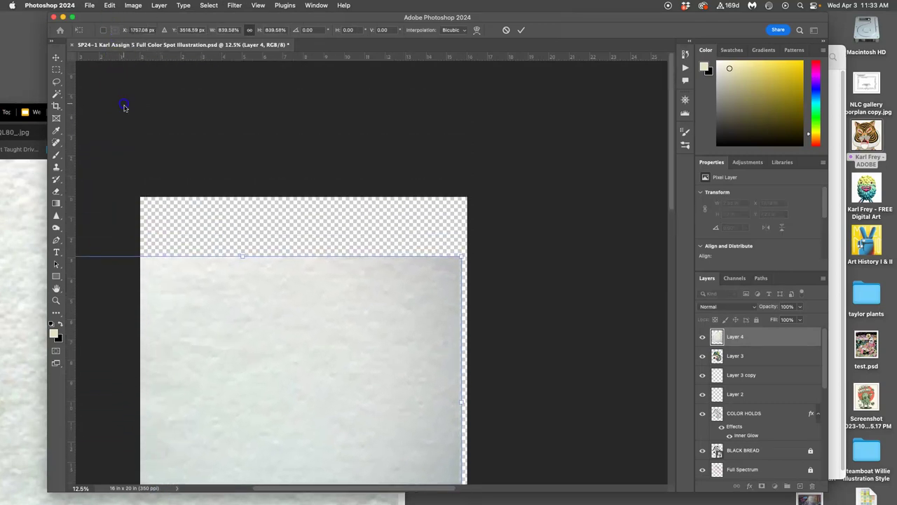
{"action": "left_click", "coordinate": [548, 345]}
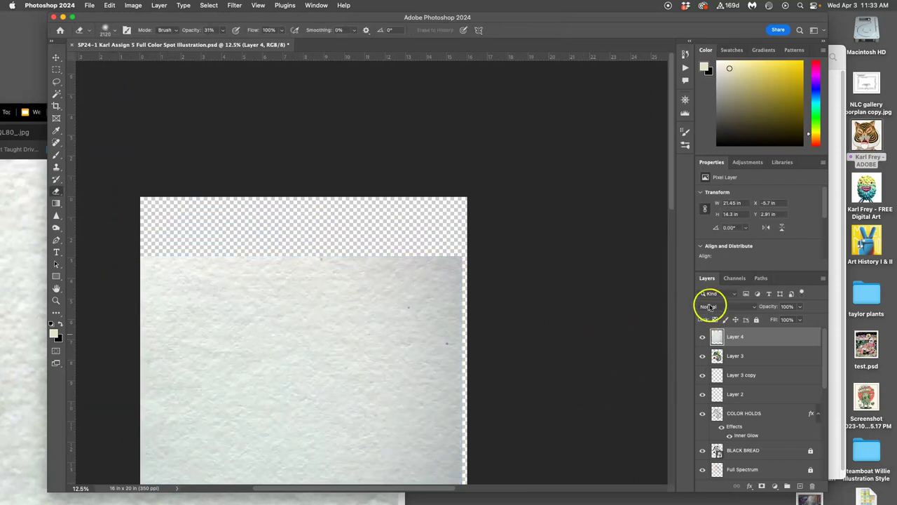
{"action": "key", "text": "super+minus"}
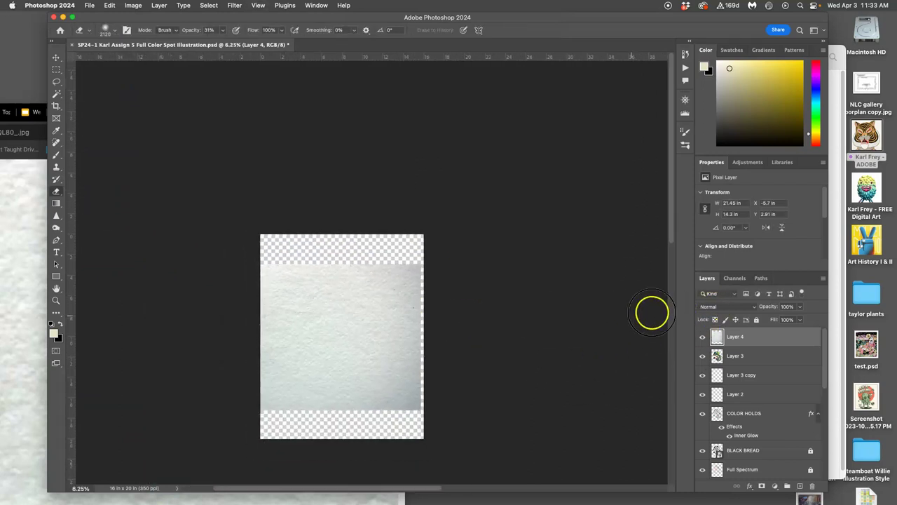
Set the paper layer's blend mode to Soft Light
{"action": "left_click", "coordinate": [718, 309]}
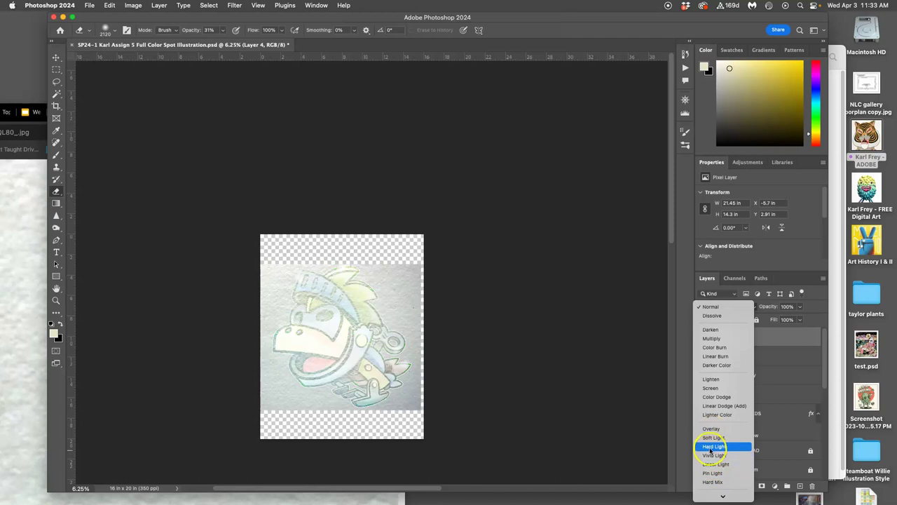
{"action": "left_click", "coordinate": [709, 437]}
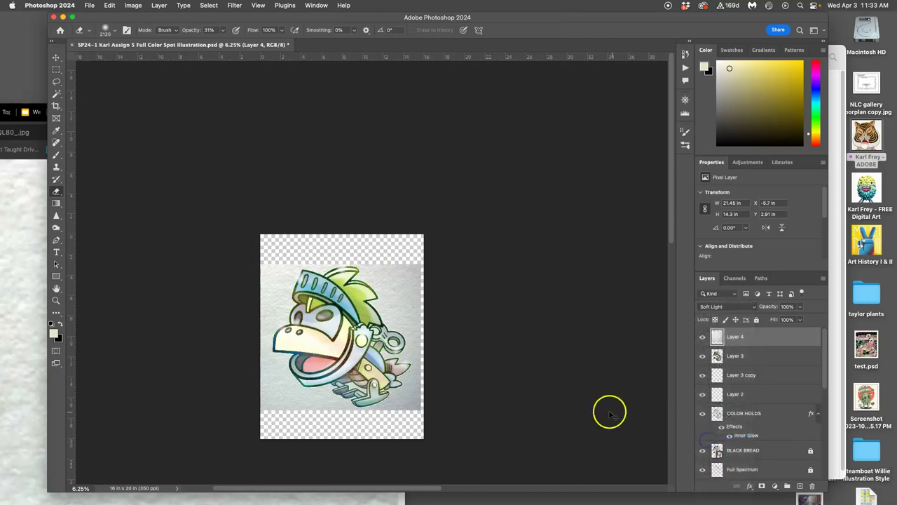
{"action": "scroll", "coordinate": [421, 368], "scroll_direction": "up", "scroll_amount": 5}
{"action": "scroll", "coordinate": [398, 357], "scroll_direction": "down", "scroll_amount": 5}
{"action": "scroll", "coordinate": [397, 357], "scroll_direction": "left", "scroll_amount": 5}
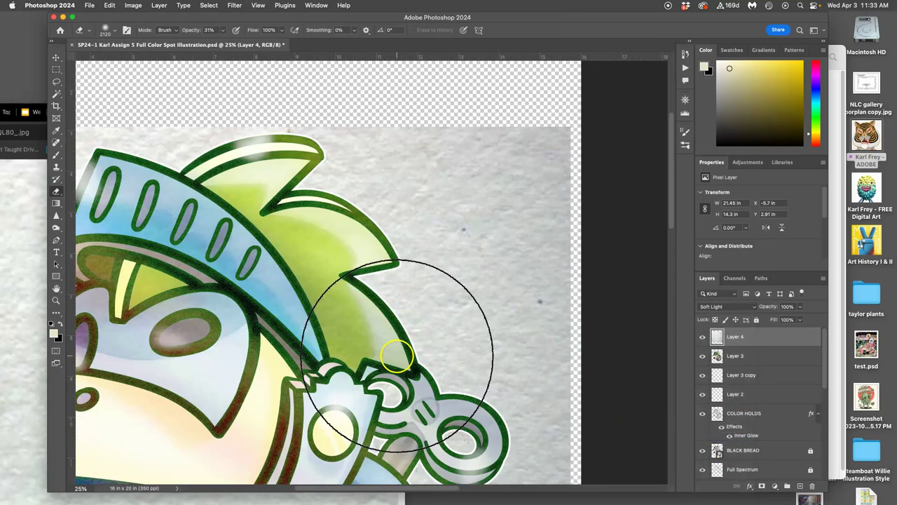
{"action": "scroll", "coordinate": [423, 358], "scroll_direction": "up", "scroll_amount": 1}
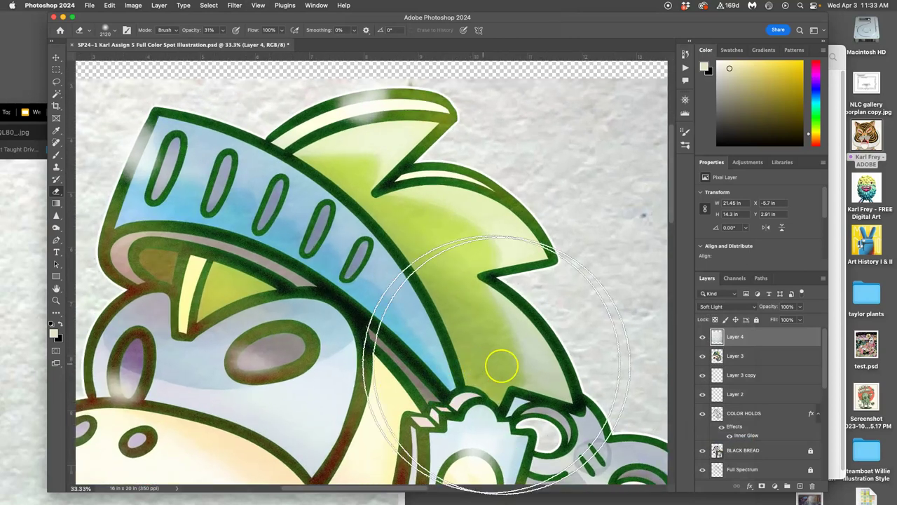
{"action": "scroll", "coordinate": [630, 346], "scroll_direction": "down", "scroll_amount": 4}
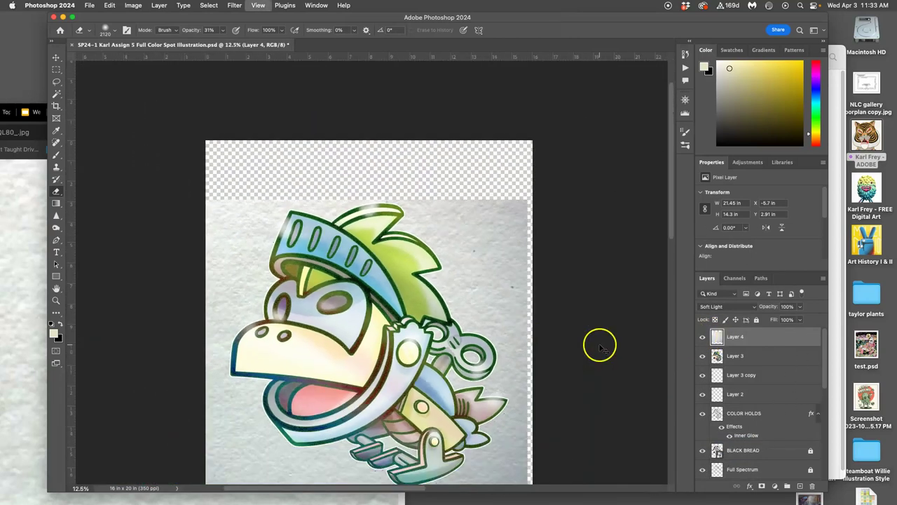
Lower the paper layer's opacity to 80% and compare with it hidden and shown
{"action": "left_click", "coordinate": [801, 307]}
{"action": "left_click_drag", "start_coordinate": [791, 319], "coordinate": [794, 319]}
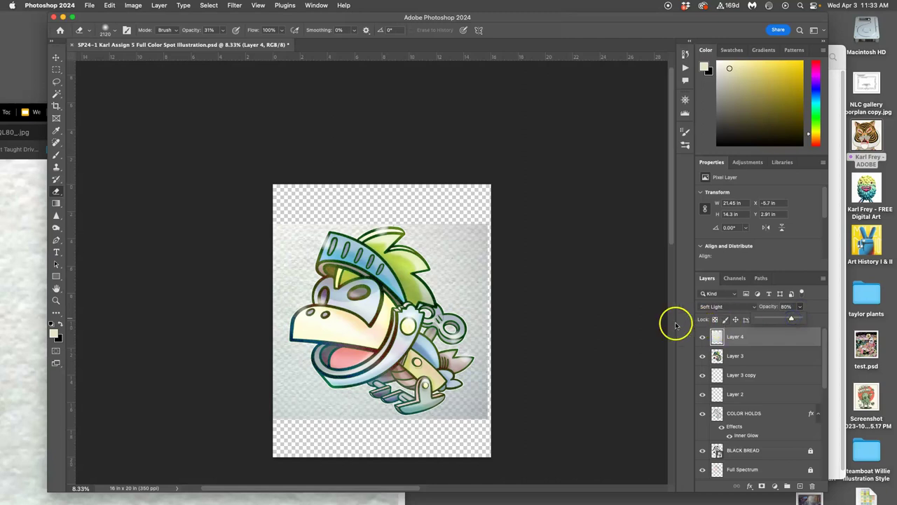
{"action": "key", "text": "super+equal"}
{"action": "key", "text": "super+equal"}
{"action": "key", "text": "super+equal"}
{"action": "key", "text": "super+equal"}
{"action": "key", "text": "super+equal"}
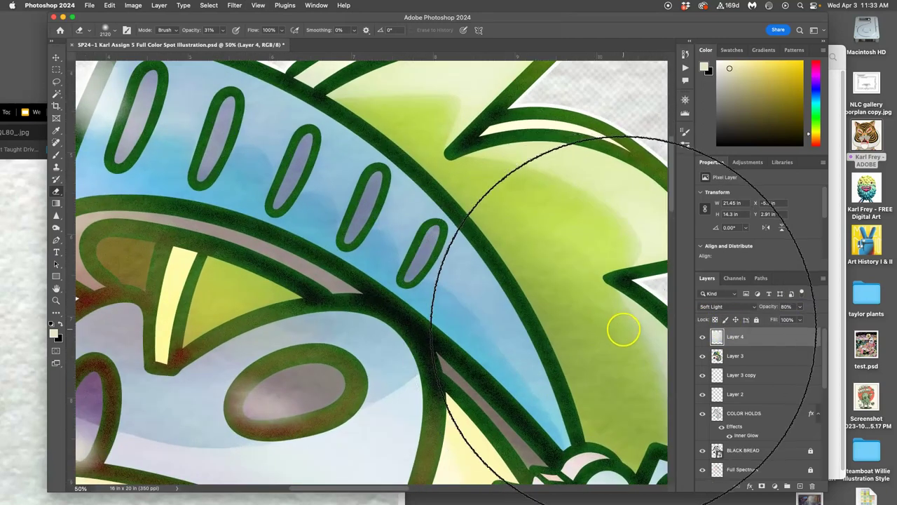
{"action": "scroll", "coordinate": [623, 329], "scroll_direction": "down", "scroll_amount": 5}
{"action": "left_click", "coordinate": [703, 337]}
{"action": "left_click", "coordinate": [703, 337]}
Compare the illustration with and without the paper layer, zoomed out to the whole document
{"action": "left_click", "coordinate": [703, 337]}
{"action": "left_click", "coordinate": [703, 337]}
{"action": "key", "text": "super+minus"}
{"action": "key", "text": "super+minus"}
{"action": "key", "text": "super+minus"}
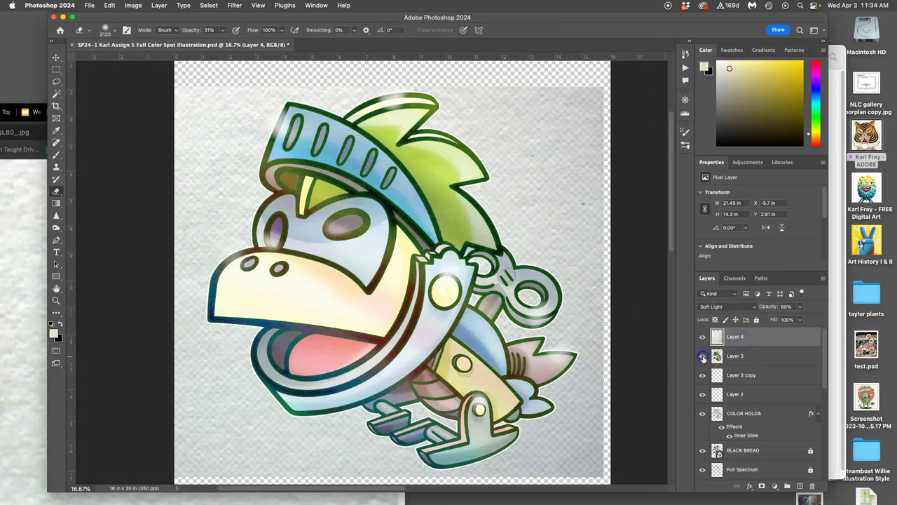
{"action": "scroll", "coordinate": [740, 371], "scroll_direction": "down", "scroll_amount": 1}
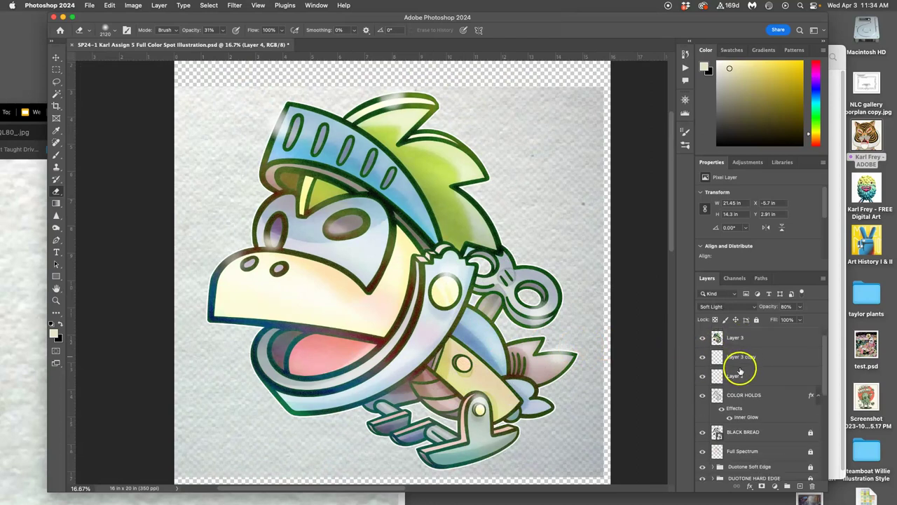
{"action": "key", "text": "super+minus"}
{"action": "key", "text": "super+minus"}
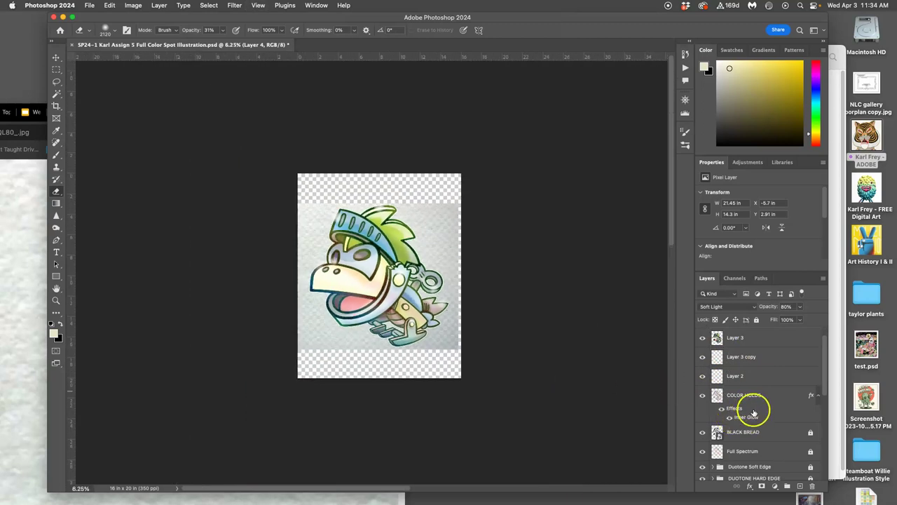
{"action": "scroll", "coordinate": [752, 406], "scroll_direction": "down", "scroll_amount": 3}
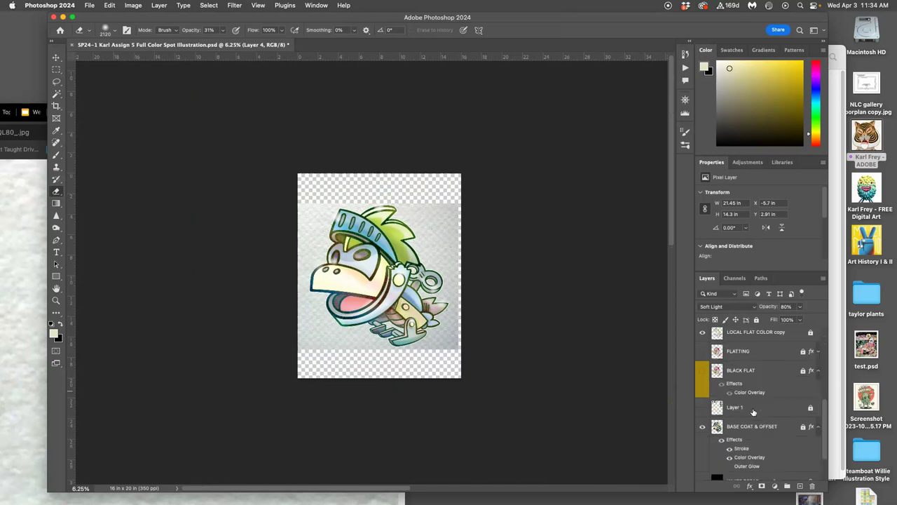
Trim Layer 4's paper to the knight's silhouette and show the black WHITE BREAD copy 2 background
{"action": "left_click", "coordinate": [758, 377]}
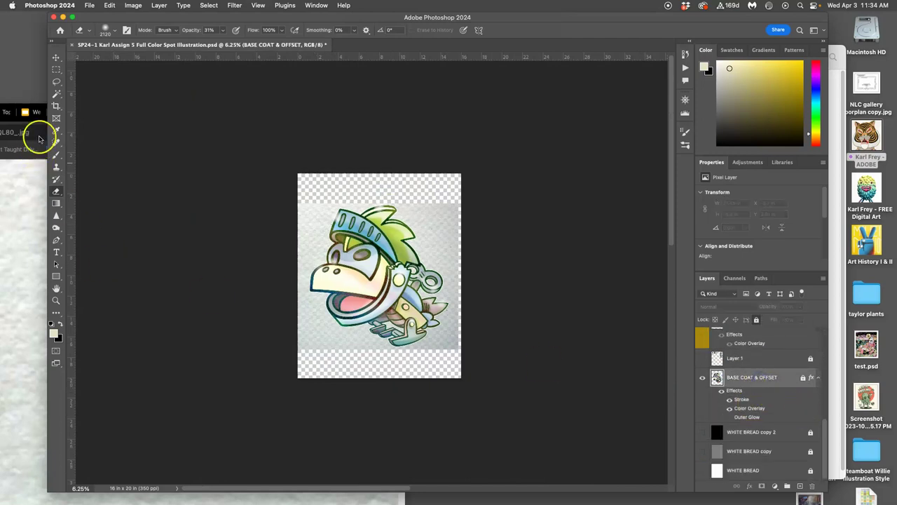
{"action": "left_click", "coordinate": [56, 94]}
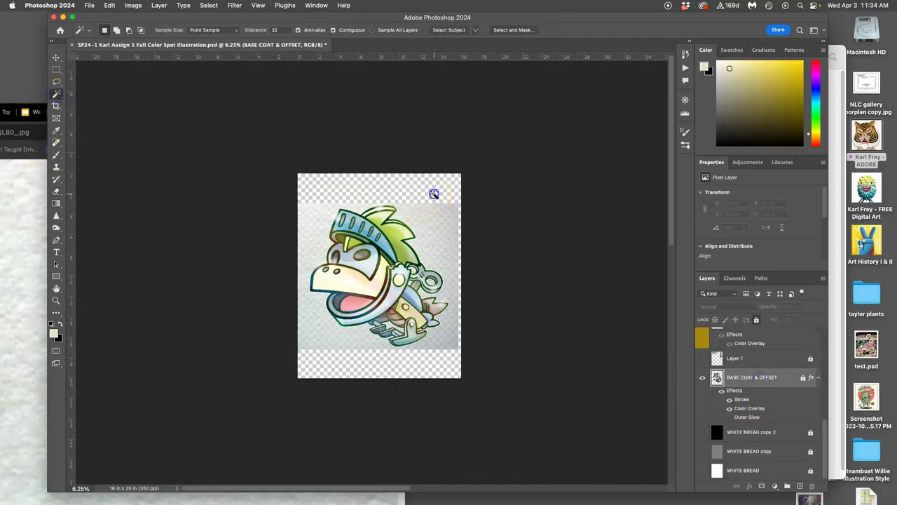
{"action": "scroll", "coordinate": [745, 414], "scroll_direction": "up", "scroll_amount": 5}
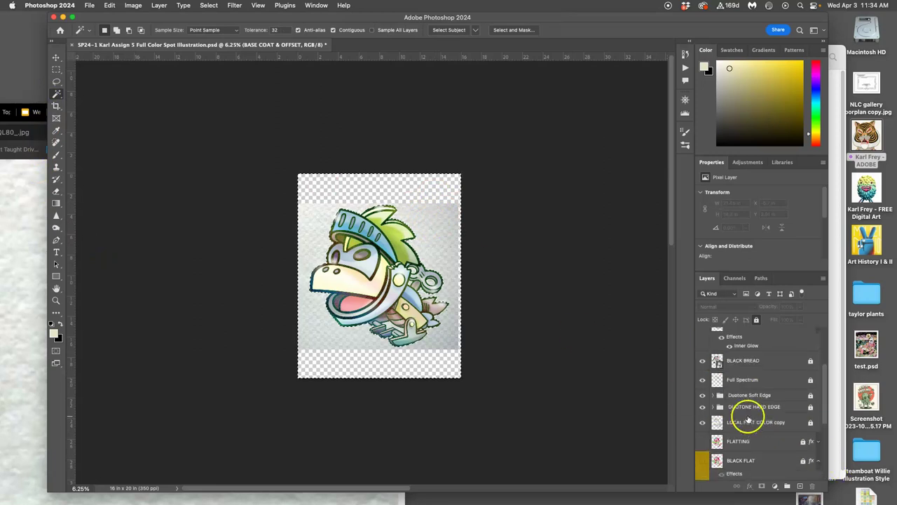
{"action": "left_click", "coordinate": [748, 339]}
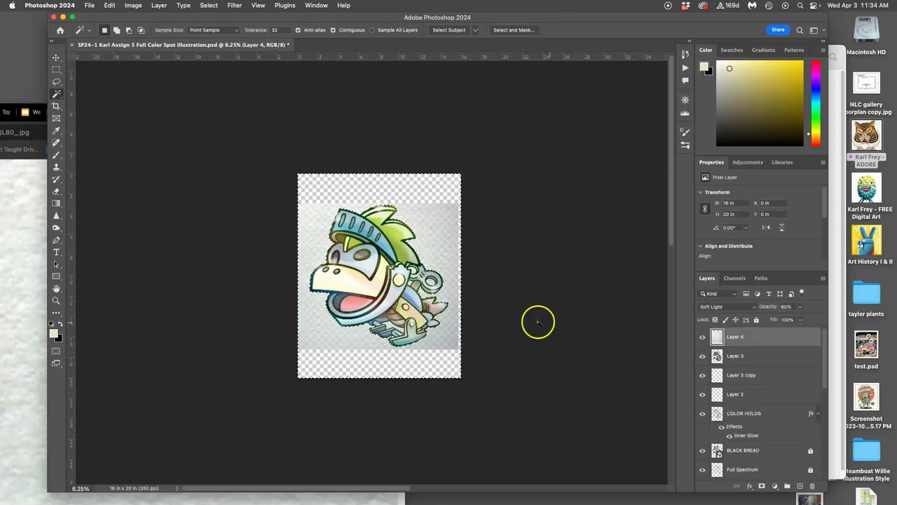
{"action": "key", "text": "Delete"}
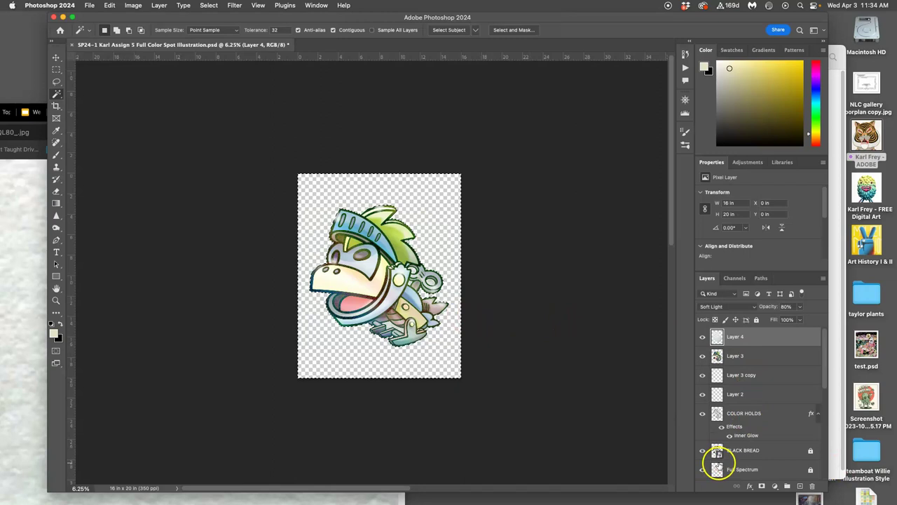
{"action": "scroll", "coordinate": [717, 460], "scroll_direction": "down", "scroll_amount": 5}
{"action": "left_click", "coordinate": [702, 433]}
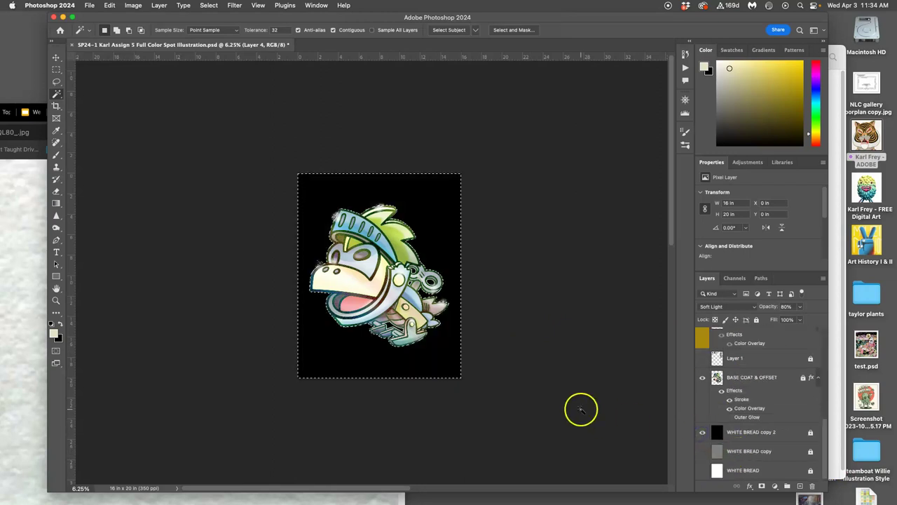
Magic Wand-select all dark outlines on BLACK BREAD with Contiguous off, then activate Layer 4
{"action": "key", "text": "super+equal"}
{"action": "key", "text": "super+equal"}
{"action": "key", "text": "super+equal"}
{"action": "key", "text": "super+equal"}
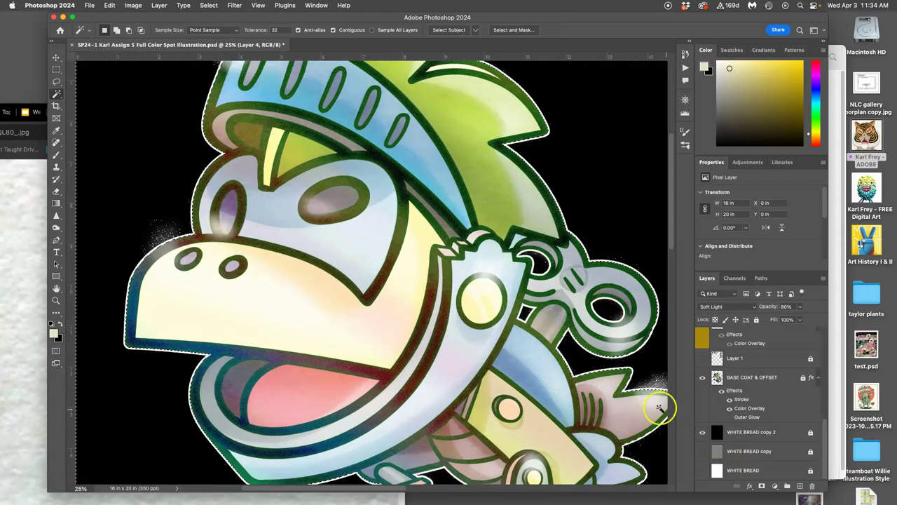
{"action": "scroll", "coordinate": [733, 420], "scroll_direction": "up", "scroll_amount": 5}
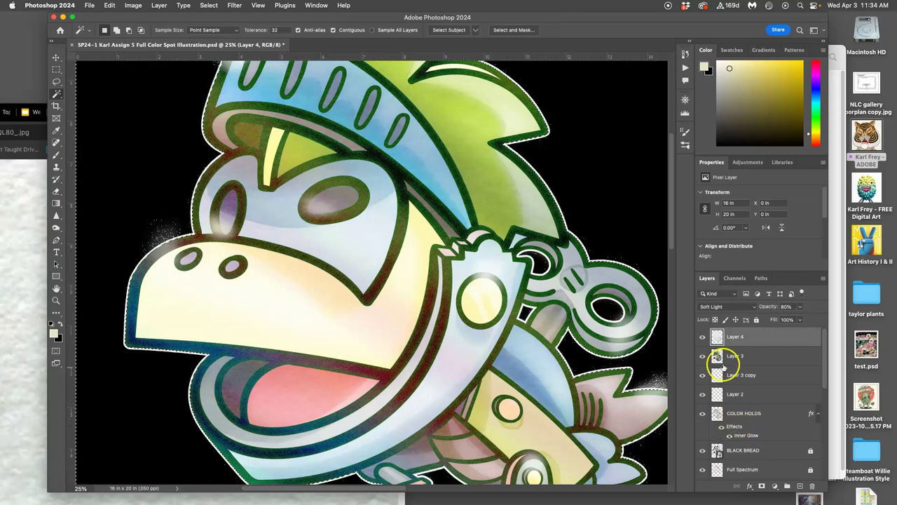
{"action": "left_click", "coordinate": [750, 450]}
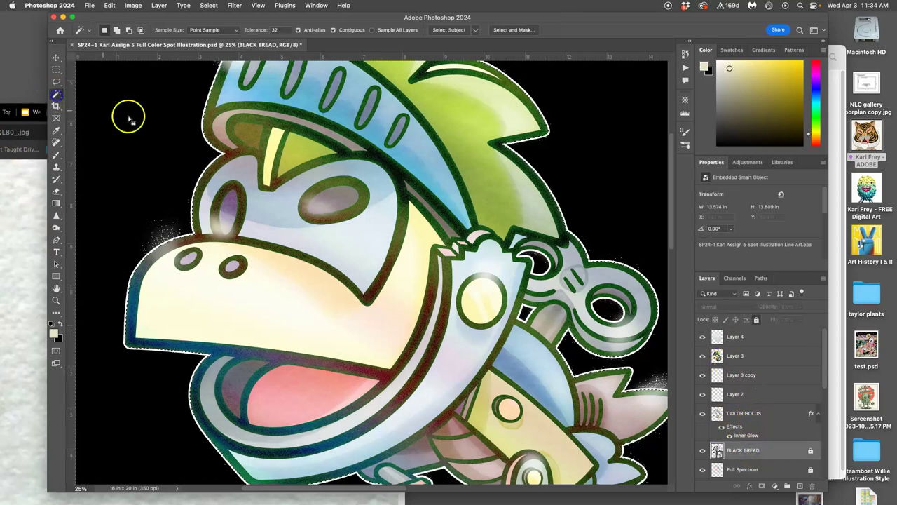
{"action": "left_click", "coordinate": [214, 139]}
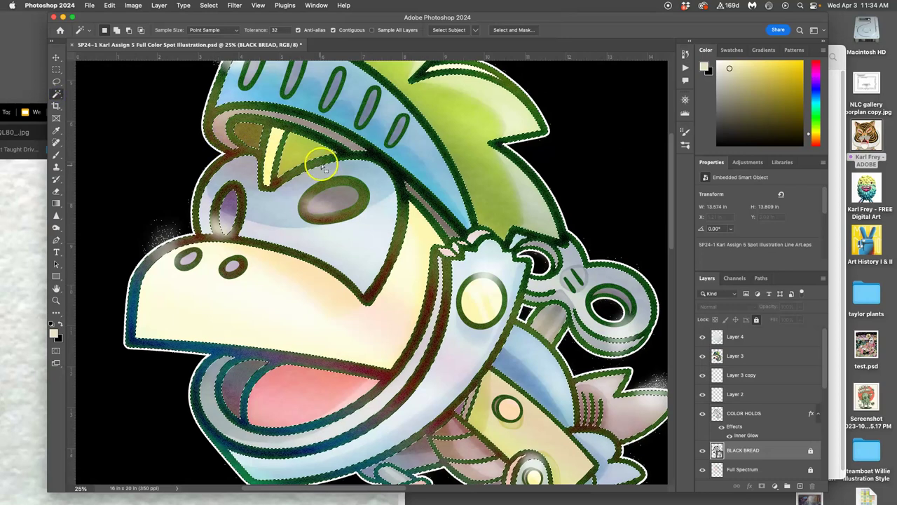
{"action": "left_click", "coordinate": [333, 29]}
{"action": "left_click", "coordinate": [212, 126]}
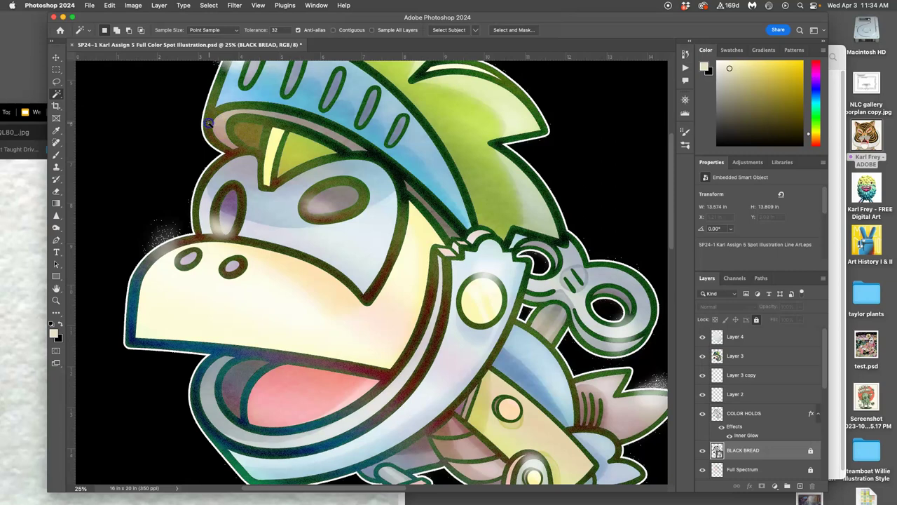
{"action": "left_click", "coordinate": [748, 337]}
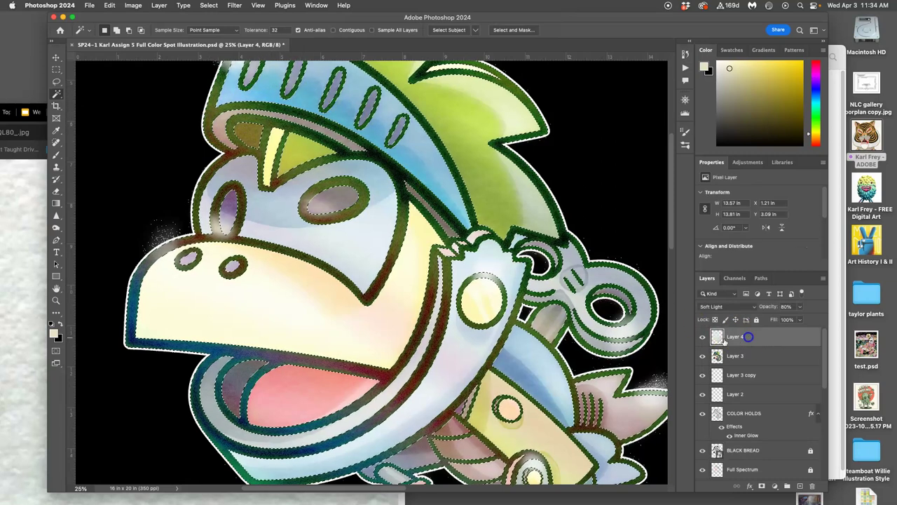
{"action": "key", "text": "super+minus"}
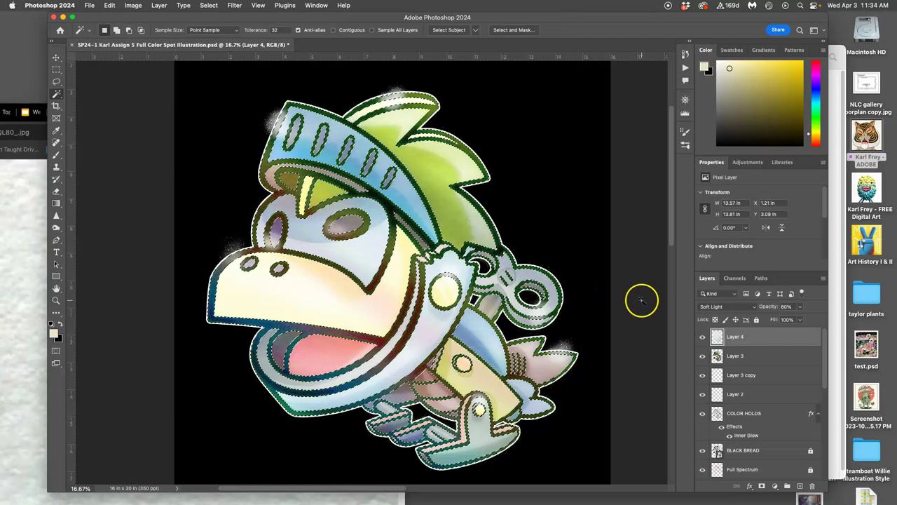
{"action": "left_click", "coordinate": [701, 326]}
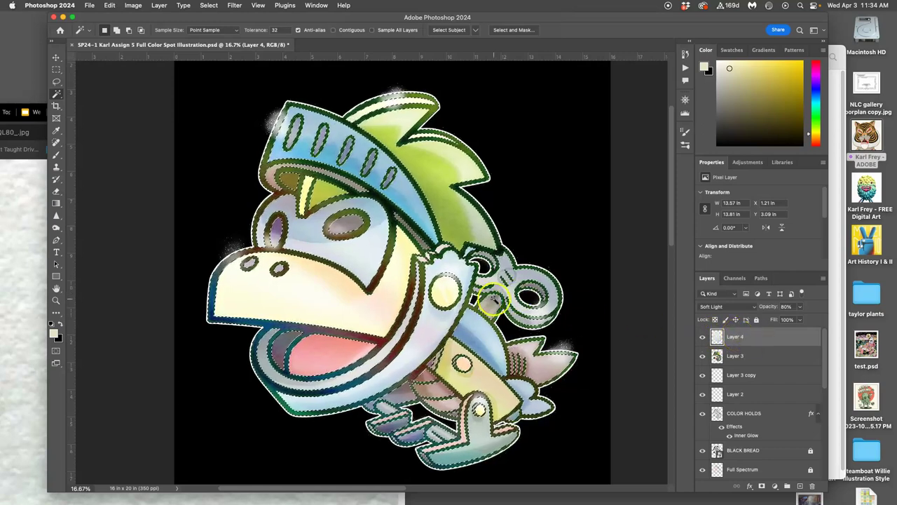
{"action": "scroll", "coordinate": [493, 300], "scroll_direction": "down", "scroll_amount": 1}
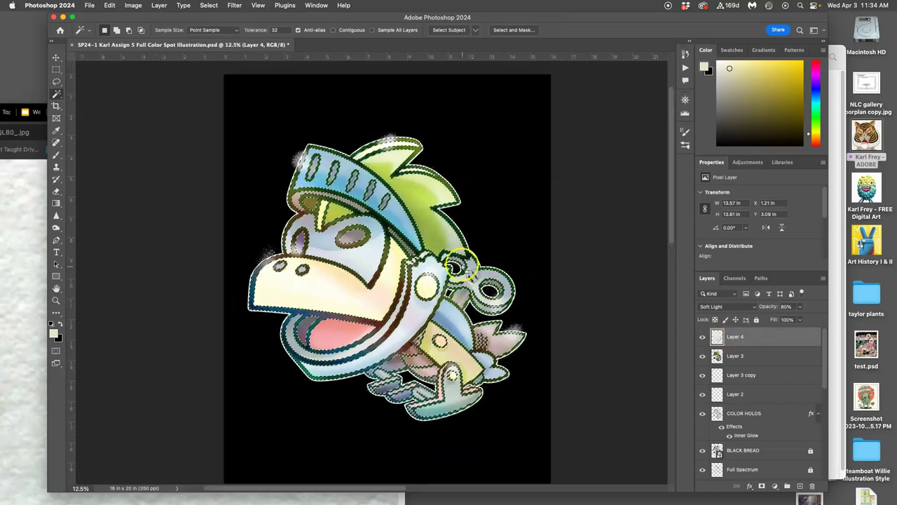
Erase Layer 4's paper from the outline selection, deselect, and lower its opacity to 63%
{"action": "left_click", "coordinate": [57, 192]}
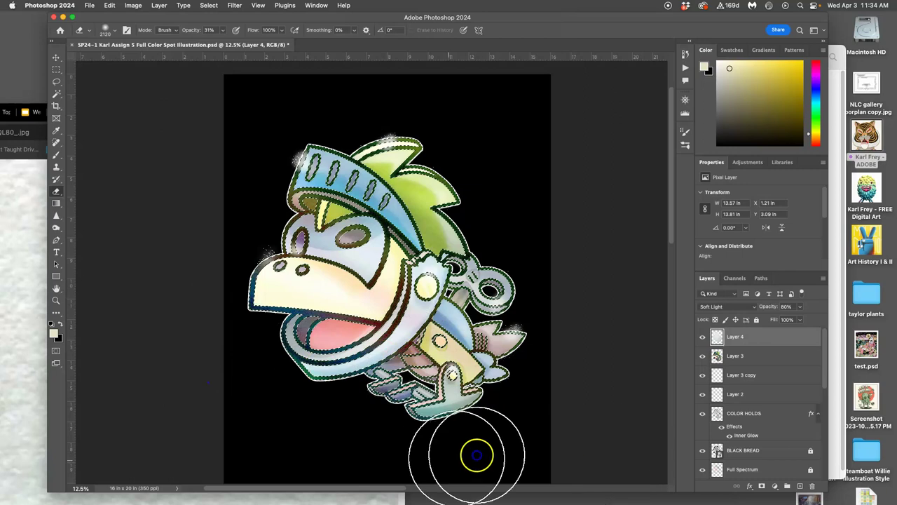
{"action": "mouse_move", "coordinate": [530, 437]}
{"action": "left_mouse_down"}
{"action": "mouse_move", "coordinate": [499, 329]}
{"action": "mouse_move", "coordinate": [214, 281]}
{"action": "mouse_move", "coordinate": [186, 211]}
{"action": "mouse_move", "coordinate": [519, 316]}
{"action": "mouse_move", "coordinate": [460, 440]}
{"action": "left_mouse_up"}
{"action": "key", "text": "super+d"}
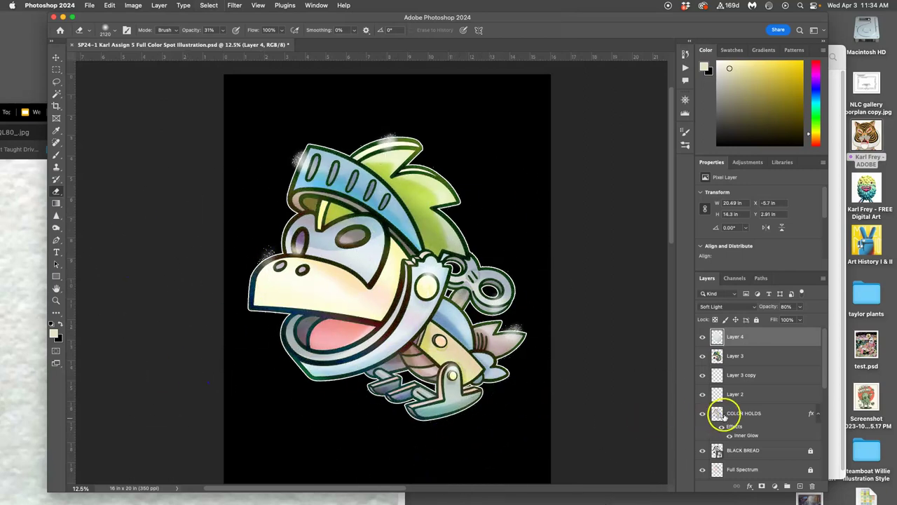
{"action": "key", "text": "super+equal"}
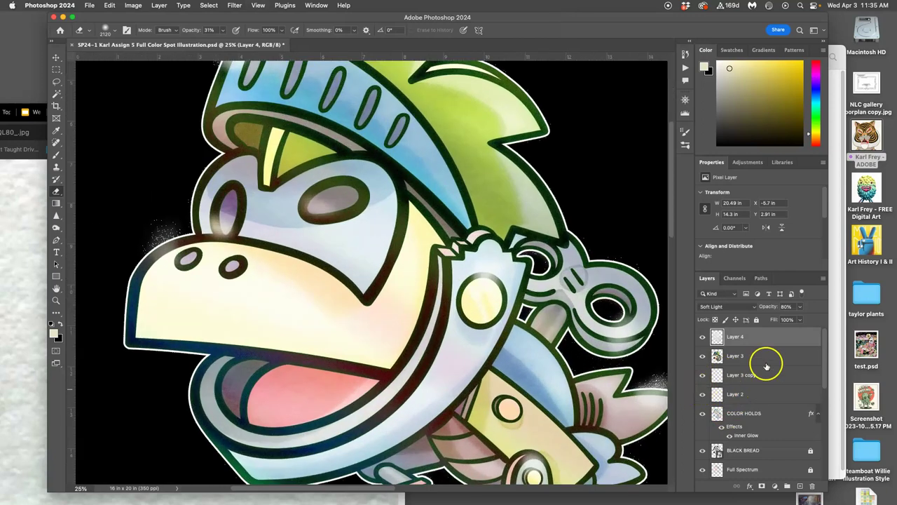
{"action": "left_click", "coordinate": [703, 337]}
{"action": "left_click", "coordinate": [703, 337]}
{"action": "left_click", "coordinate": [800, 306]}
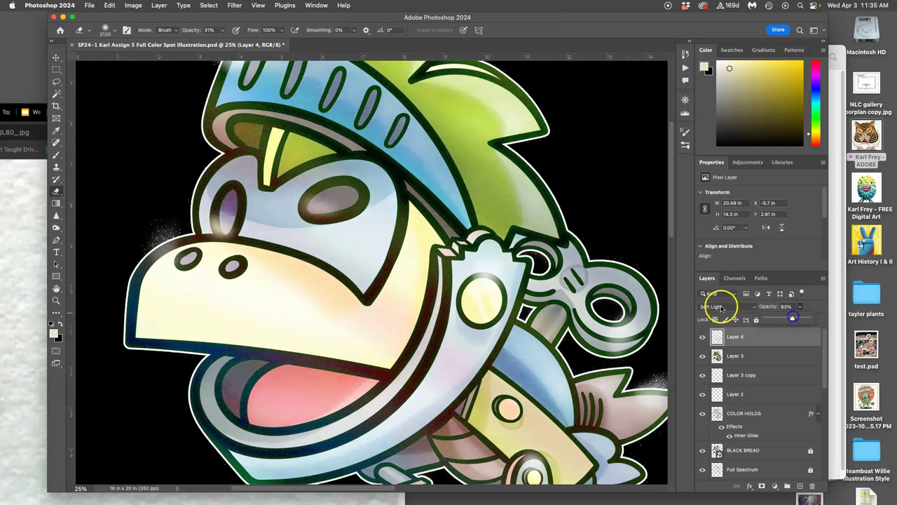
Switch Layer 4 to Overlay blending at 39% opacity and check the texture up close
{"action": "left_click", "coordinate": [722, 307]}
{"action": "left_click", "coordinate": [722, 299]}
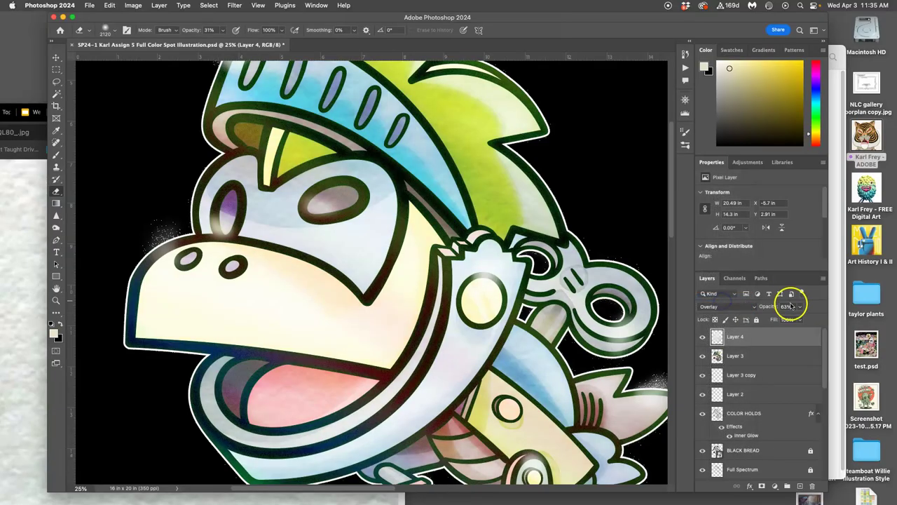
{"action": "left_click", "coordinate": [801, 307]}
{"action": "left_click_drag", "start_coordinate": [783, 319], "coordinate": [786, 318]}
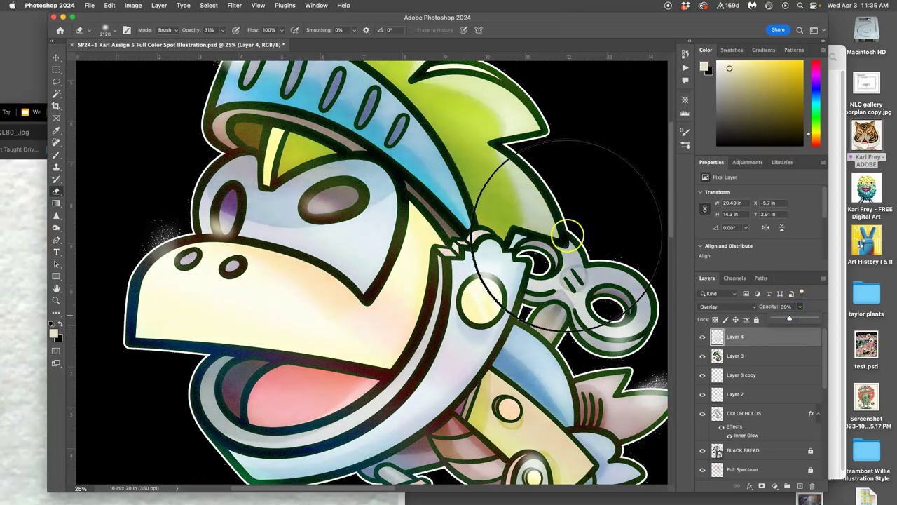
{"action": "key", "text": "super+equal"}
{"action": "key", "text": "super+equal"}
{"action": "key", "text": "super+equal"}
{"action": "scroll", "coordinate": [583, 251], "scroll_direction": "up", "scroll_amount": 10}
{"action": "scroll", "coordinate": [583, 251], "scroll_direction": "right", "scroll_amount": 5}
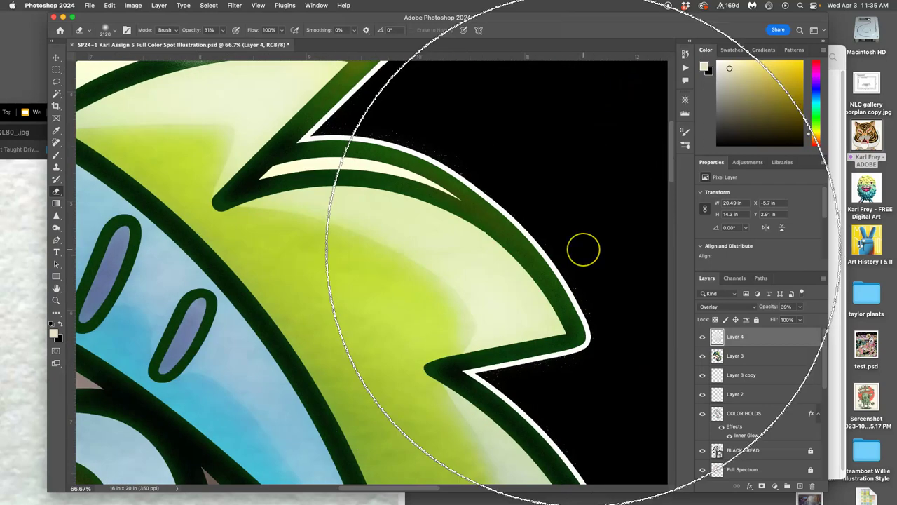
{"action": "key", "text": "super+minus"}
{"action": "key", "text": "super+minus"}
{"action": "key", "text": "super+minus"}
{"action": "key", "text": "super+minus"}
{"action": "scroll", "coordinate": [583, 249], "scroll_direction": "down", "scroll_amount": 5}
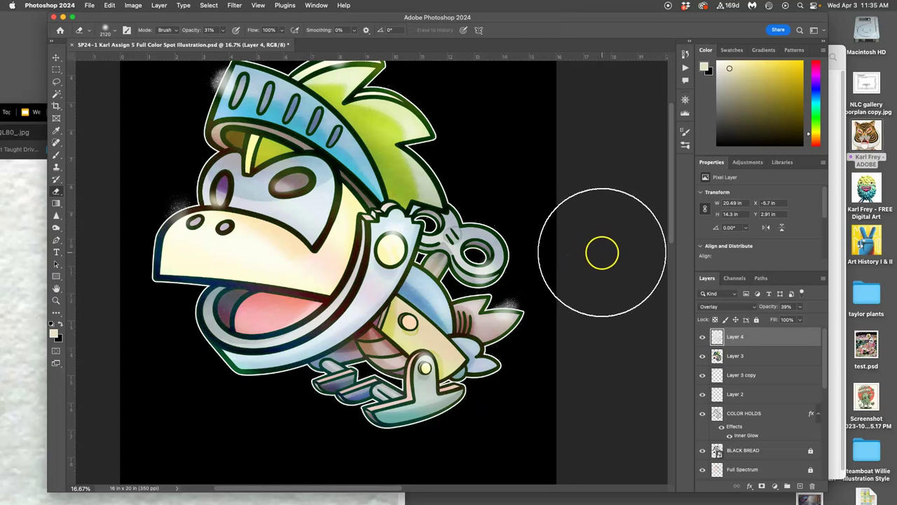
{"action": "key", "text": "super+minus"}
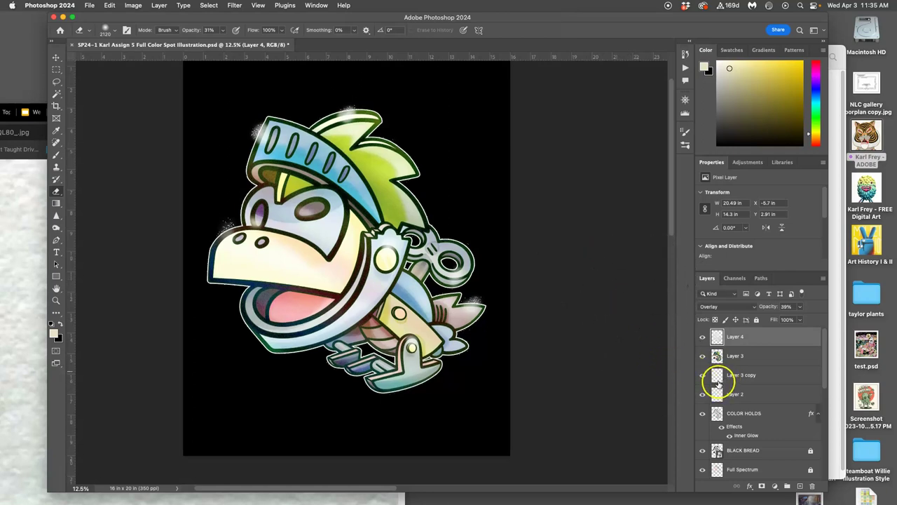
Save, then dodge Layer 3's midtones at 18% over the feet, brow, eye and belly
{"action": "key", "text": "super+s"}
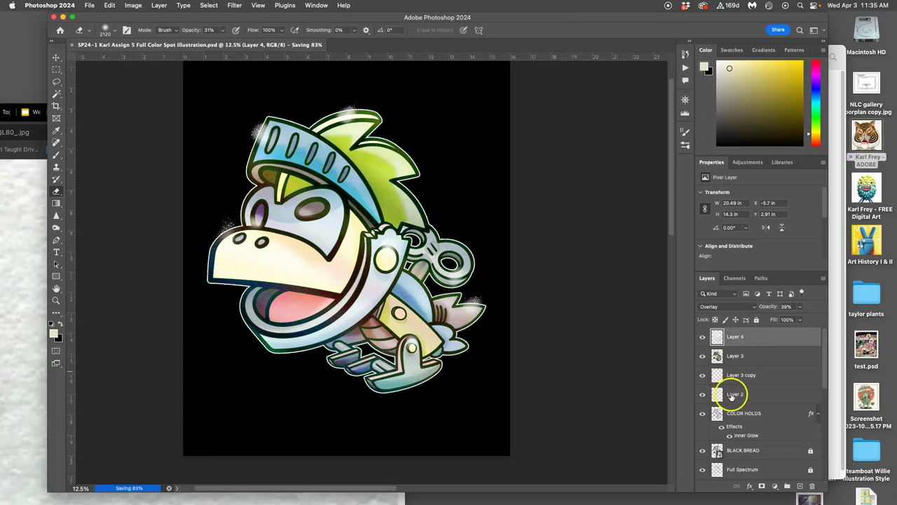
{"action": "left_click", "coordinate": [735, 357]}
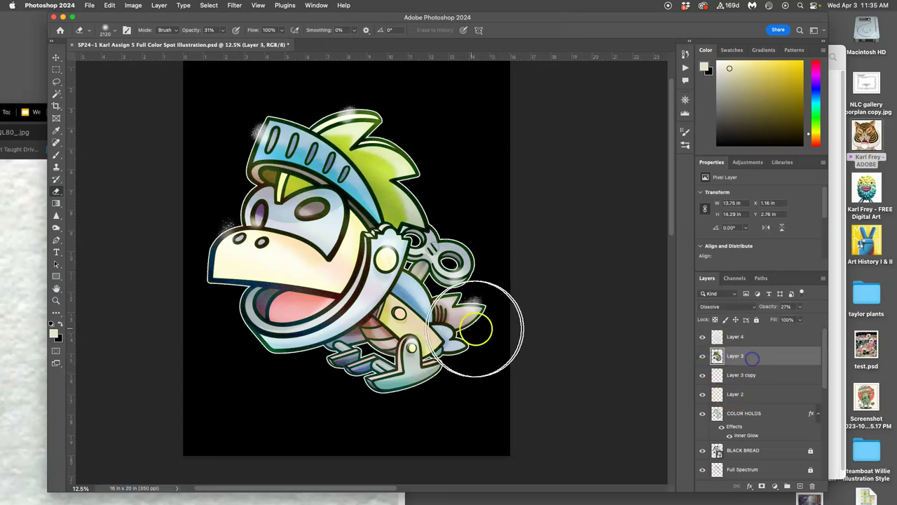
{"action": "left_click", "coordinate": [56, 227]}
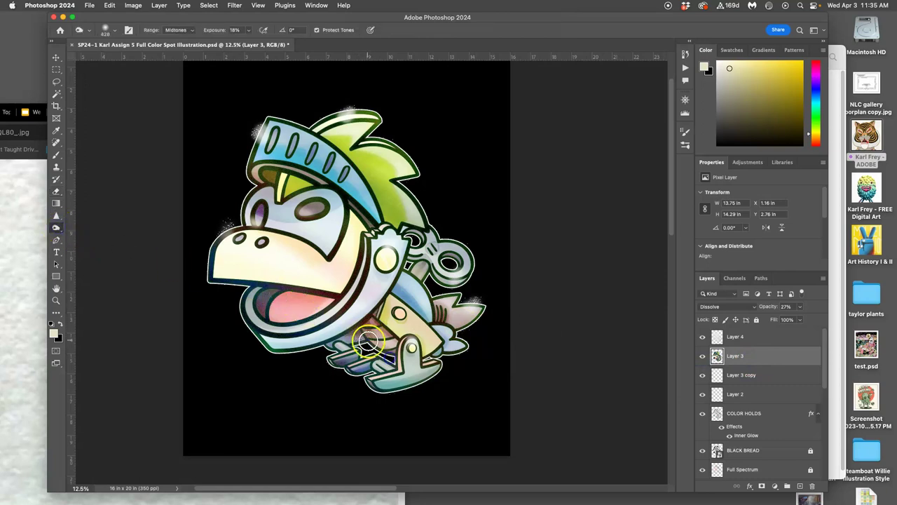
{"action": "left_click_drag", "start_coordinate": [368, 334], "coordinate": [315, 354]}
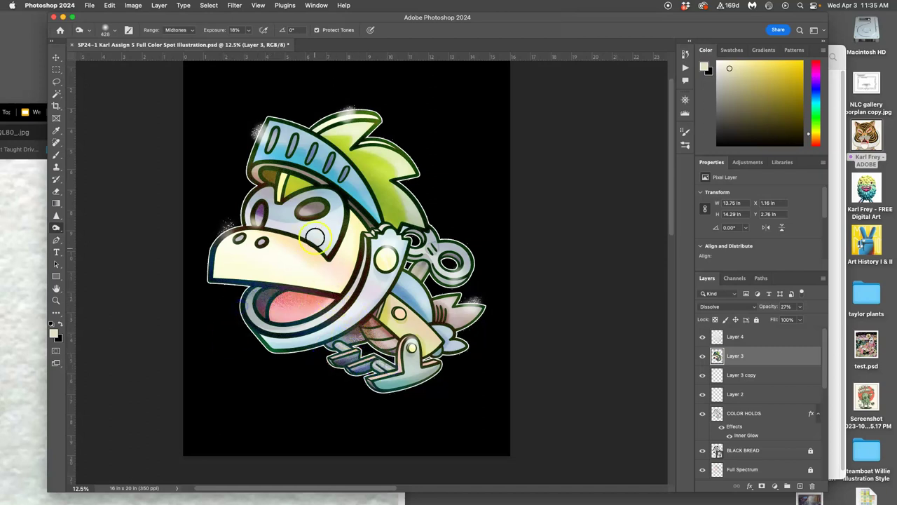
{"action": "left_click_drag", "start_coordinate": [315, 187], "coordinate": [270, 178]}
{"action": "left_click_drag", "start_coordinate": [349, 219], "coordinate": [384, 228]}
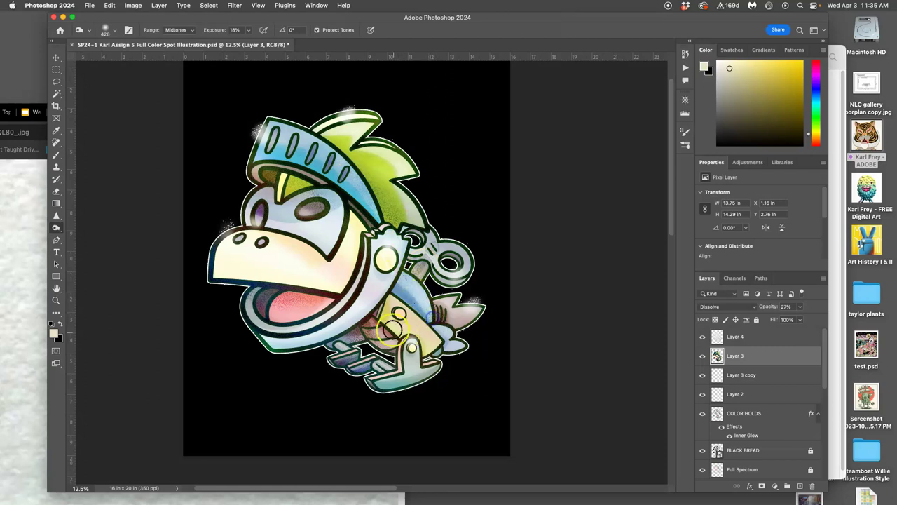
{"action": "left_click_drag", "start_coordinate": [394, 324], "coordinate": [387, 331]}
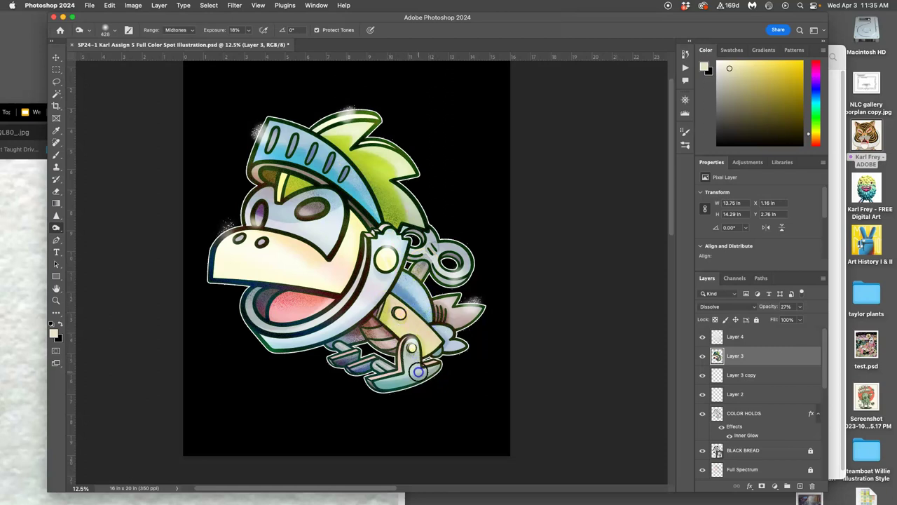
Dodge the fin spot, belly, lower jaw, helmet brim, neck ring, skis and foot
{"action": "left_click", "coordinate": [442, 327]}
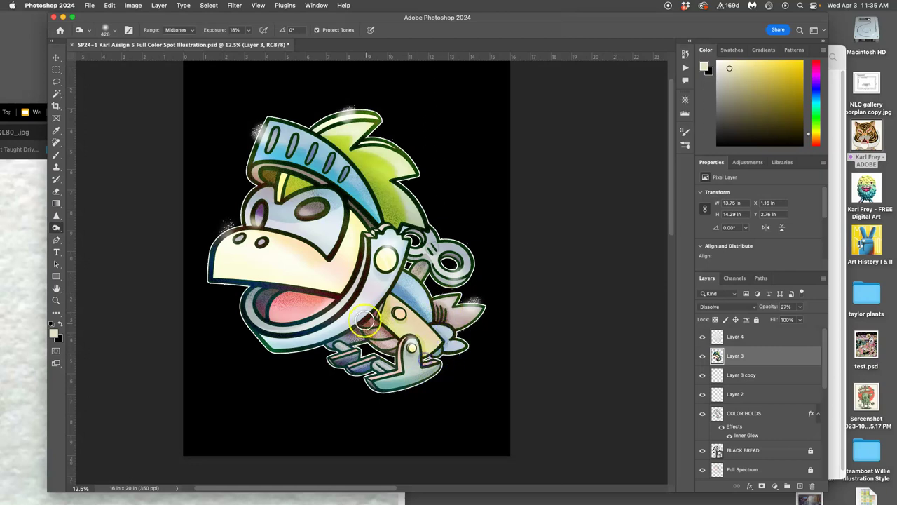
{"action": "left_click_drag", "start_coordinate": [366, 308], "coordinate": [352, 320]}
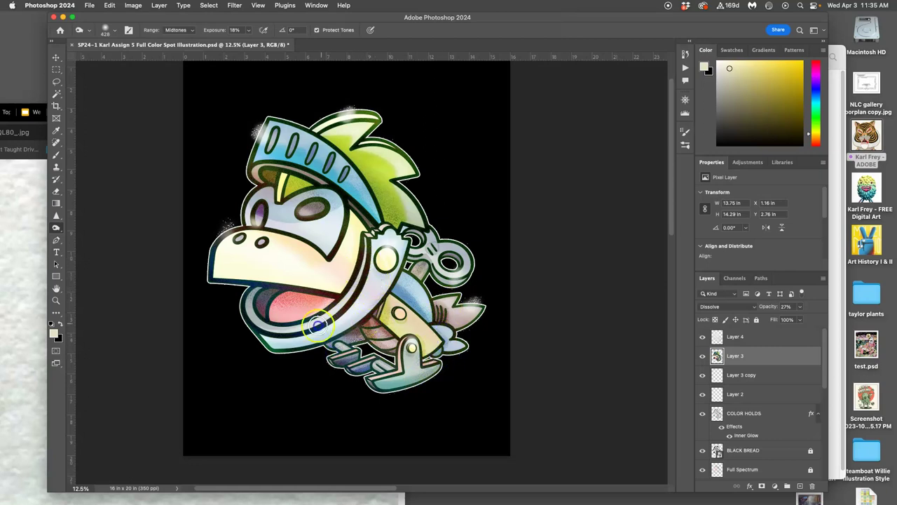
{"action": "mouse_move", "coordinate": [297, 333]}
{"action": "left_mouse_down"}
{"action": "mouse_move", "coordinate": [281, 335]}
{"action": "mouse_move", "coordinate": [235, 298]}
{"action": "mouse_move", "coordinate": [220, 268]}
{"action": "mouse_move", "coordinate": [303, 280]}
{"action": "mouse_move", "coordinate": [220, 264]}
{"action": "mouse_move", "coordinate": [253, 261]}
{"action": "left_mouse_up"}
{"action": "mouse_move", "coordinate": [343, 241]}
{"action": "left_mouse_down"}
{"action": "mouse_move", "coordinate": [327, 201]}
{"action": "mouse_move", "coordinate": [279, 196]}
{"action": "mouse_move", "coordinate": [345, 185]}
{"action": "mouse_move", "coordinate": [296, 168]}
{"action": "mouse_move", "coordinate": [383, 204]}
{"action": "mouse_move", "coordinate": [359, 178]}
{"action": "left_mouse_up"}
{"action": "left_click_drag", "start_coordinate": [397, 238], "coordinate": [390, 251]}
{"action": "left_click_drag", "start_coordinate": [378, 280], "coordinate": [375, 260]}
{"action": "mouse_move", "coordinate": [362, 365]}
{"action": "left_mouse_down"}
{"action": "mouse_move", "coordinate": [448, 383]}
{"action": "mouse_move", "coordinate": [463, 337]}
{"action": "left_mouse_up"}
{"action": "left_click_drag", "start_coordinate": [398, 342], "coordinate": [333, 298]}
{"action": "key", "text": "super+equal"}
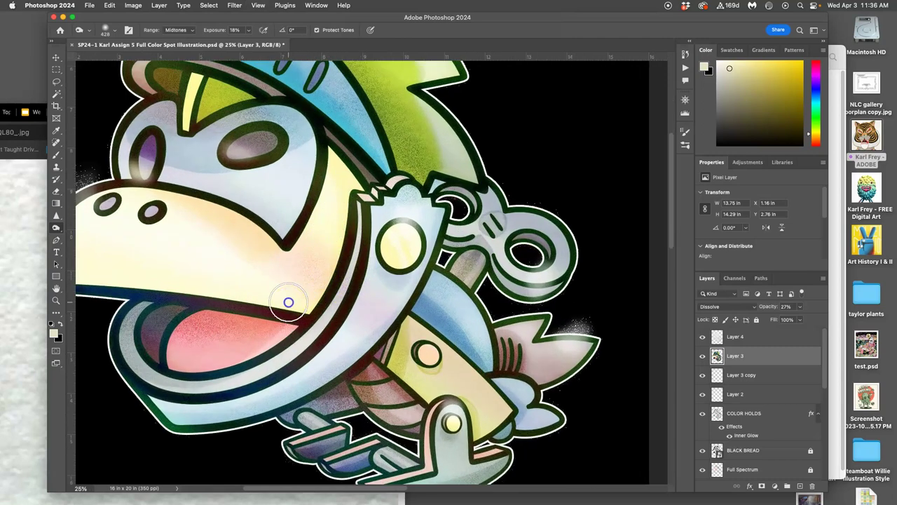
Switch the Dodge range to Highlights and brighten the mouth line and nose edge
{"action": "left_click", "coordinate": [182, 30]}
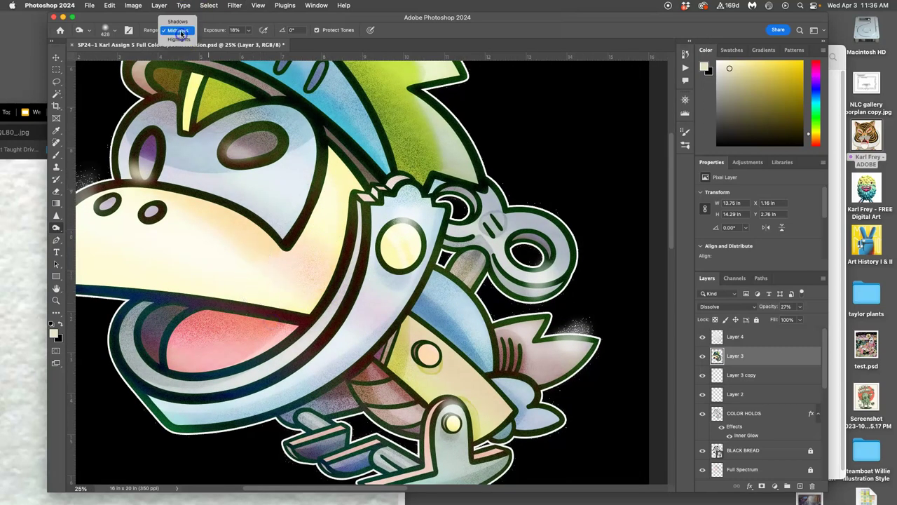
{"action": "left_click", "coordinate": [181, 40]}
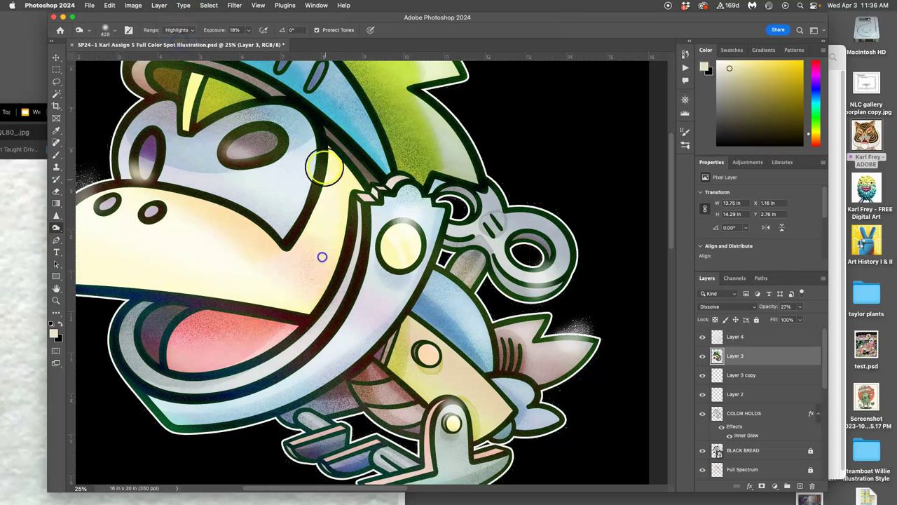
{"action": "left_click", "coordinate": [294, 317]}
{"action": "mouse_move", "coordinate": [295, 316]}
{"action": "left_mouse_down"}
{"action": "mouse_move", "coordinate": [315, 300]}
{"action": "mouse_move", "coordinate": [206, 295]}
{"action": "mouse_move", "coordinate": [390, 357]}
{"action": "left_mouse_up"}
{"action": "mouse_move", "coordinate": [336, 229]}
{"action": "left_mouse_down"}
{"action": "mouse_move", "coordinate": [410, 271]}
{"action": "mouse_move", "coordinate": [412, 156]}
{"action": "mouse_move", "coordinate": [398, 281]}
{"action": "left_mouse_up"}
Brighten highlights on the ring handle, foot and left nostril, then zoom out to 12.5%
{"action": "left_click_drag", "start_coordinate": [531, 314], "coordinate": [442, 204]}
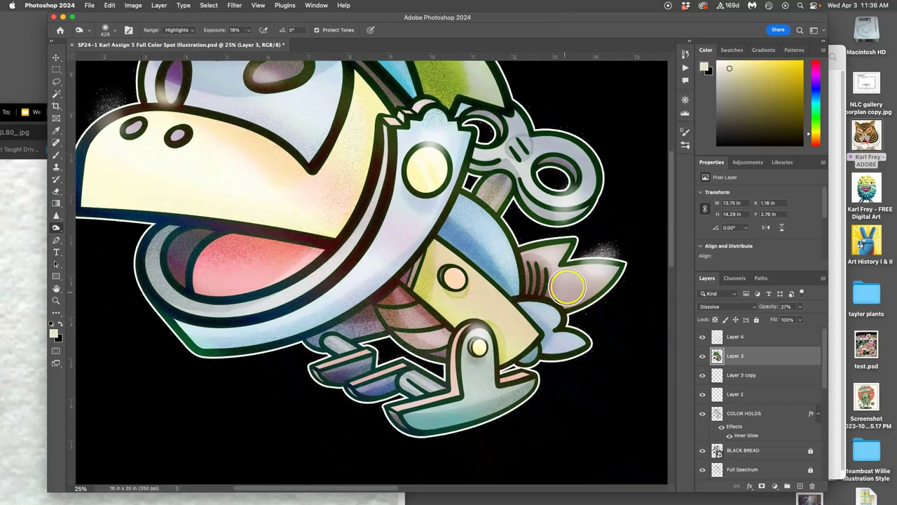
{"action": "mouse_move", "coordinate": [522, 261]}
{"action": "left_mouse_down"}
{"action": "mouse_move", "coordinate": [558, 253]}
{"action": "mouse_move", "coordinate": [525, 265]}
{"action": "mouse_move", "coordinate": [564, 174]}
{"action": "mouse_move", "coordinate": [491, 155]}
{"action": "mouse_move", "coordinate": [560, 228]}
{"action": "mouse_move", "coordinate": [529, 184]}
{"action": "left_mouse_up"}
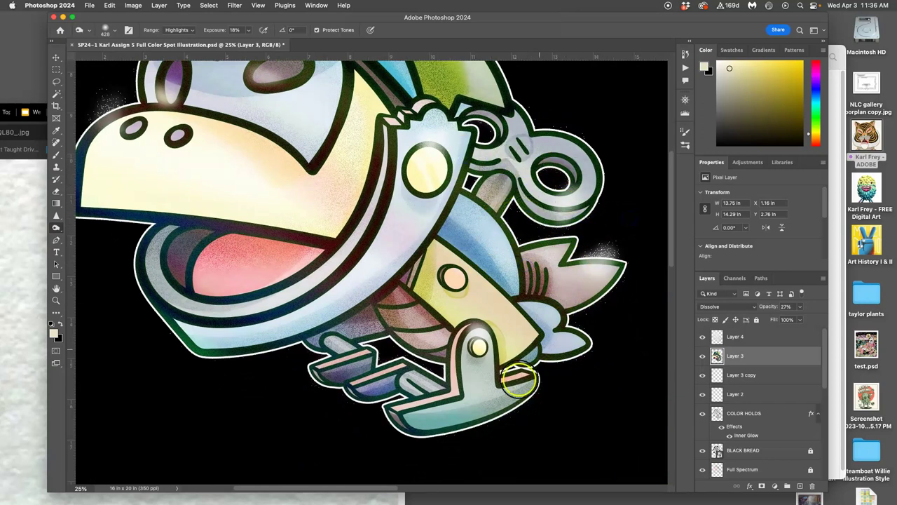
{"action": "mouse_move", "coordinate": [508, 394]}
{"action": "left_mouse_down"}
{"action": "mouse_move", "coordinate": [457, 404]}
{"action": "mouse_move", "coordinate": [432, 386]}
{"action": "mouse_move", "coordinate": [368, 409]}
{"action": "mouse_move", "coordinate": [422, 355]}
{"action": "mouse_move", "coordinate": [376, 328]}
{"action": "mouse_move", "coordinate": [348, 335]}
{"action": "mouse_move", "coordinate": [285, 376]}
{"action": "mouse_move", "coordinate": [316, 310]}
{"action": "mouse_move", "coordinate": [196, 336]}
{"action": "mouse_move", "coordinate": [215, 322]}
{"action": "mouse_move", "coordinate": [83, 188]}
{"action": "mouse_move", "coordinate": [125, 188]}
{"action": "mouse_move", "coordinate": [91, 164]}
{"action": "left_mouse_up"}
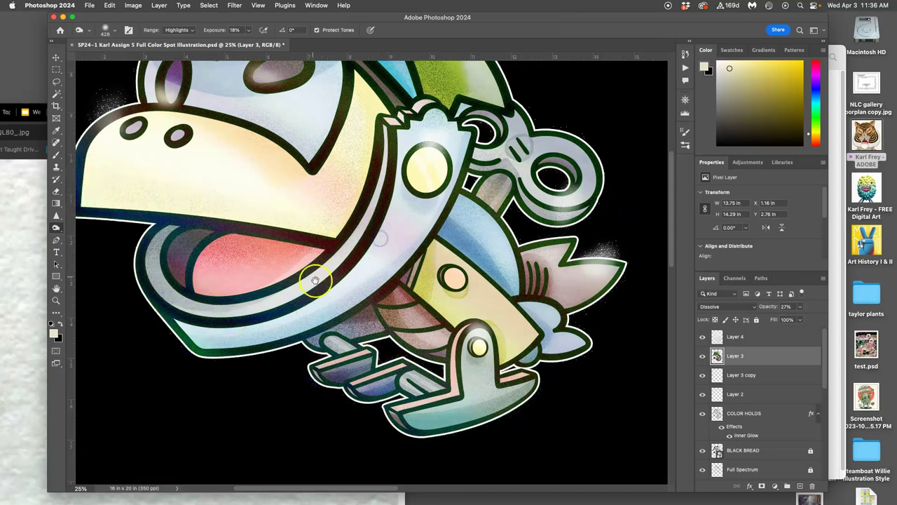
{"action": "left_click_drag", "start_coordinate": [141, 129], "coordinate": [181, 135]}
{"action": "key", "text": "super+minus"}
{"action": "key", "text": "super+minus"}
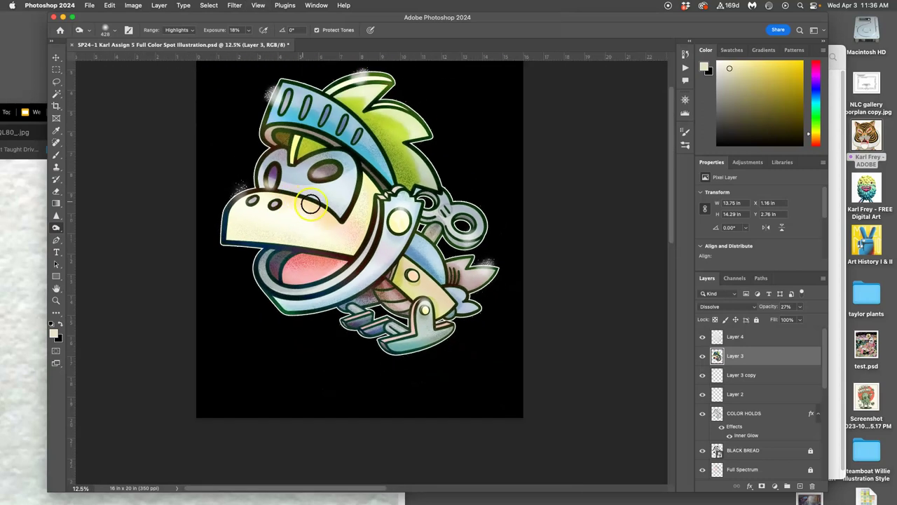
Lower Layer 3's opacity to 18% to dim the highlights
{"action": "scroll", "coordinate": [558, 260], "scroll_direction": "up", "scroll_amount": 3}
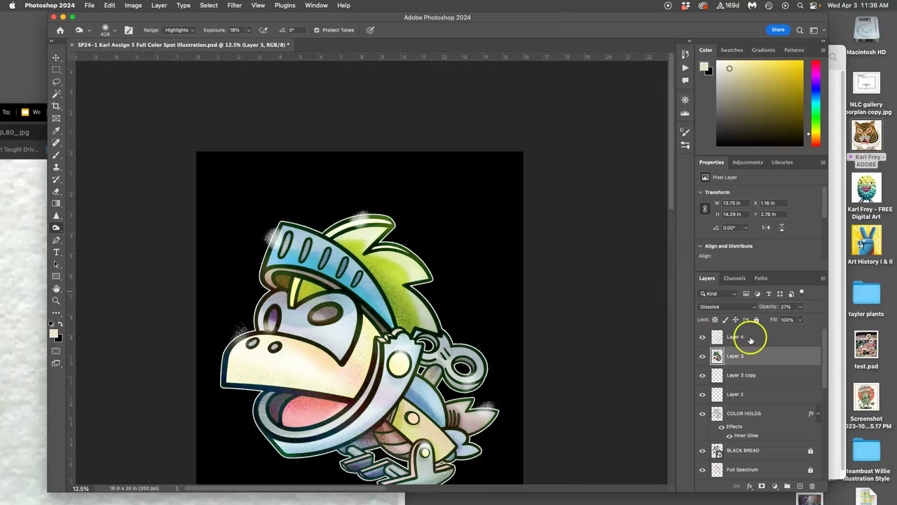
{"action": "left_click", "coordinate": [800, 307]}
{"action": "left_click_drag", "start_coordinate": [785, 320], "coordinate": [813, 319]}
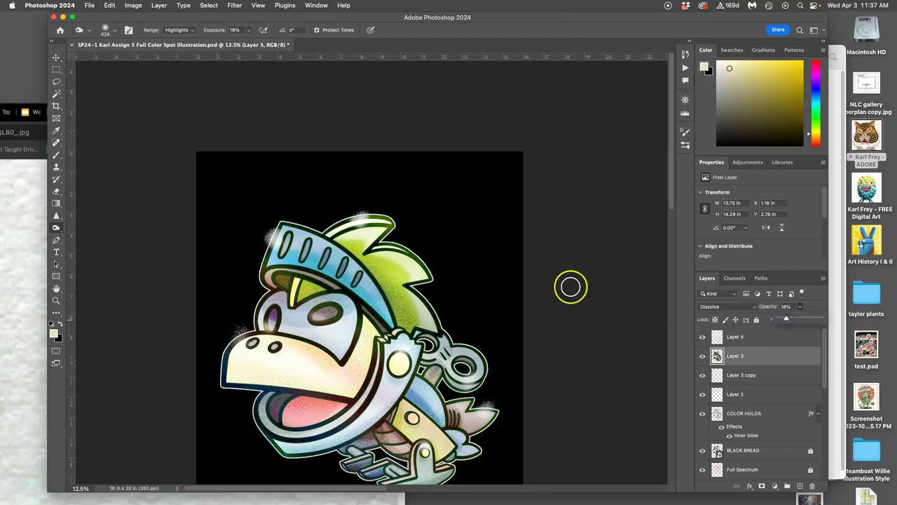
Compare with Layer 4 hidden and shown, then set Layer 4's Overlay opacity to 36%
{"action": "scroll", "coordinate": [571, 287], "scroll_direction": "down", "scroll_amount": 1}
{"action": "left_click", "coordinate": [703, 338]}
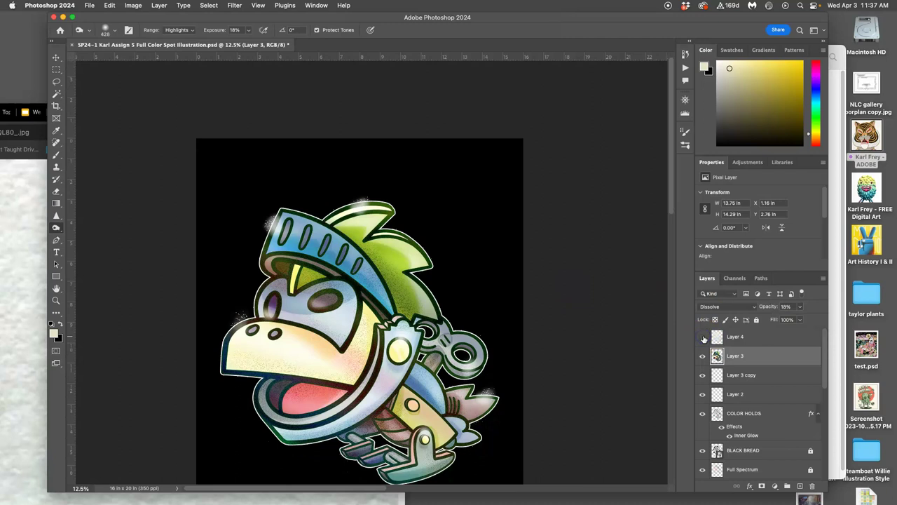
{"action": "left_click", "coordinate": [703, 337]}
{"action": "left_click", "coordinate": [703, 338]}
{"action": "left_click", "coordinate": [703, 337]}
{"action": "left_click", "coordinate": [738, 337]}
{"action": "left_click", "coordinate": [799, 307]}
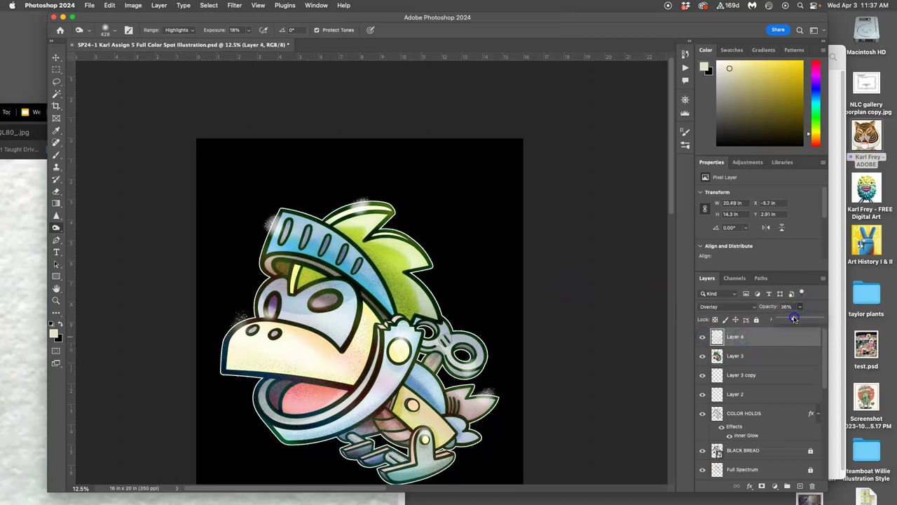
{"action": "left_click_drag", "start_coordinate": [793, 319], "coordinate": [796, 319]}
{"action": "key", "text": "super+minus"}
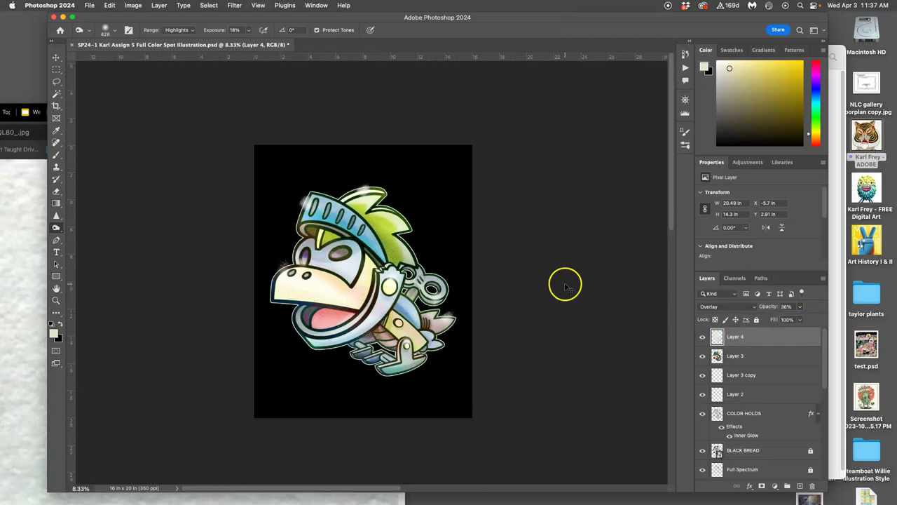
Save the document and hide the black WHITE BREAD copy 2 background layer
{"action": "key", "text": "super+s"}
{"action": "scroll", "coordinate": [741, 398], "scroll_direction": "down", "scroll_amount": 5}
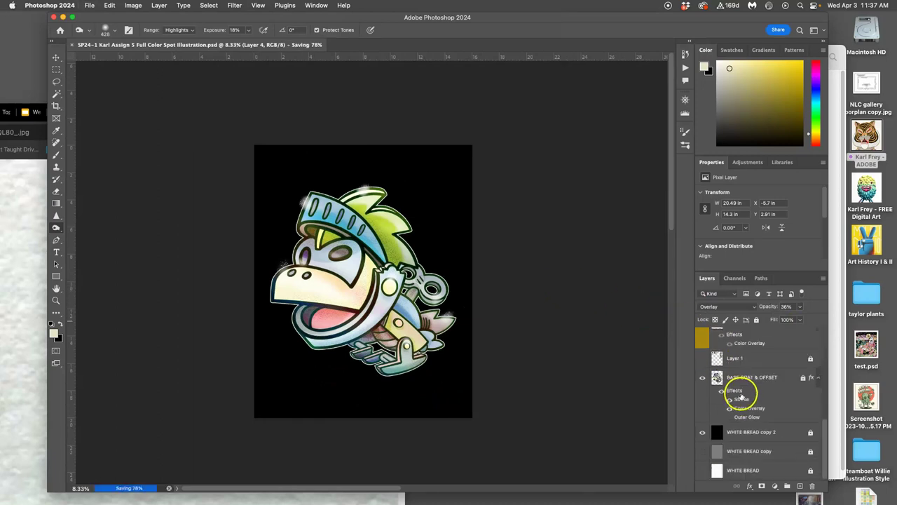
{"action": "left_click", "coordinate": [703, 432]}
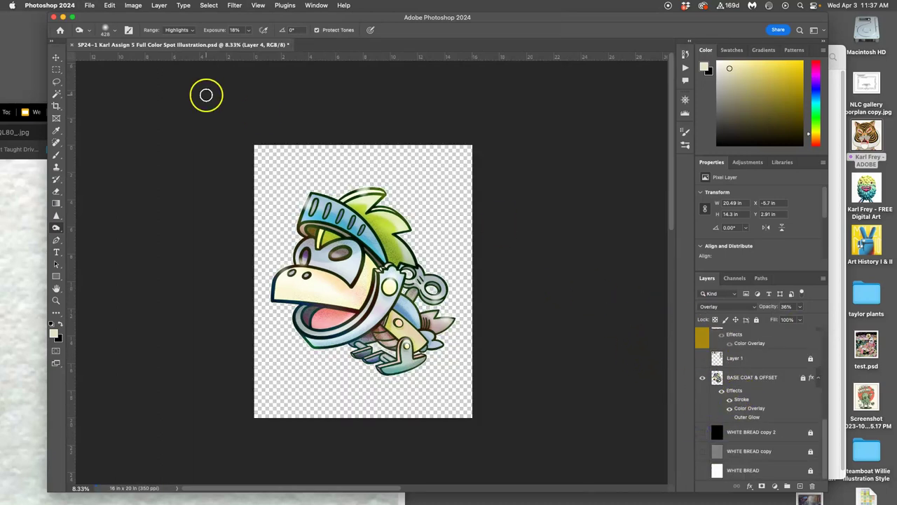
Save a renamed copy of the illustration in PNG format with default PNG options
{"action": "left_click", "coordinate": [90, 5]}
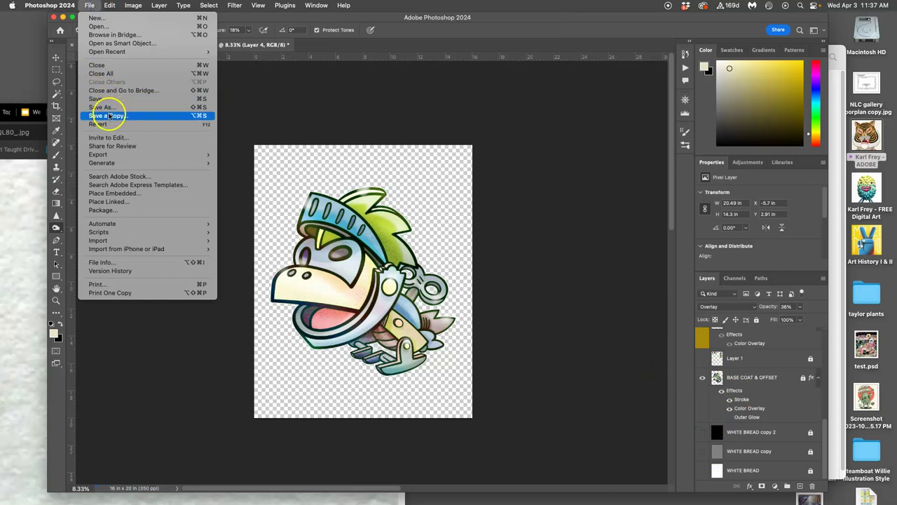
{"action": "left_click", "coordinate": [109, 116]}
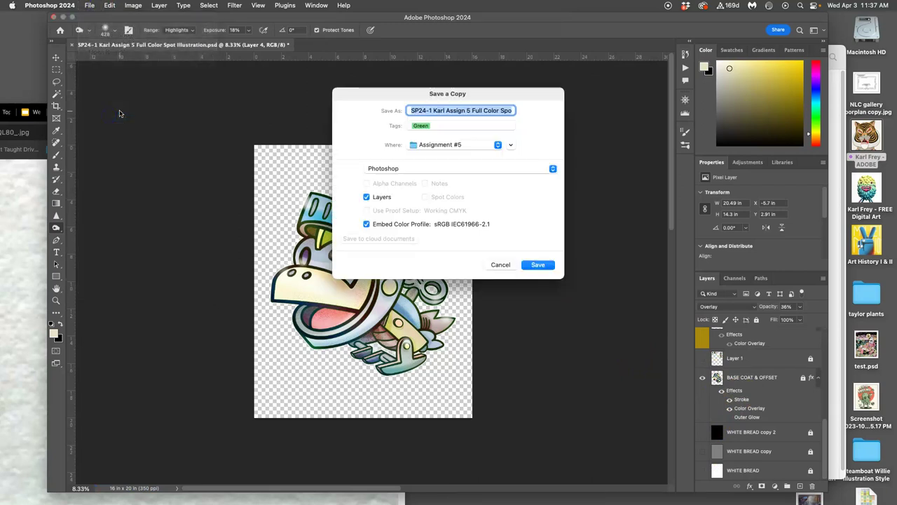
{"action": "left_click", "coordinate": [473, 111]}
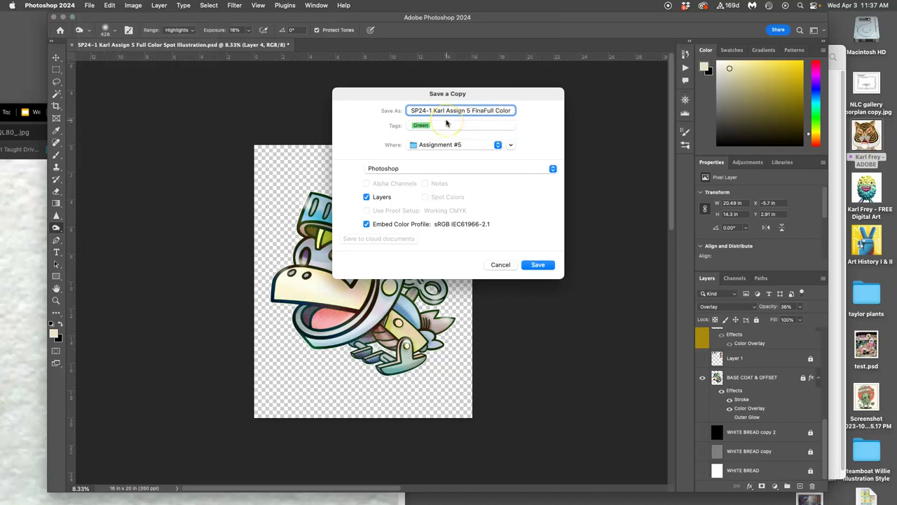
{"action": "left_click", "coordinate": [455, 169]}
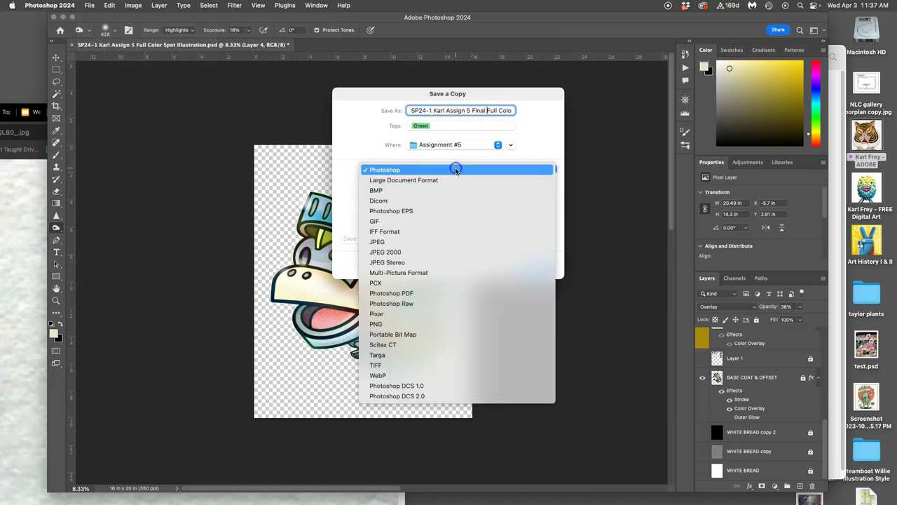
{"action": "left_click", "coordinate": [411, 323]}
{"action": "left_click", "coordinate": [536, 263]}
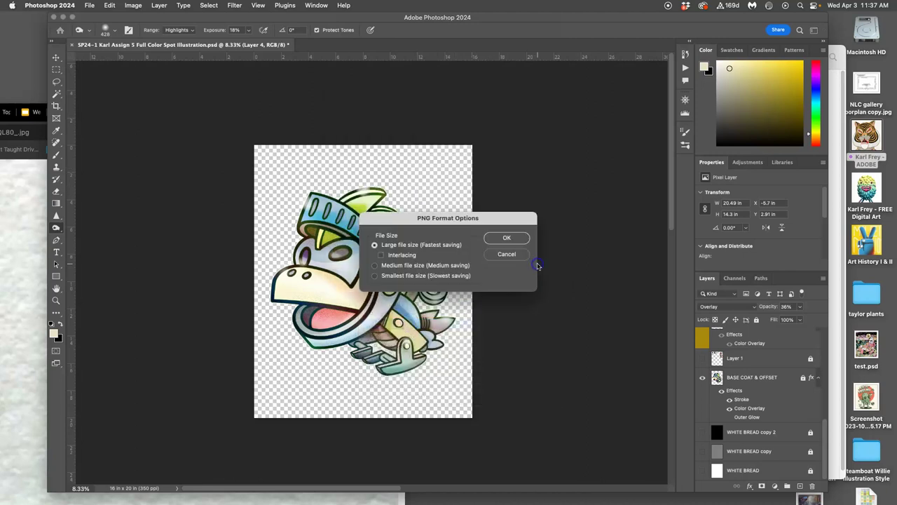
{"action": "left_click", "coordinate": [516, 240]}
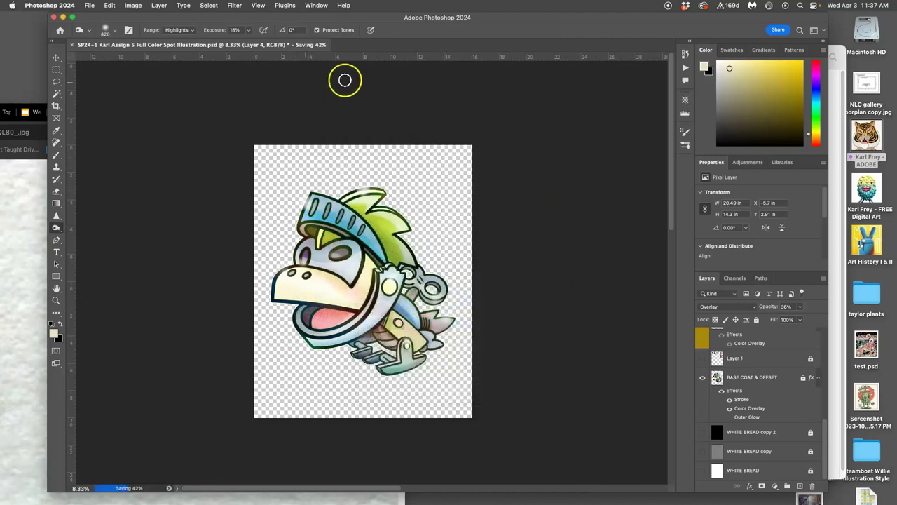
{"action": "scroll", "coordinate": [761, 365], "scroll_direction": "up", "scroll_amount": 10}
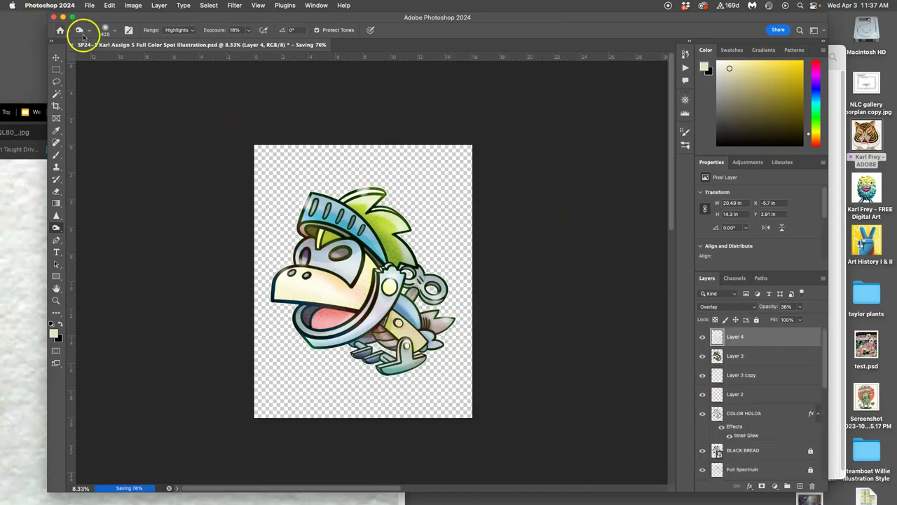
{"action": "left_click", "coordinate": [133, 5]}
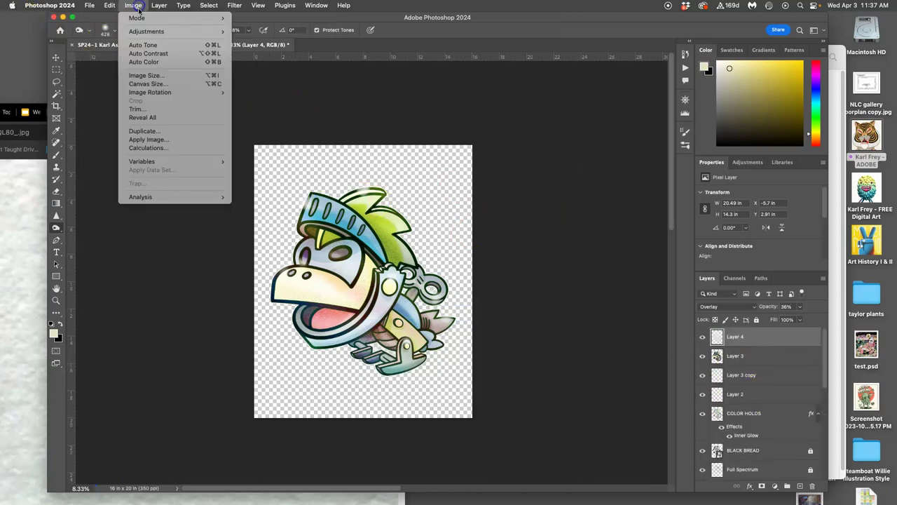
{"action": "left_click", "coordinate": [144, 75]}
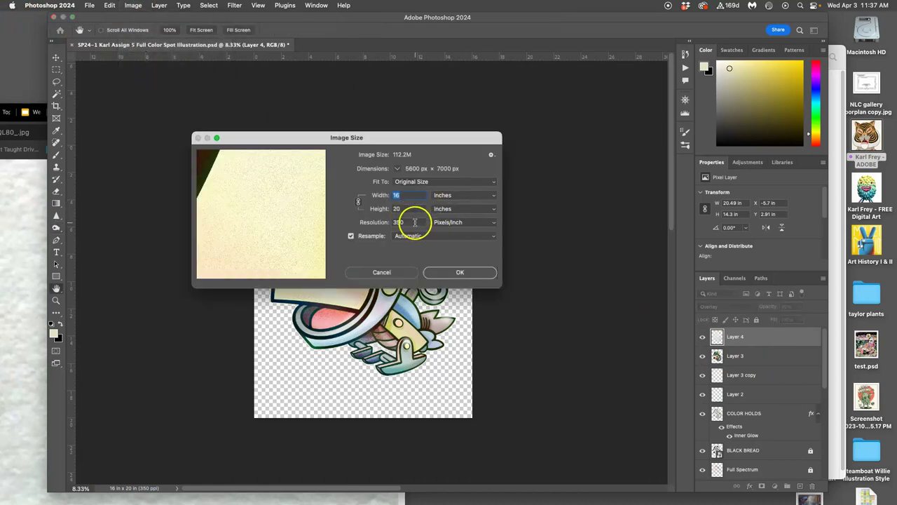
{"action": "left_click", "coordinate": [459, 272]}
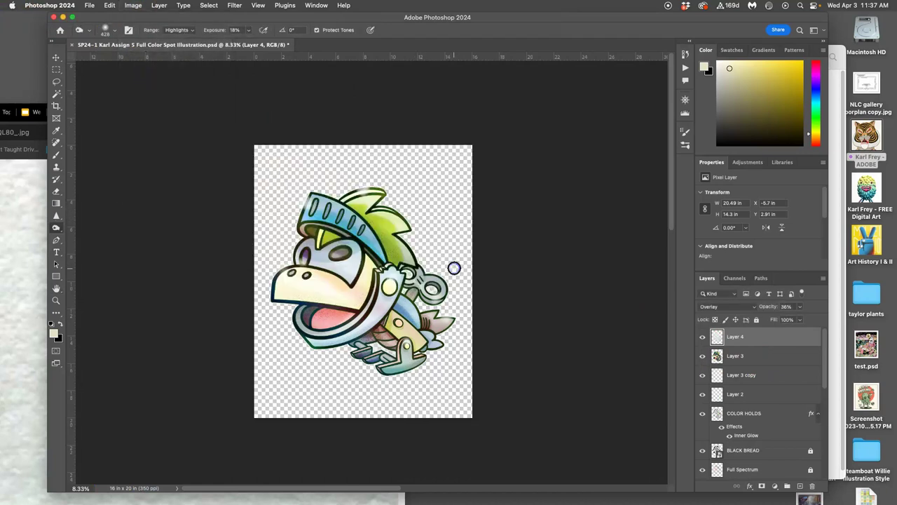
{"action": "left_click", "coordinate": [257, 6]}
{"action": "left_click", "coordinate": [281, 116]}
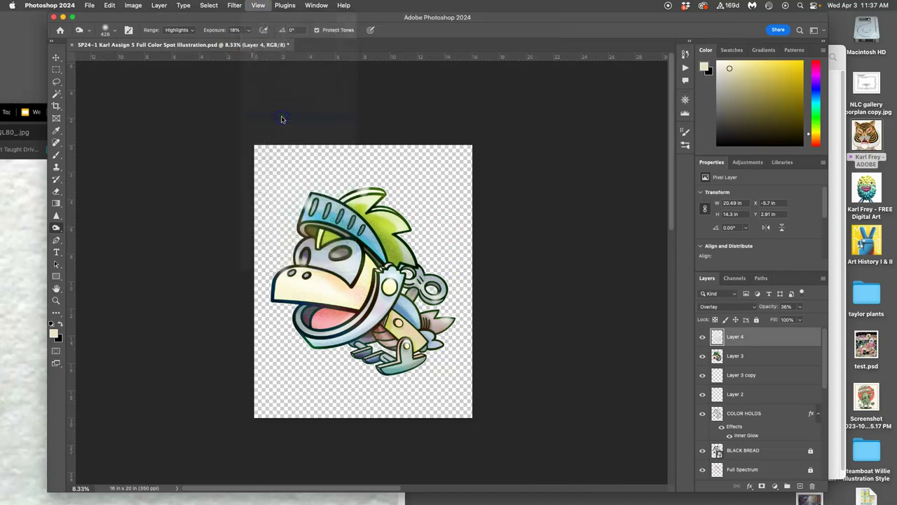
{"action": "scroll", "coordinate": [235, 240], "scroll_direction": "left", "scroll_amount": 5}
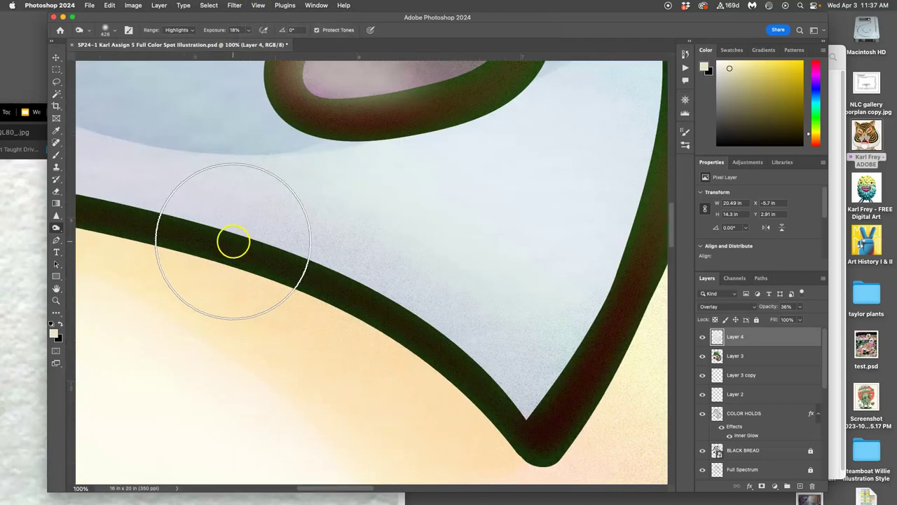
{"action": "scroll", "coordinate": [251, 224], "scroll_direction": "up", "scroll_amount": 10}
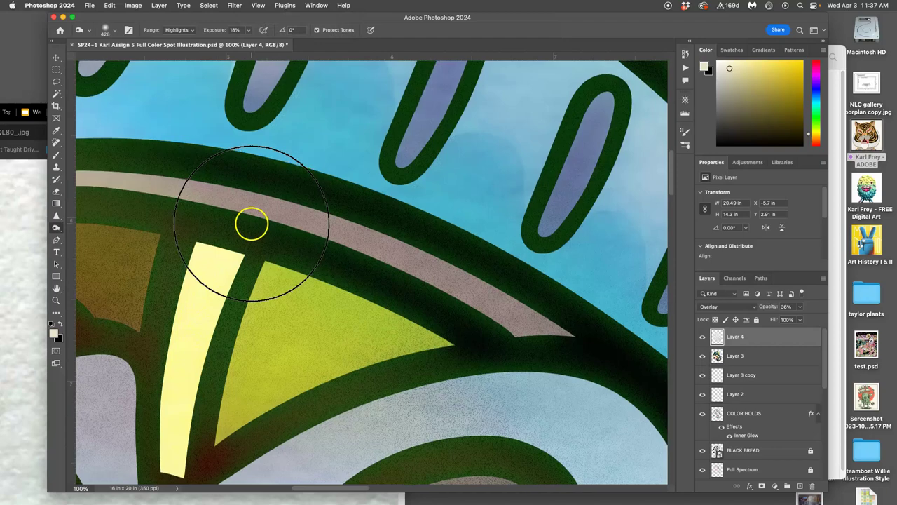
{"action": "scroll", "coordinate": [253, 223], "scroll_direction": "down", "scroll_amount": 10}
{"action": "scroll", "coordinate": [252, 223], "scroll_direction": "down", "scroll_amount": 10}
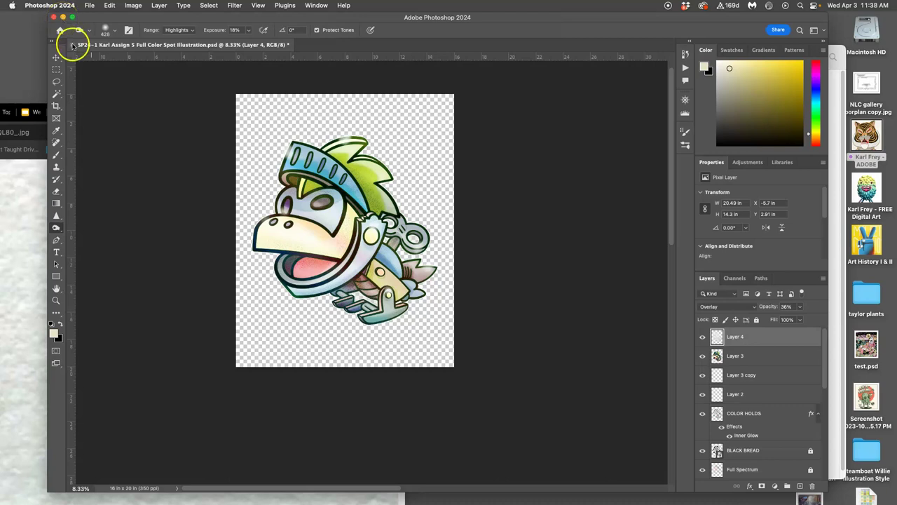
Minimize Photoshop, bring the browser into view and close the Amazon and rag paper tabs
{"action": "left_click", "coordinate": [63, 16]}
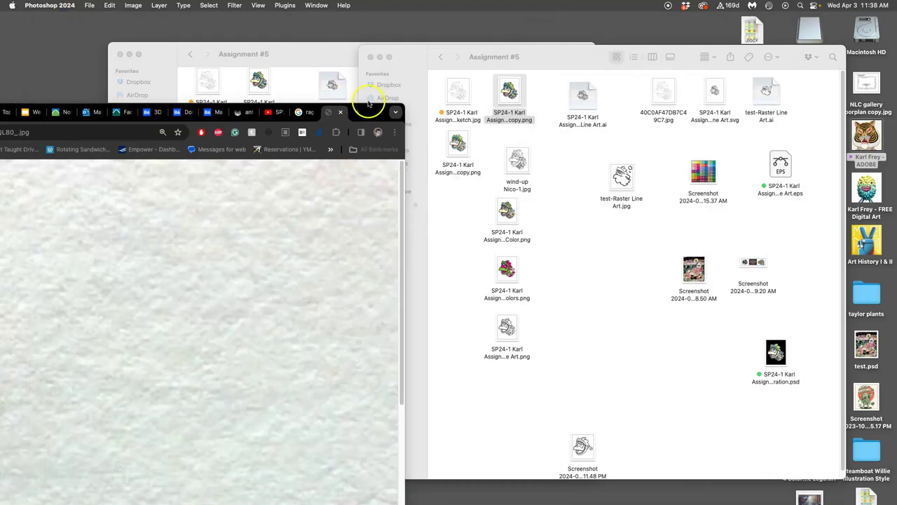
{"action": "left_click_drag", "start_coordinate": [370, 105], "coordinate": [696, 36]}
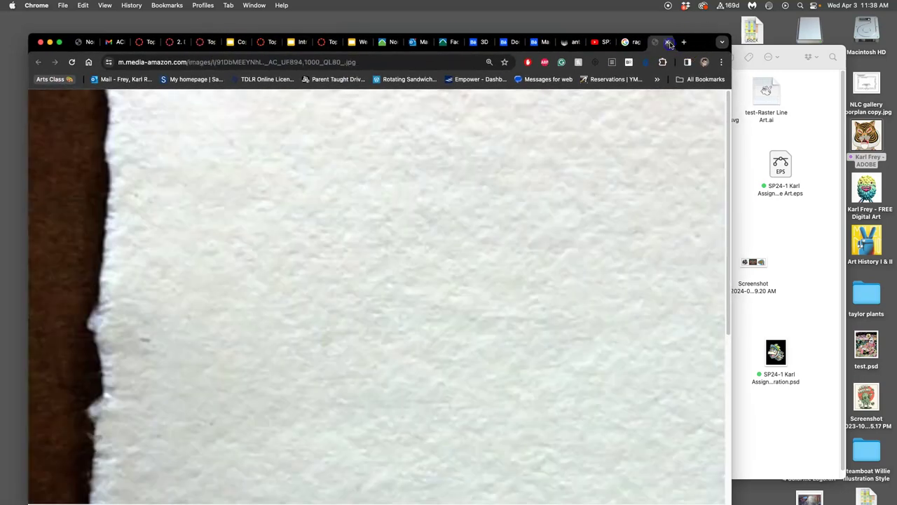
{"action": "left_click", "coordinate": [666, 43]}
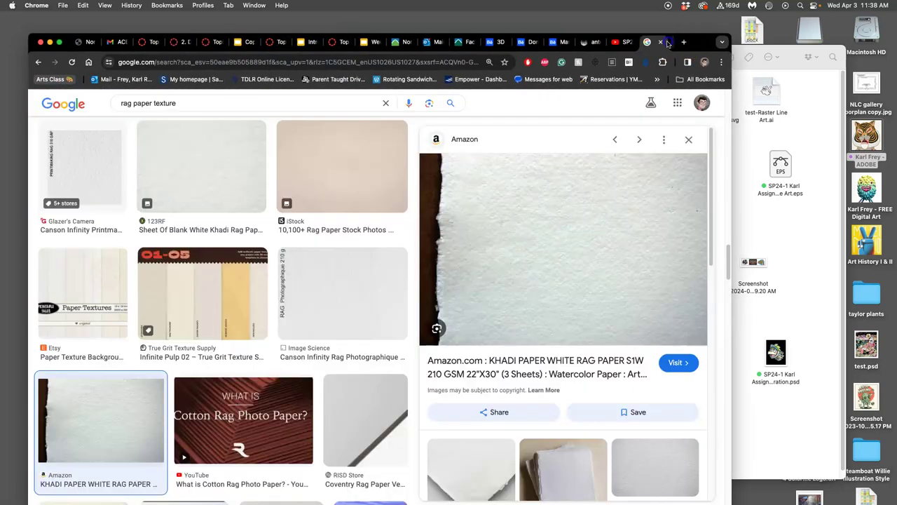
{"action": "left_click", "coordinate": [666, 42]}
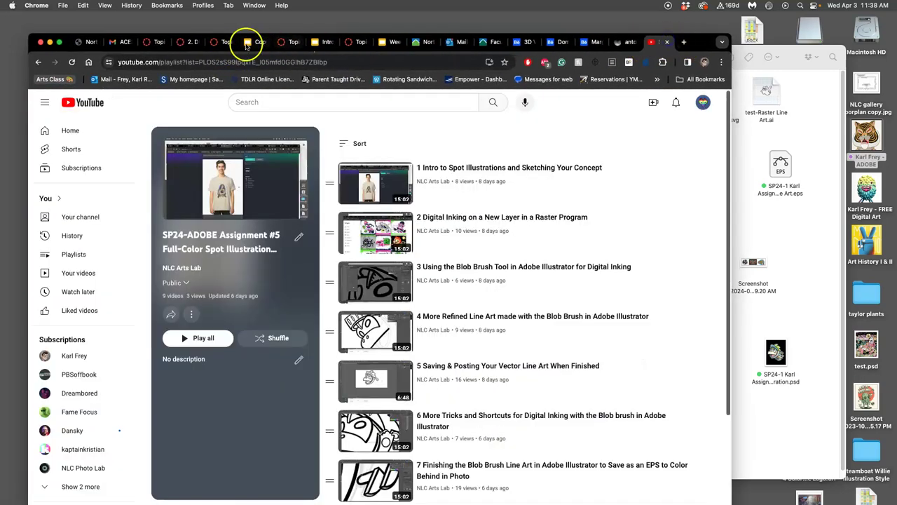
Go to the illustration examples discussion and choose Edit on the instructor's post
{"action": "left_click", "coordinate": [228, 42]}
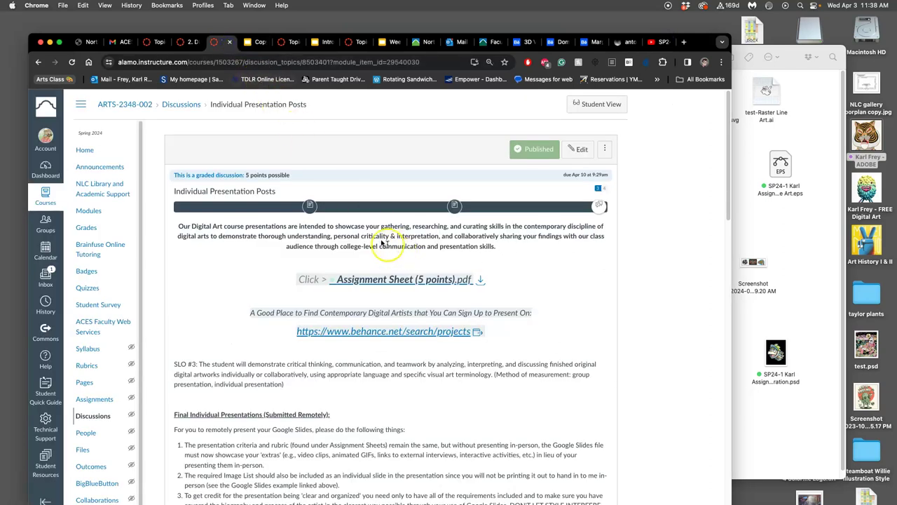
{"action": "left_click", "coordinate": [191, 42]}
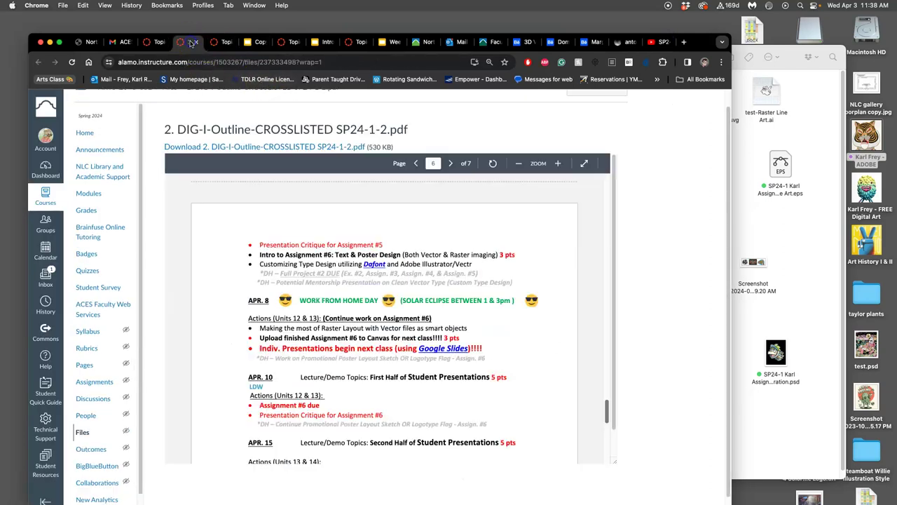
{"action": "left_click", "coordinate": [297, 43]}
{"action": "scroll", "coordinate": [372, 186], "scroll_direction": "down", "scroll_amount": 20}
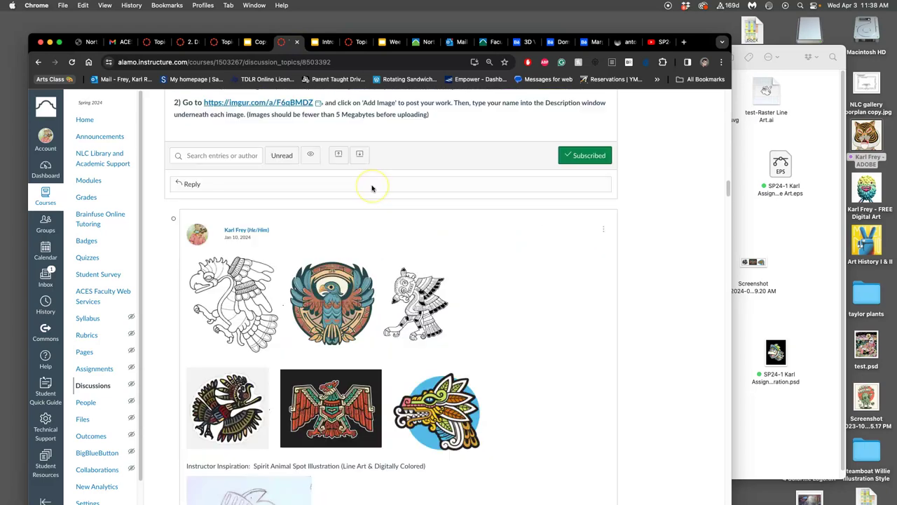
{"action": "scroll", "coordinate": [371, 188], "scroll_direction": "up", "scroll_amount": 15}
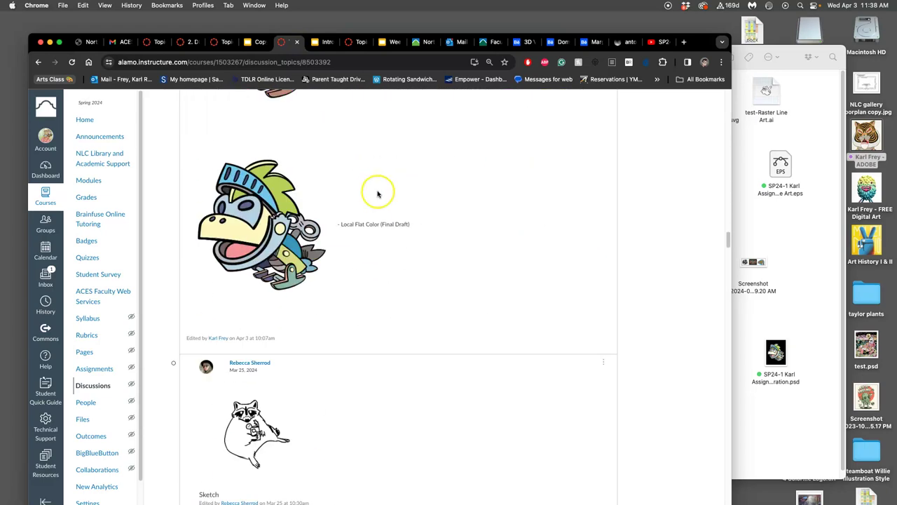
{"action": "scroll", "coordinate": [413, 196], "scroll_direction": "up", "scroll_amount": 5}
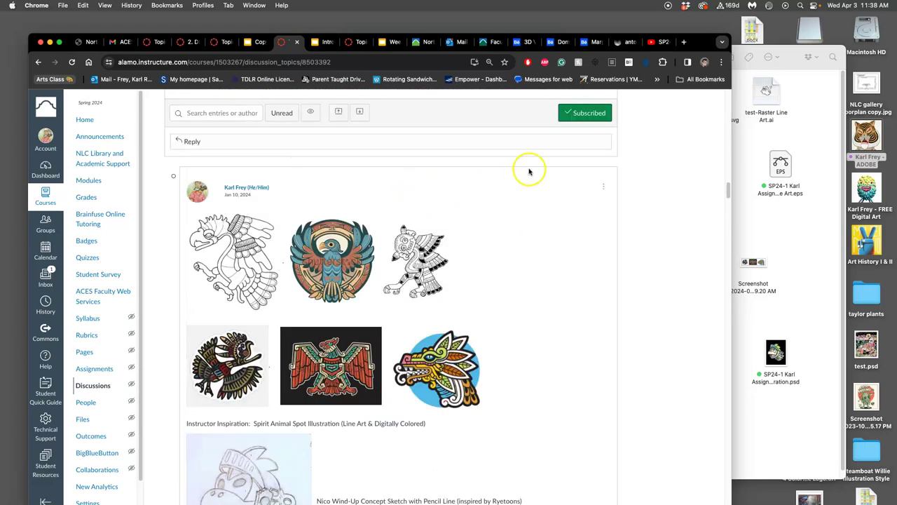
{"action": "left_click", "coordinate": [604, 187]}
Start editing the instructor's post and undo the bulleted list formatting
{"action": "left_click", "coordinate": [589, 223]}
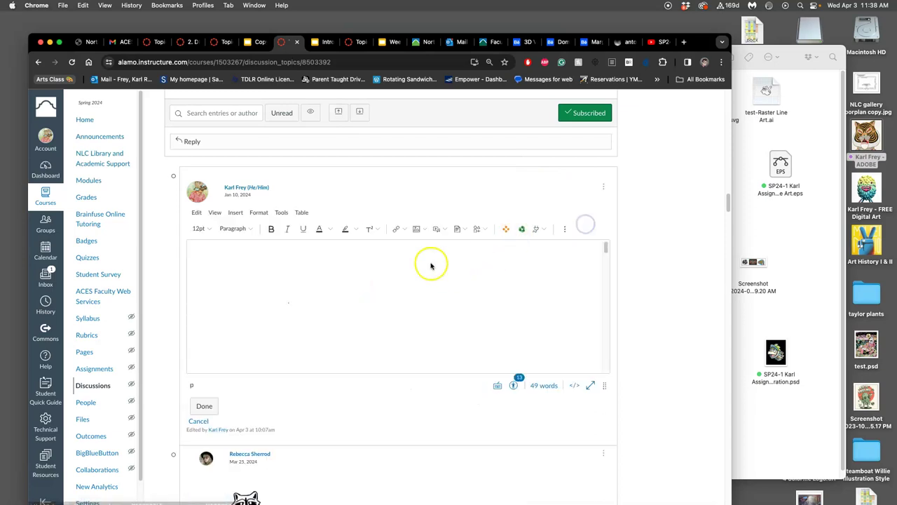
{"action": "left_click", "coordinate": [365, 323]}
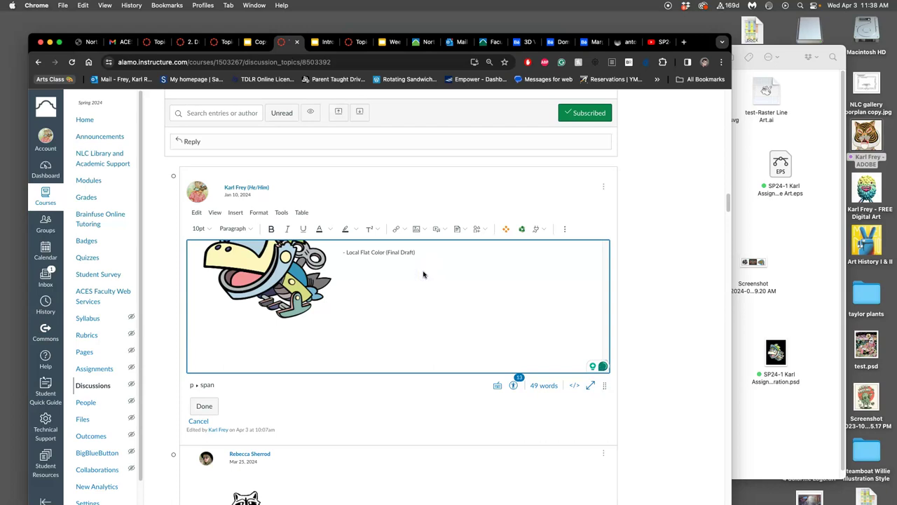
{"action": "key", "text": "super+z"}
Drag the final full-colour PNG from the Assignment #5 folder into the post below the last image
{"action": "scroll", "coordinate": [408, 269], "scroll_direction": "down", "scroll_amount": 1}
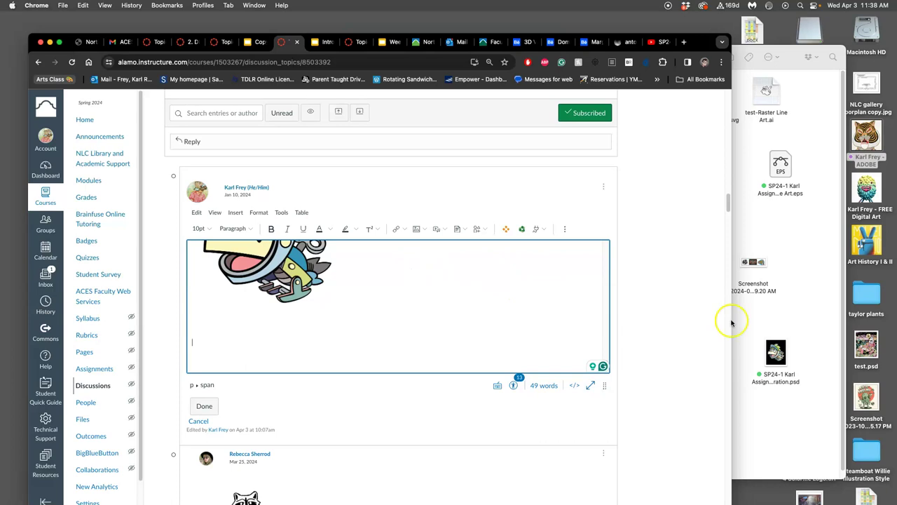
{"action": "scroll", "coordinate": [405, 305], "scroll_direction": "up", "scroll_amount": 3}
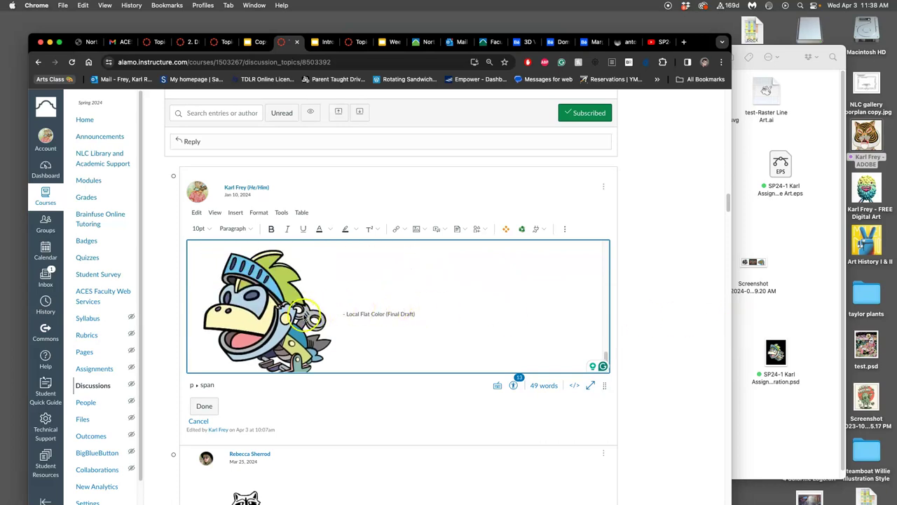
{"action": "scroll", "coordinate": [303, 315], "scroll_direction": "down", "scroll_amount": 3}
{"action": "left_click", "coordinate": [799, 328]}
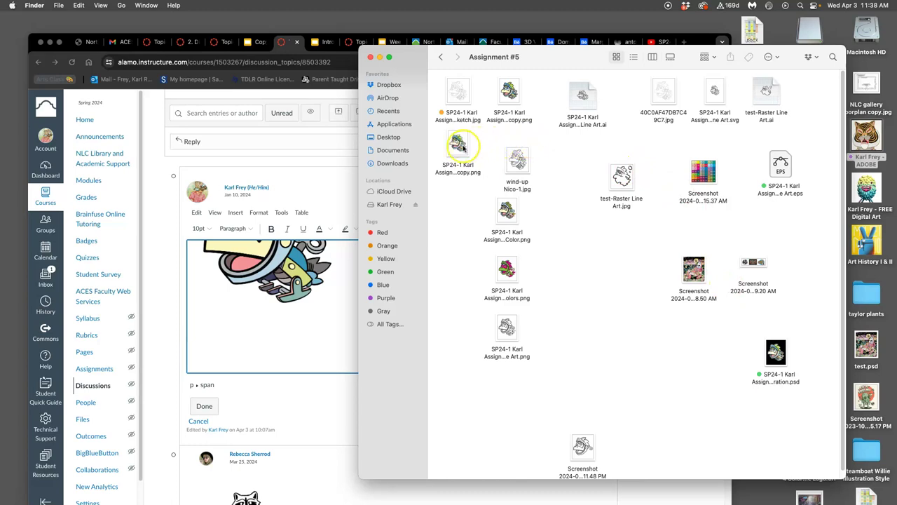
{"action": "left_click_drag", "start_coordinate": [463, 147], "coordinate": [291, 352]}
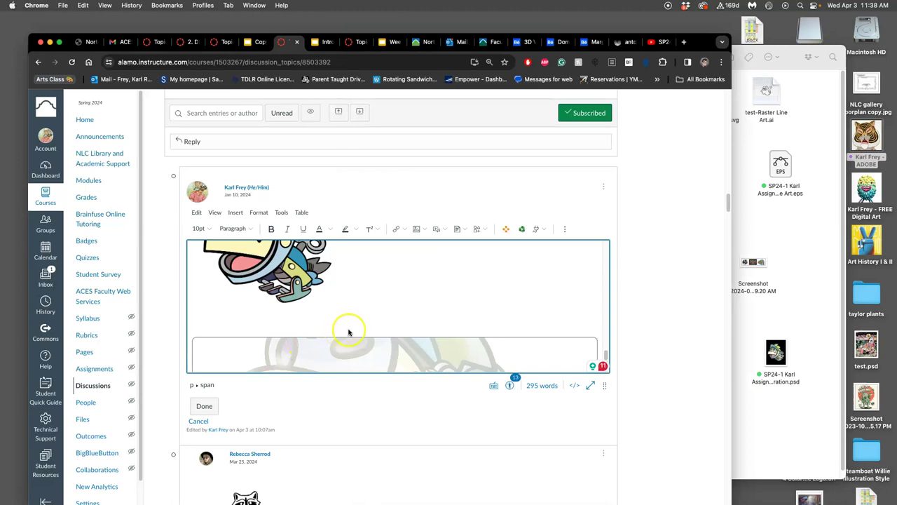
{"action": "scroll", "coordinate": [350, 330], "scroll_direction": "down", "scroll_amount": 3}
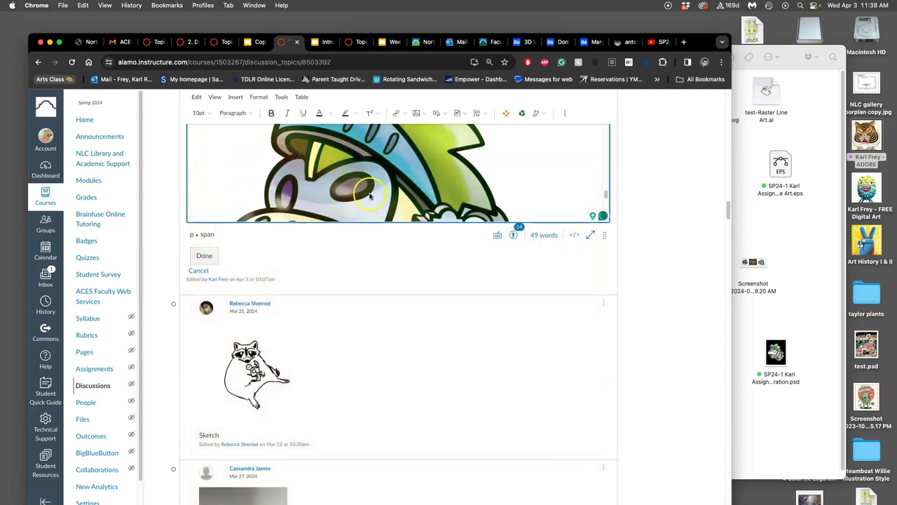
Shrink the new knight image to match the others and enlarge the editing area
{"action": "left_click", "coordinate": [370, 196]}
{"action": "scroll", "coordinate": [449, 164], "scroll_direction": "up", "scroll_amount": 3}
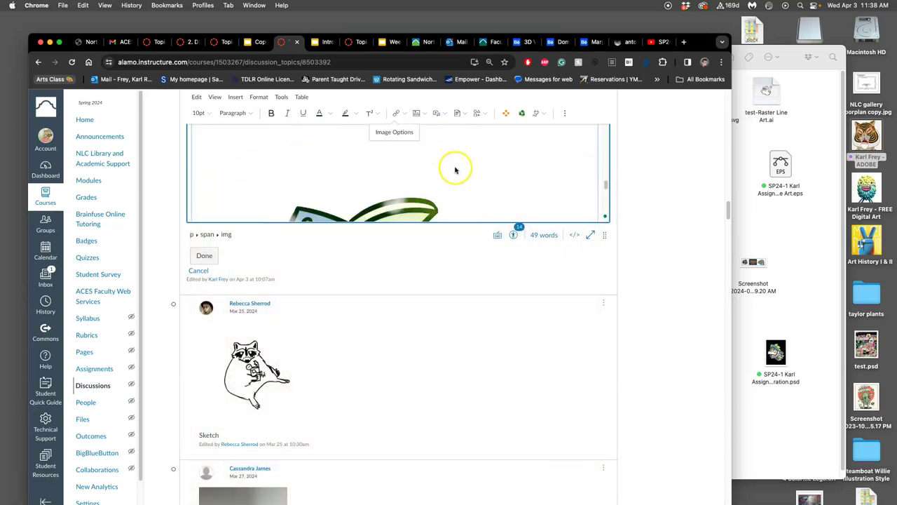
{"action": "scroll", "coordinate": [449, 175], "scroll_direction": "down", "scroll_amount": 3}
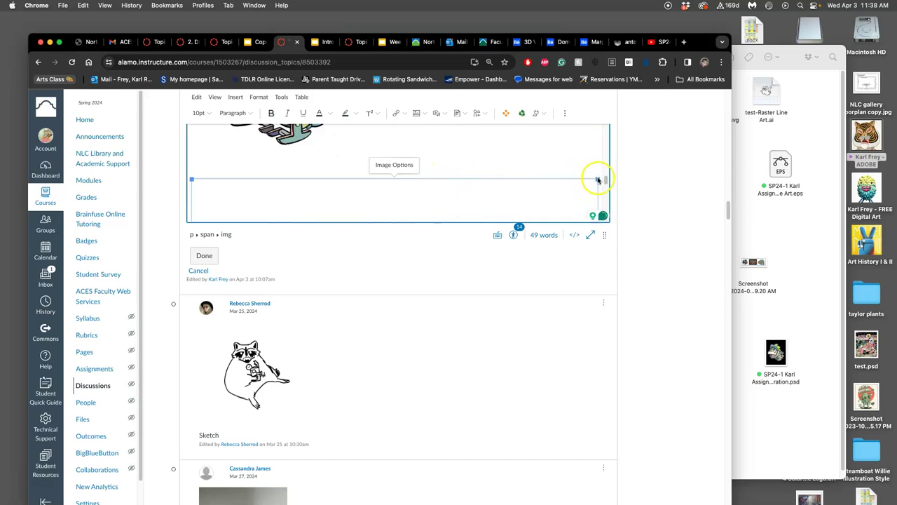
{"action": "left_click_drag", "start_coordinate": [596, 179], "coordinate": [351, 177]}
{"action": "scroll", "coordinate": [390, 180], "scroll_direction": "down", "scroll_amount": 1}
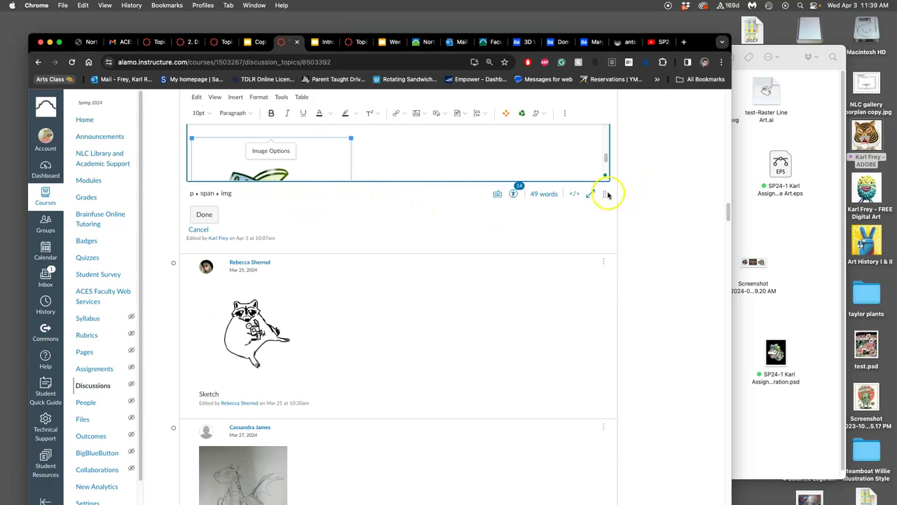
{"action": "left_click_drag", "start_coordinate": [605, 195], "coordinate": [621, 444]}
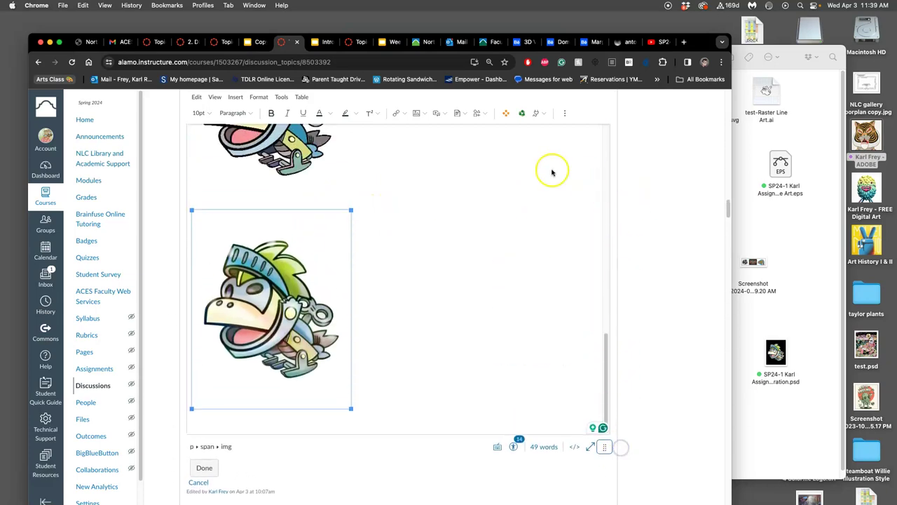
Copy the Local Flat Color (Final Draft) caption and place the cursor beside the new image
{"action": "left_click", "coordinate": [384, 273]}
{"action": "scroll", "coordinate": [388, 248], "scroll_direction": "up", "scroll_amount": 3}
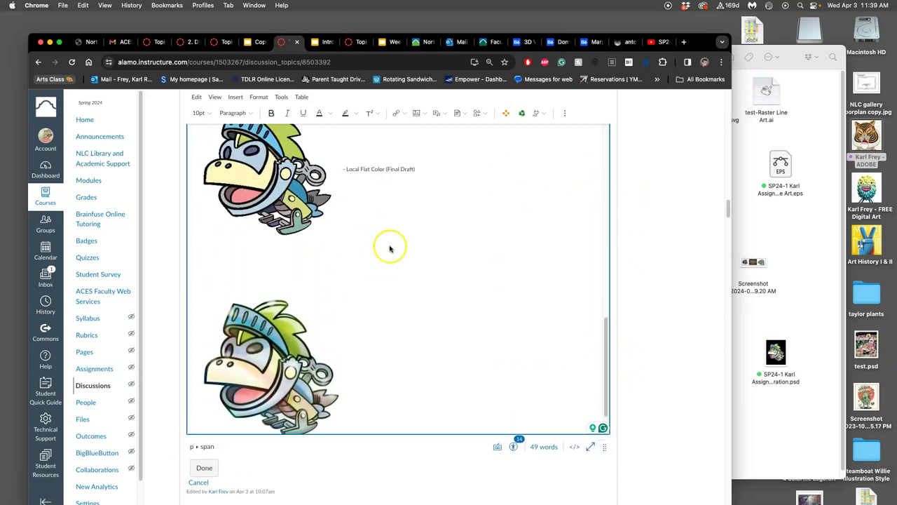
{"action": "left_click_drag", "start_coordinate": [421, 214], "coordinate": [344, 211]}
{"action": "key", "text": "super+c"}
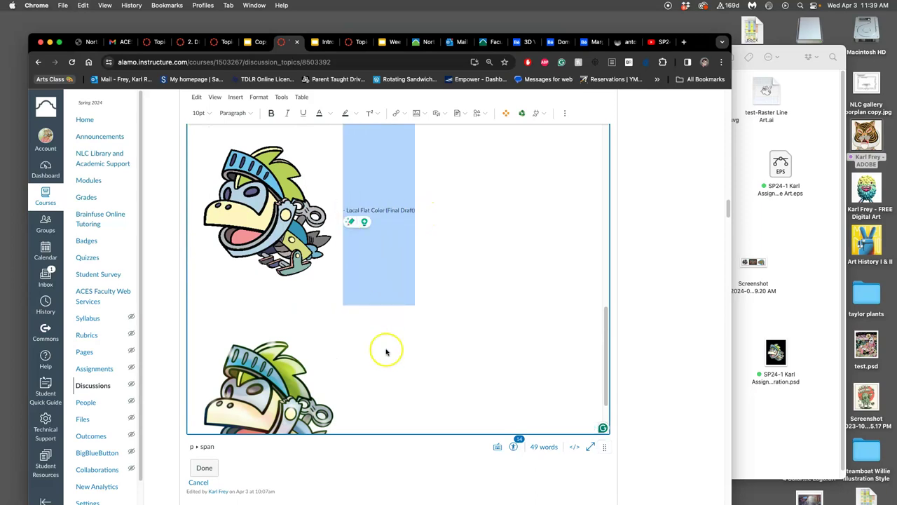
{"action": "scroll", "coordinate": [387, 368], "scroll_direction": "down", "scroll_amount": 2}
{"action": "left_click", "coordinate": [366, 370]}
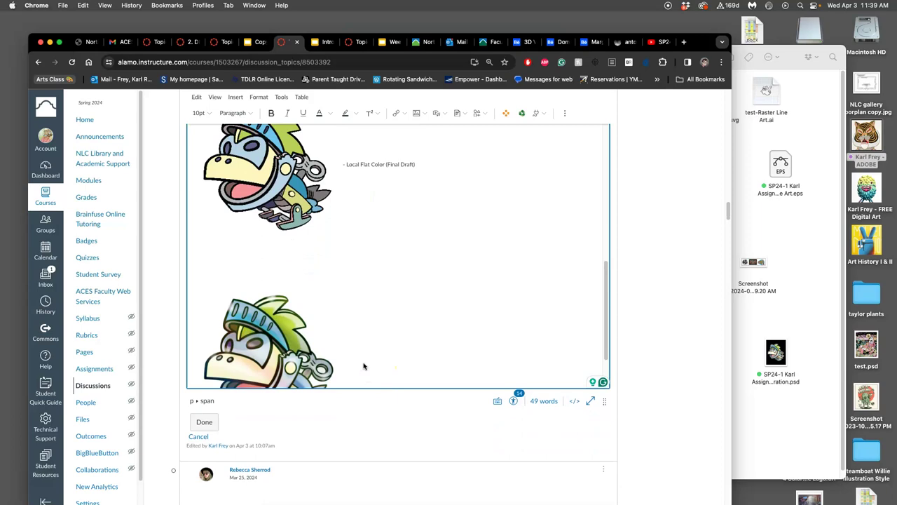
{"action": "scroll", "coordinate": [363, 363], "scroll_direction": "down", "scroll_amount": 8}
{"action": "scroll", "coordinate": [407, 257], "scroll_direction": "up", "scroll_amount": 3}
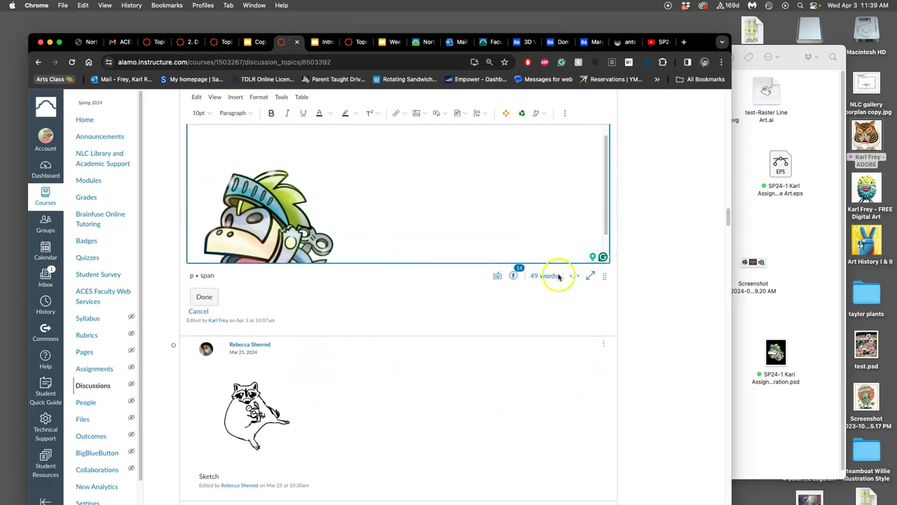
{"action": "left_click_drag", "start_coordinate": [605, 279], "coordinate": [605, 343]}
Paste the caption and change it to 'Final Full Color Spot Illustration SAVED as a .PNG .PSD'
{"action": "key", "text": "super+v"}
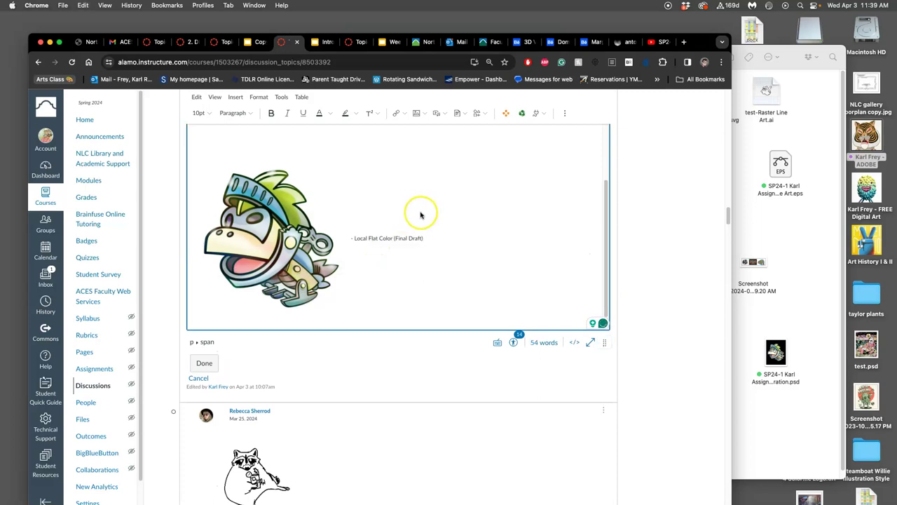
{"action": "left_click_drag", "start_coordinate": [424, 238], "coordinate": [355, 239]}
{"action": "key", "text": "BackSpace"}
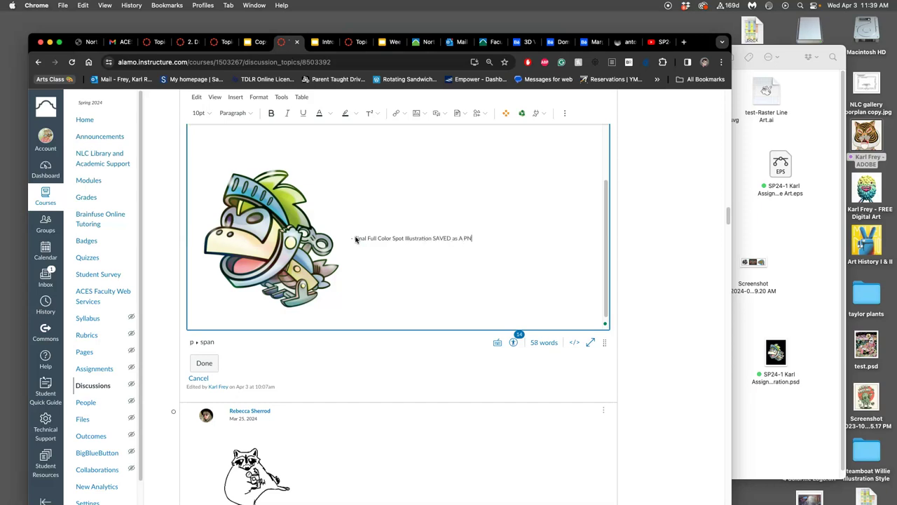
{"action": "left_click", "coordinate": [459, 239]}
{"action": "left_click", "coordinate": [211, 362]}
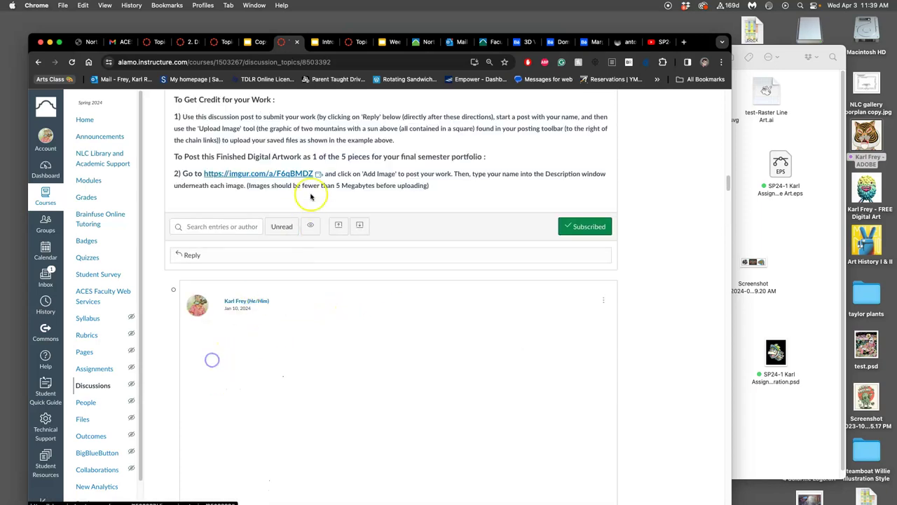
{"action": "scroll", "coordinate": [480, 252], "scroll_direction": "down", "scroll_amount": 5}
{"action": "scroll", "coordinate": [477, 248], "scroll_direction": "up", "scroll_amount": 2}
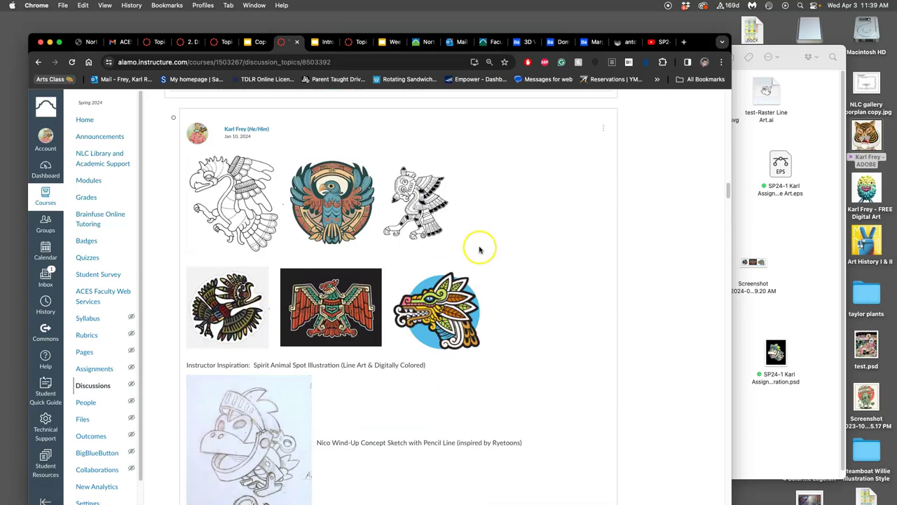
{"action": "scroll", "coordinate": [356, 254], "scroll_direction": "down", "scroll_amount": 4}
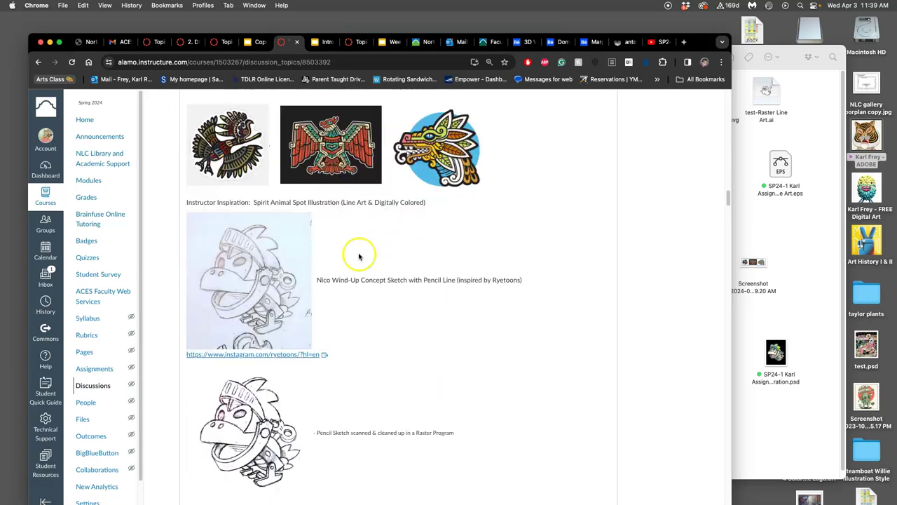
{"action": "scroll", "coordinate": [339, 259], "scroll_direction": "down", "scroll_amount": 8}
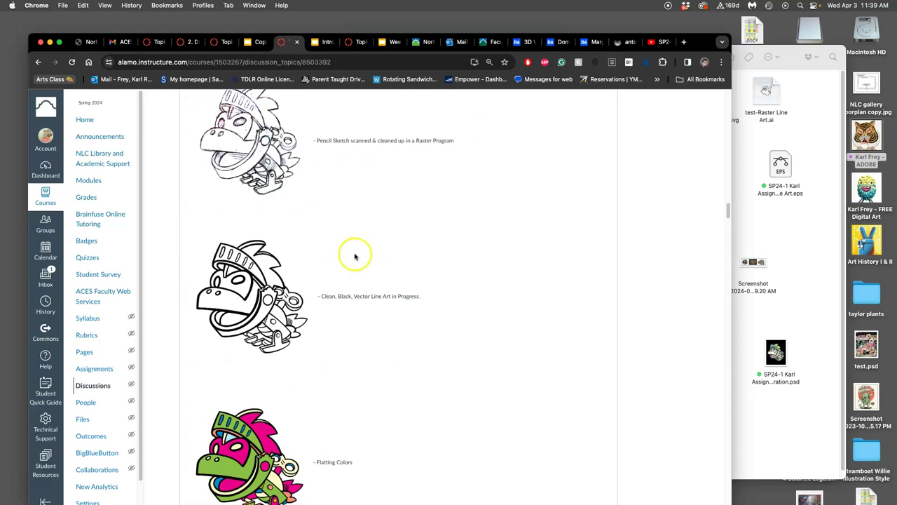
{"action": "scroll", "coordinate": [329, 249], "scroll_direction": "down", "scroll_amount": 5}
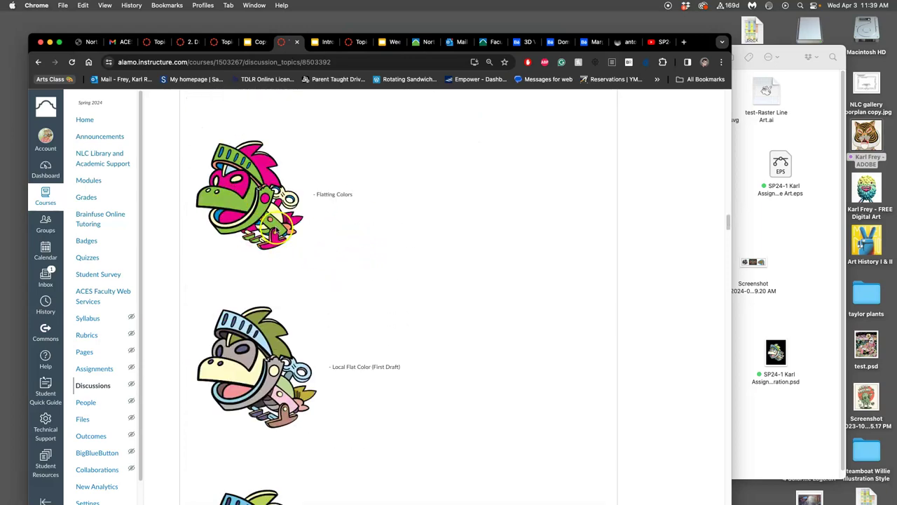
{"action": "scroll", "coordinate": [288, 228], "scroll_direction": "down", "scroll_amount": 3}
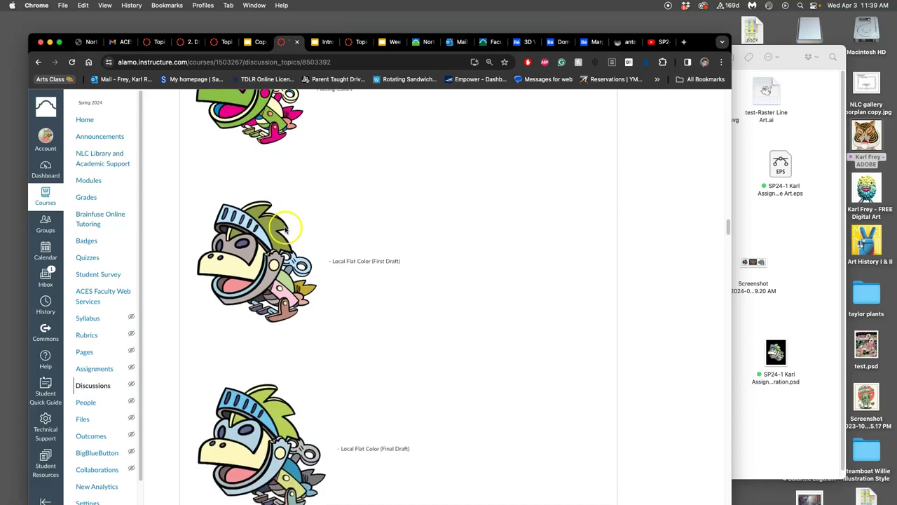
{"action": "scroll", "coordinate": [293, 252], "scroll_direction": "down", "scroll_amount": 1}
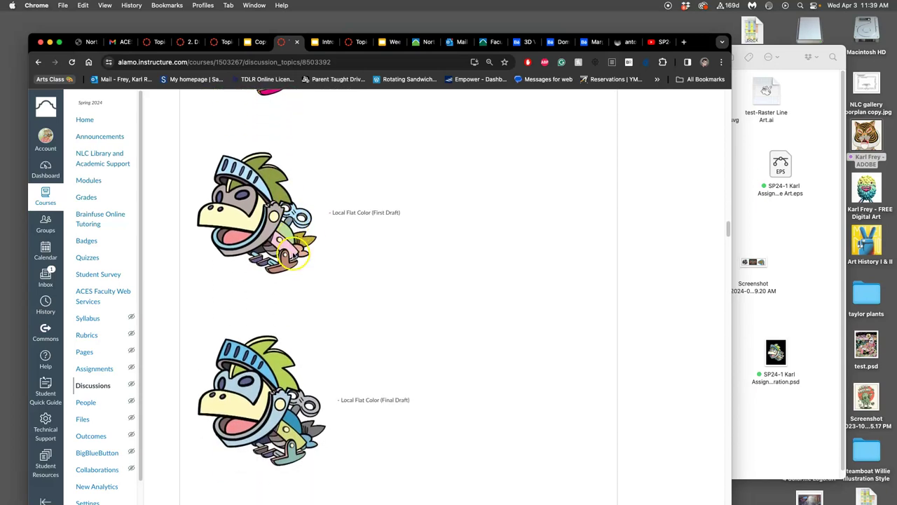
{"action": "scroll", "coordinate": [293, 242], "scroll_direction": "down", "scroll_amount": 2}
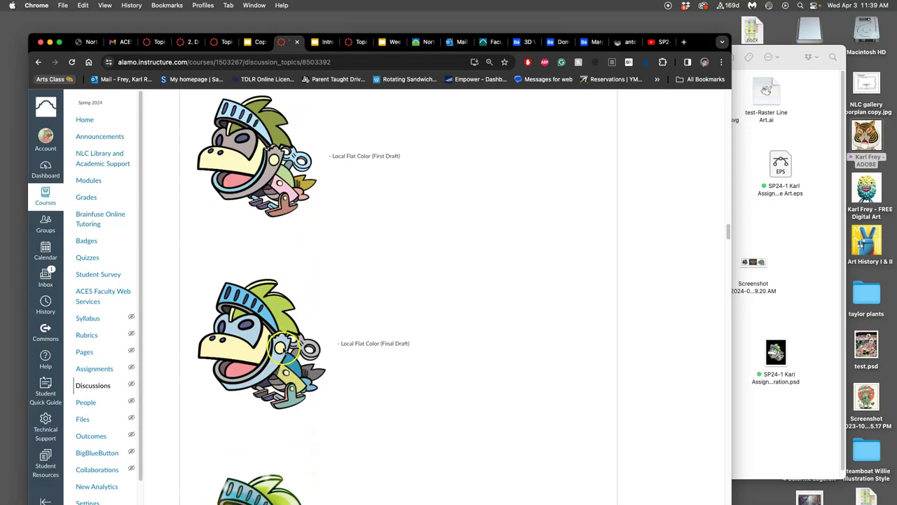
{"action": "scroll", "coordinate": [281, 350], "scroll_direction": "down", "scroll_amount": 6}
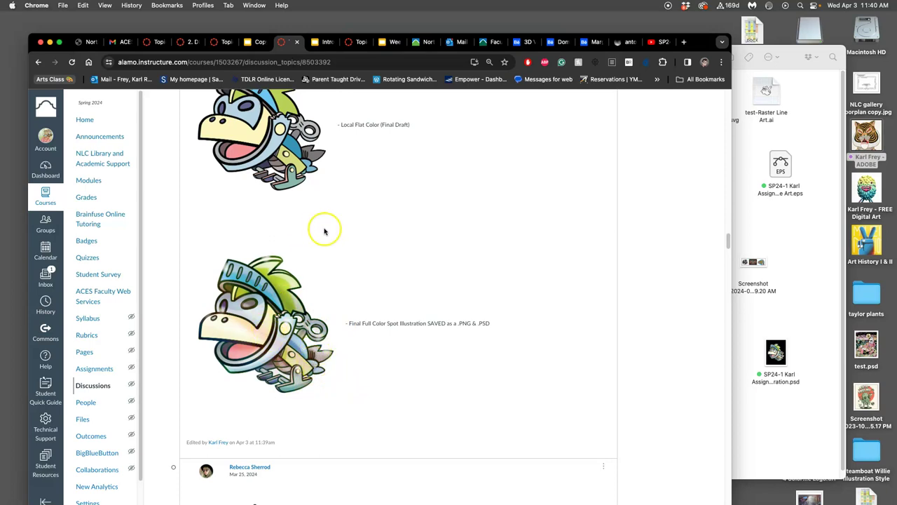
Go from the course Home page to the Links page, which opens the Redbubble shop
{"action": "scroll", "coordinate": [497, 219], "scroll_direction": "up", "scroll_amount": 20}
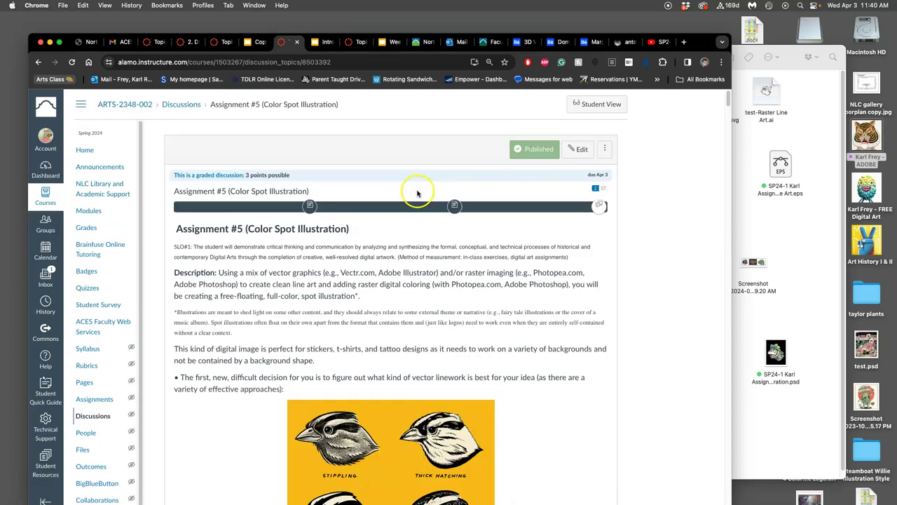
{"action": "left_click", "coordinate": [86, 150]}
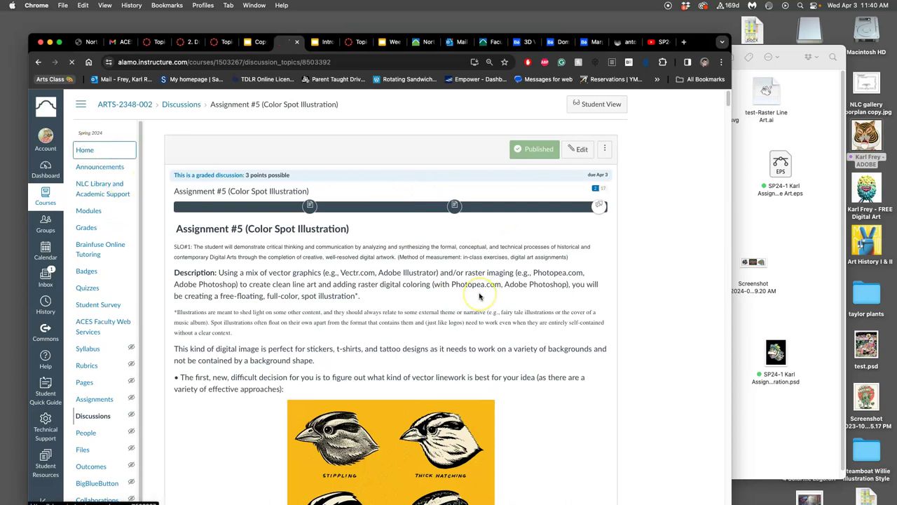
{"action": "scroll", "coordinate": [387, 329], "scroll_direction": "down", "scroll_amount": 1}
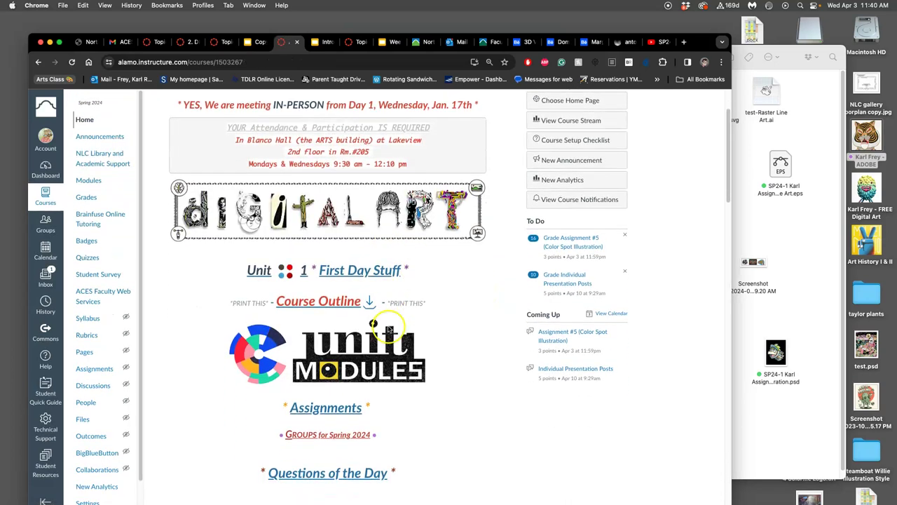
{"action": "scroll", "coordinate": [370, 386], "scroll_direction": "down", "scroll_amount": 5}
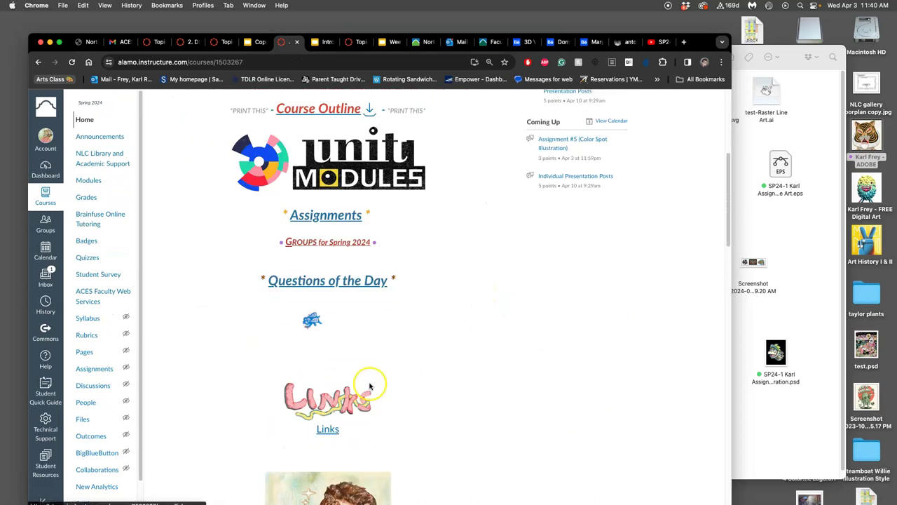
{"action": "scroll", "coordinate": [370, 386], "scroll_direction": "down", "scroll_amount": 3}
{"action": "left_click", "coordinate": [326, 319]}
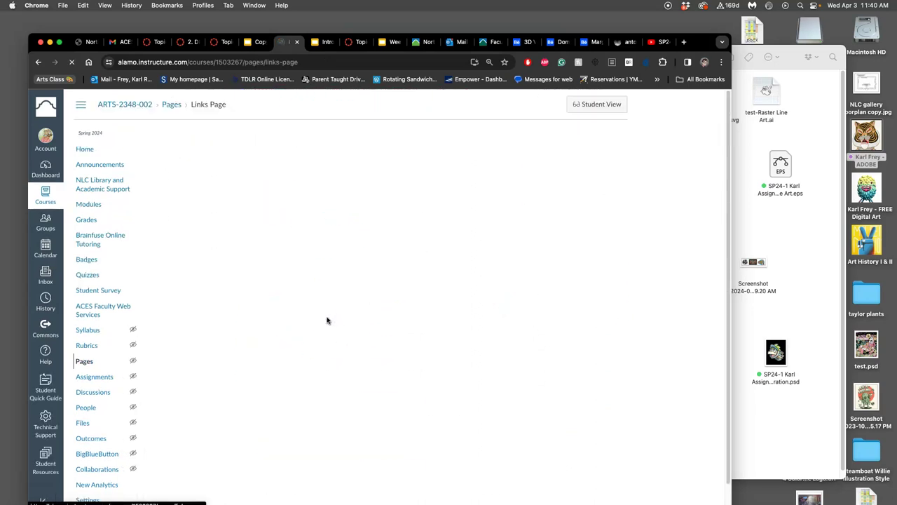
{"action": "scroll", "coordinate": [393, 320], "scroll_direction": "down", "scroll_amount": 8}
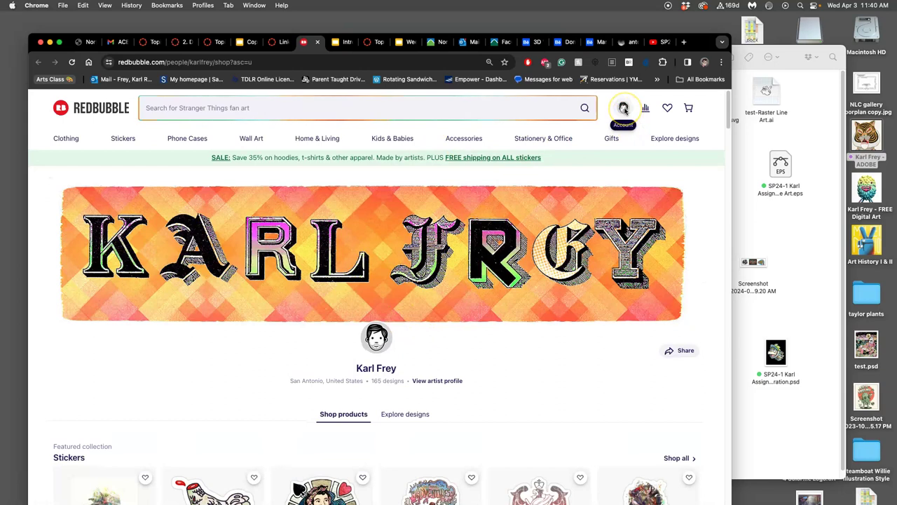
Choose Add New Work from the Redbubble account menu and bring the Assignment #5 folder forward
{"action": "left_click", "coordinate": [623, 109]}
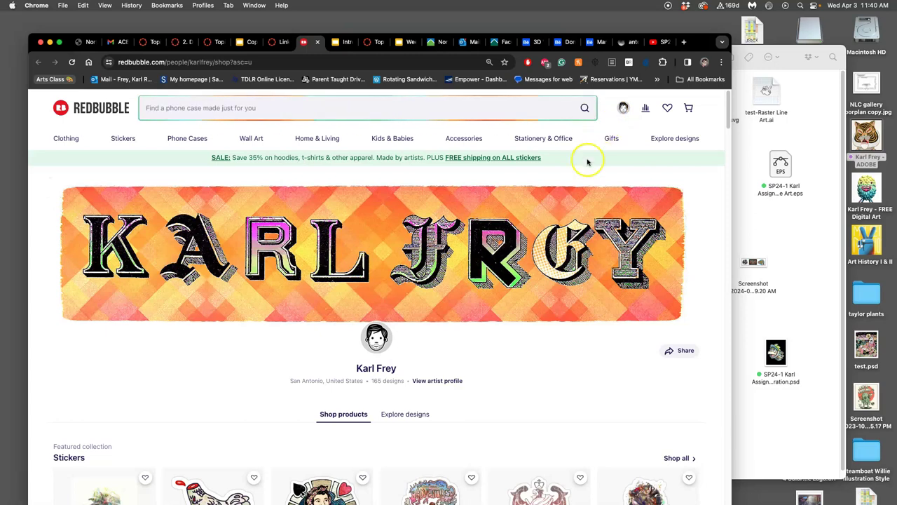
{"action": "scroll", "coordinate": [560, 238], "scroll_direction": "down", "scroll_amount": 5}
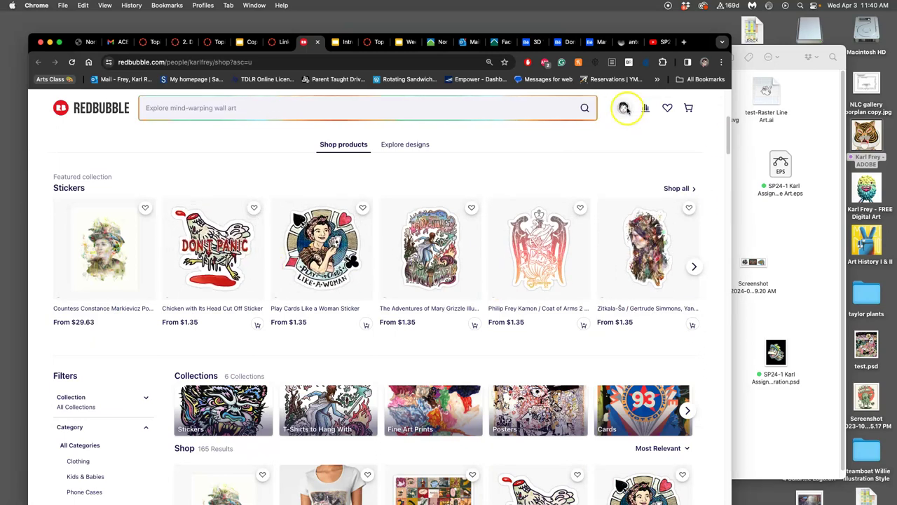
{"action": "left_click", "coordinate": [623, 107]}
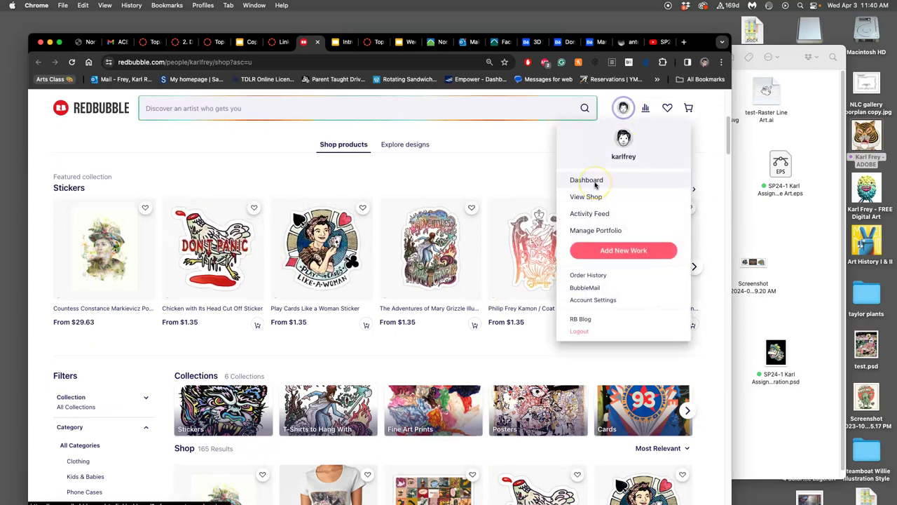
{"action": "left_click", "coordinate": [606, 251]}
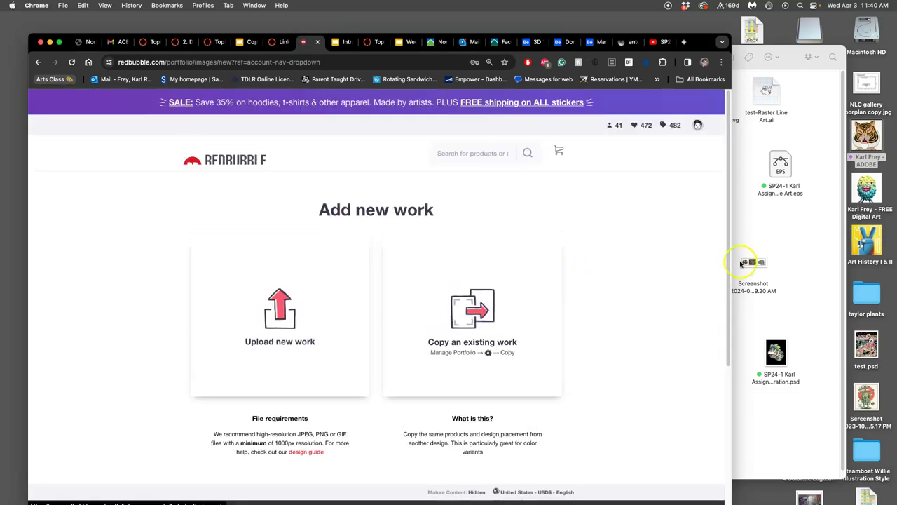
{"action": "left_click", "coordinate": [797, 236]}
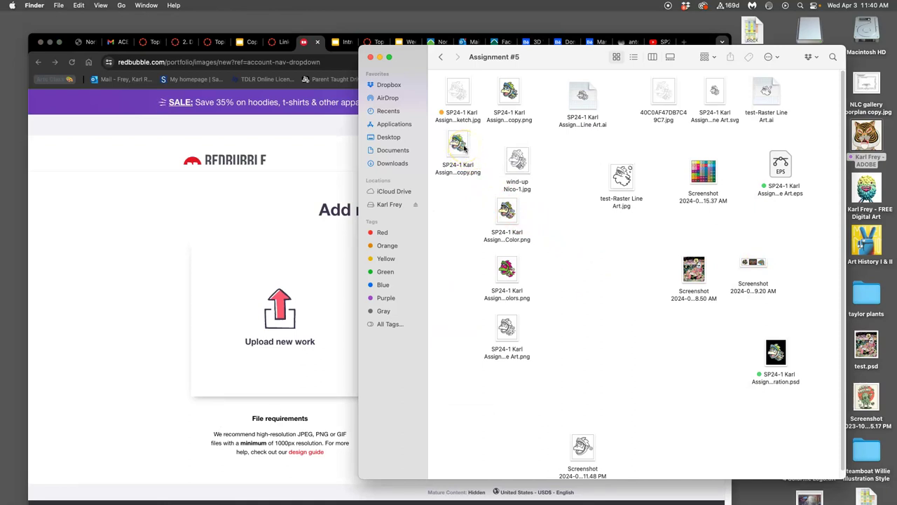
Drag the final full-colour PNG into Redbubble's upload area and title the work 'TIK TOK Nico'
{"action": "left_click", "coordinate": [473, 172]}
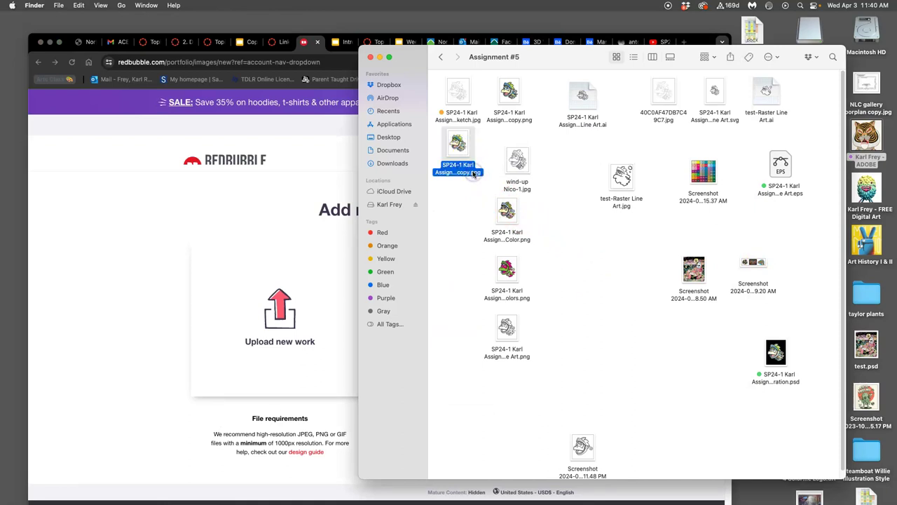
{"action": "left_click", "coordinate": [473, 172]}
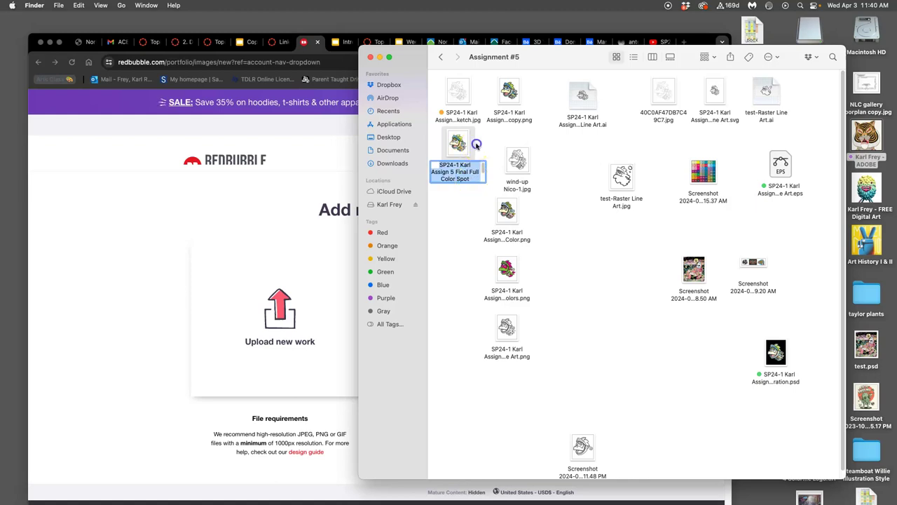
{"action": "left_click_drag", "start_coordinate": [459, 146], "coordinate": [279, 301]}
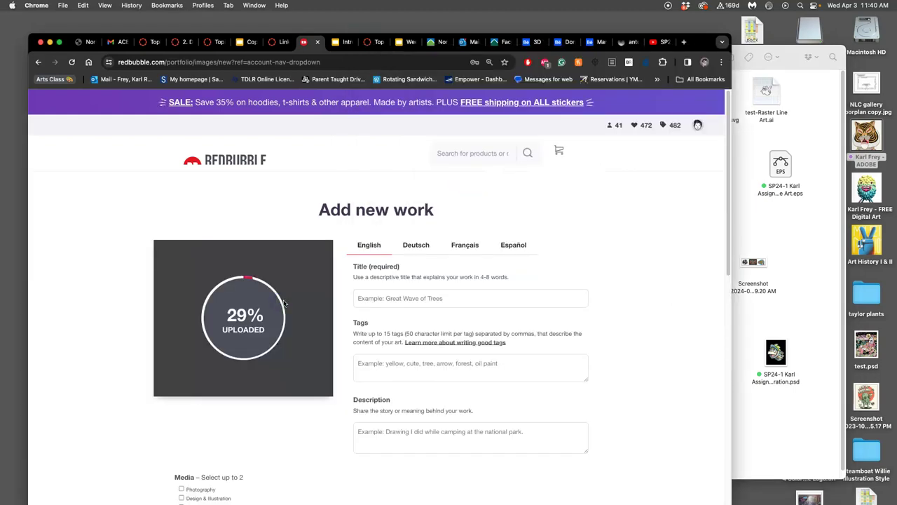
{"action": "left_click", "coordinate": [381, 299]}
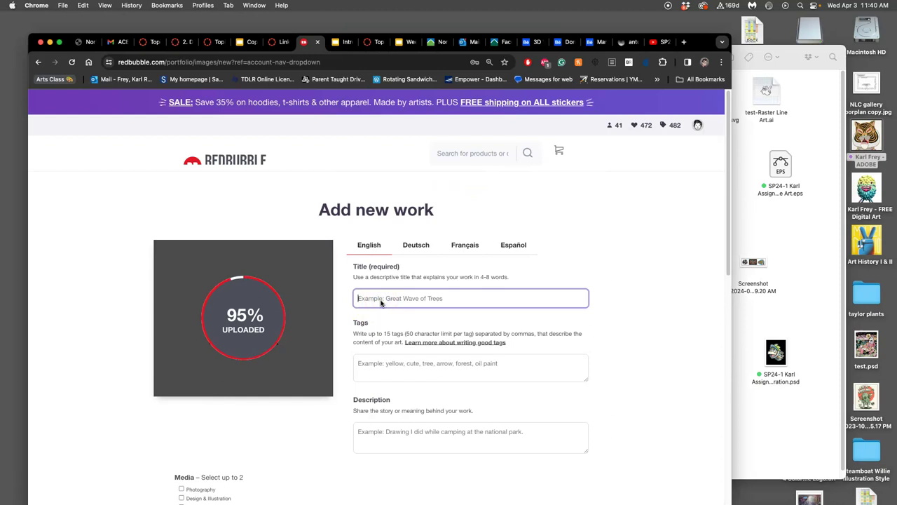
{"action": "type", "text": "TIK TOK Nico"}
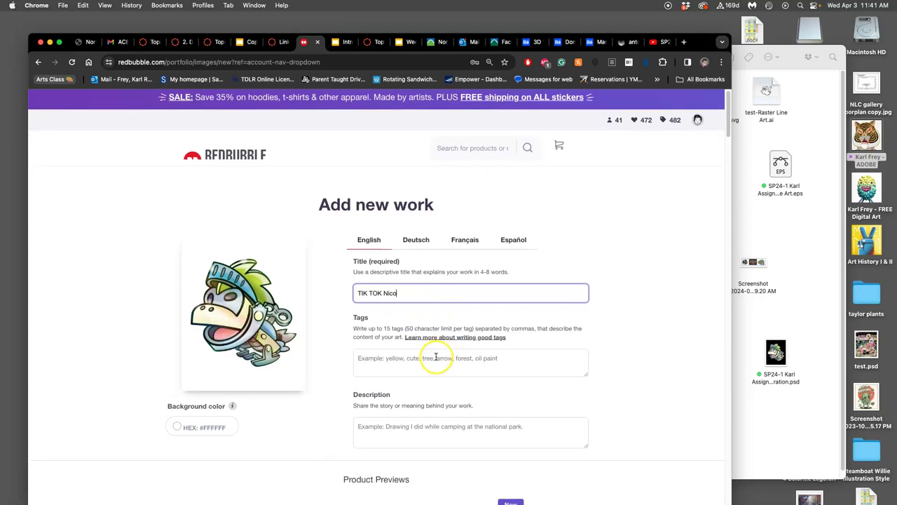
Make the Standard Print Clothing T-shirt royal blue with the design enlarged to 47% and nudged slightly higher
{"action": "scroll", "coordinate": [433, 358], "scroll_direction": "down", "scroll_amount": 5}
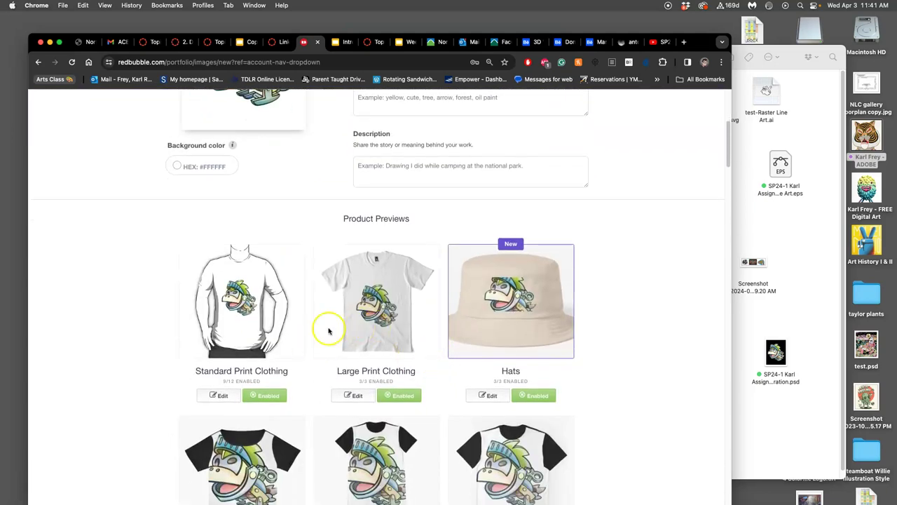
{"action": "left_click", "coordinate": [218, 394]}
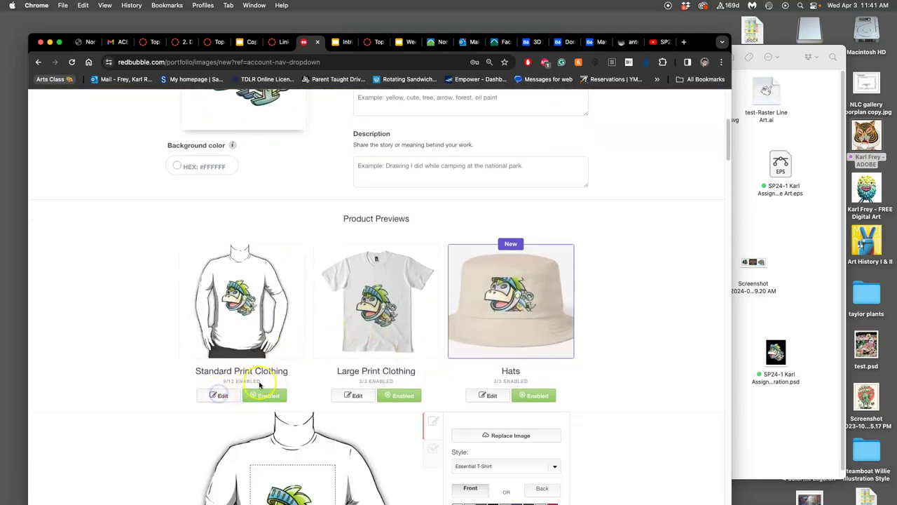
{"action": "left_click", "coordinate": [219, 395]}
{"action": "scroll", "coordinate": [315, 354], "scroll_direction": "down", "scroll_amount": 1}
{"action": "scroll", "coordinate": [316, 354], "scroll_direction": "down", "scroll_amount": 3}
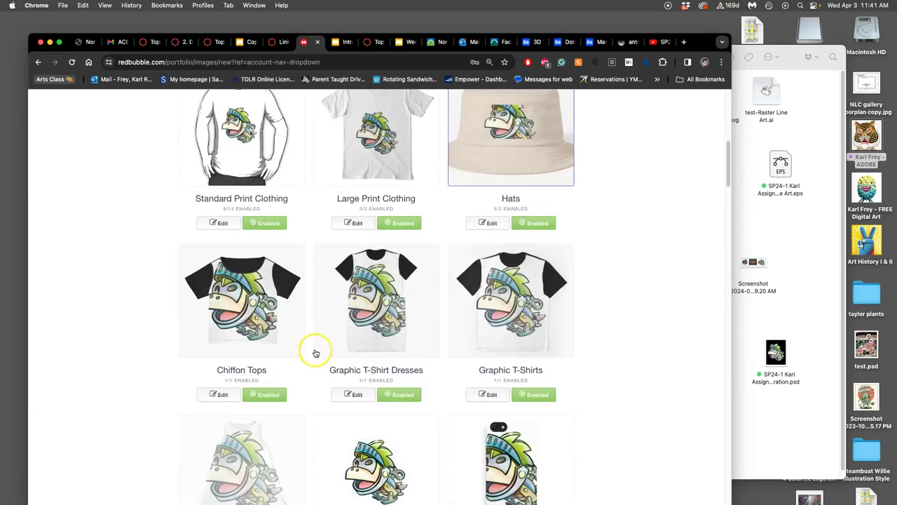
{"action": "left_click", "coordinate": [225, 224]}
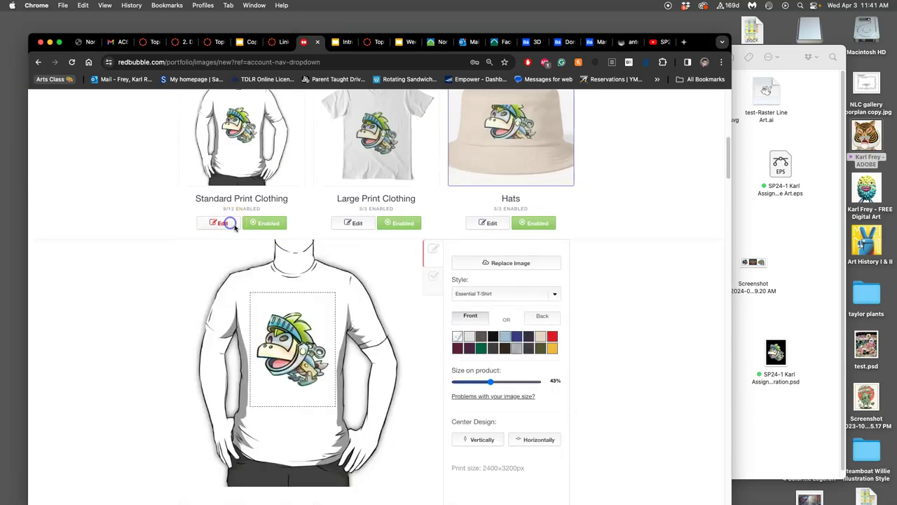
{"action": "left_click", "coordinate": [517, 337]}
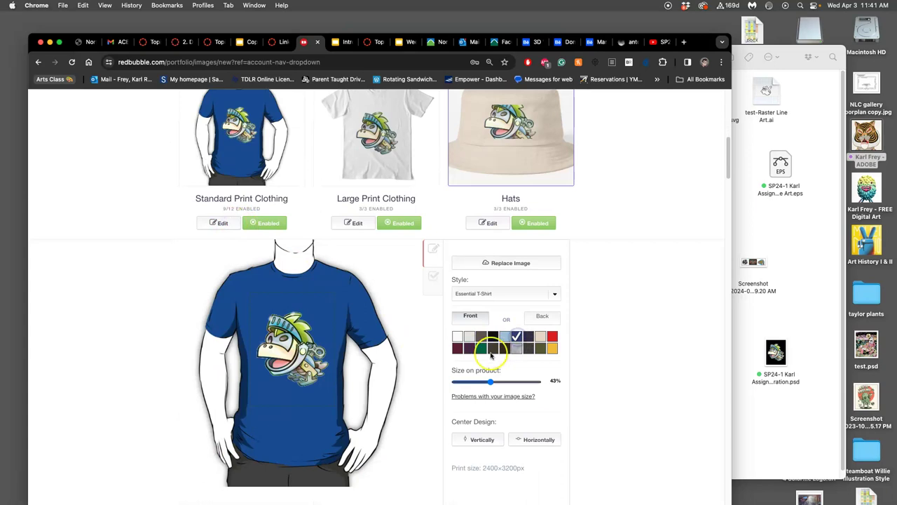
{"action": "left_click_drag", "start_coordinate": [491, 381], "coordinate": [495, 381]}
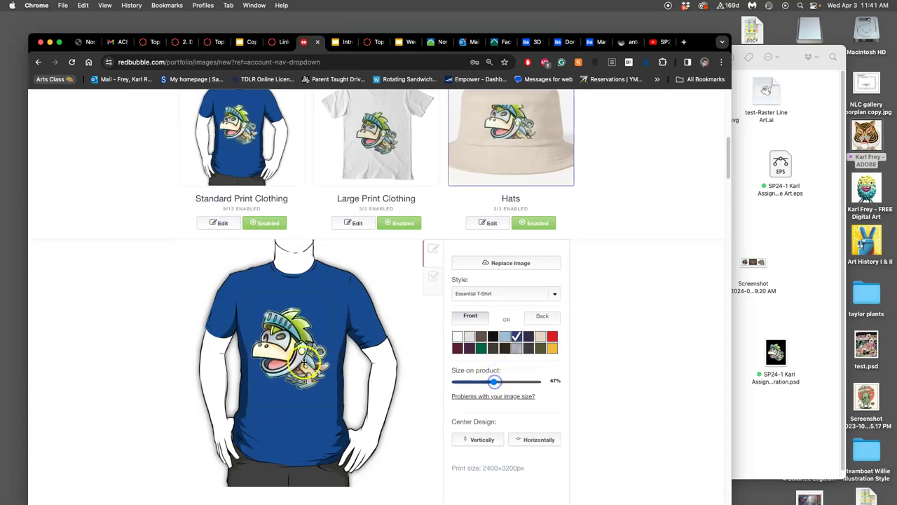
{"action": "left_click_drag", "start_coordinate": [309, 360], "coordinate": [307, 352]}
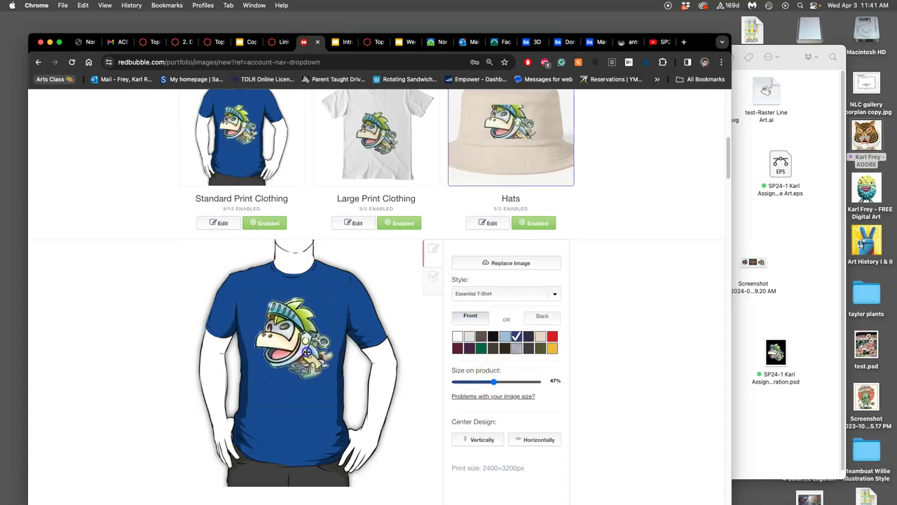
Try green, red and light blue shirt colours before returning to royal blue
{"action": "left_click", "coordinate": [481, 349]}
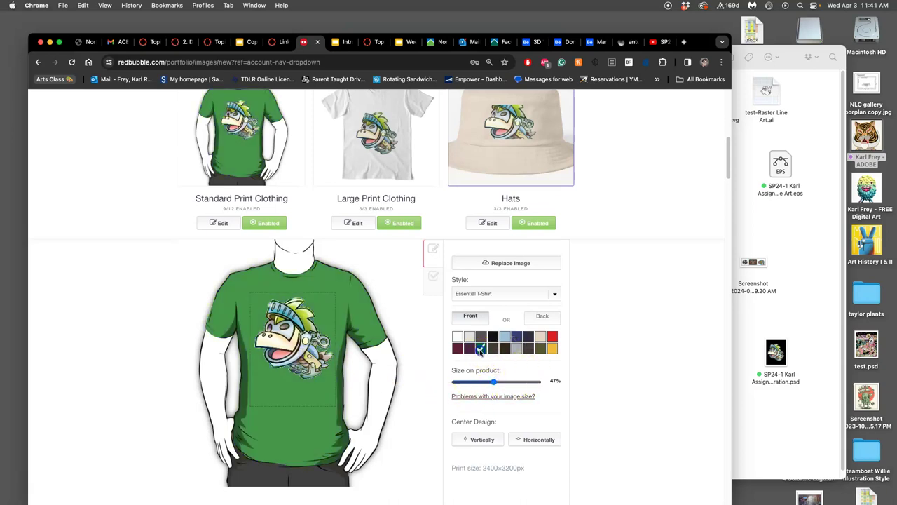
{"action": "left_click", "coordinate": [552, 337]}
{"action": "scroll", "coordinate": [281, 290], "scroll_direction": "up", "scroll_amount": 2}
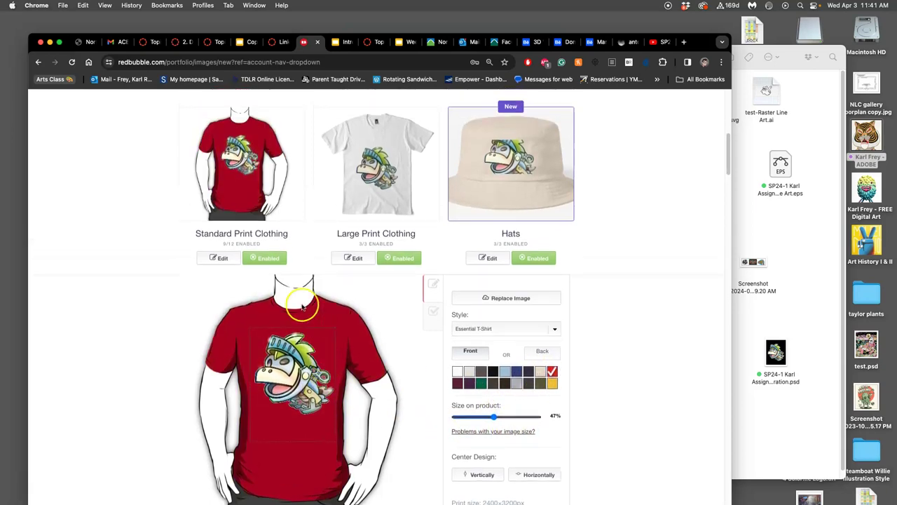
{"action": "left_click", "coordinate": [506, 373]}
{"action": "left_click", "coordinate": [516, 371]}
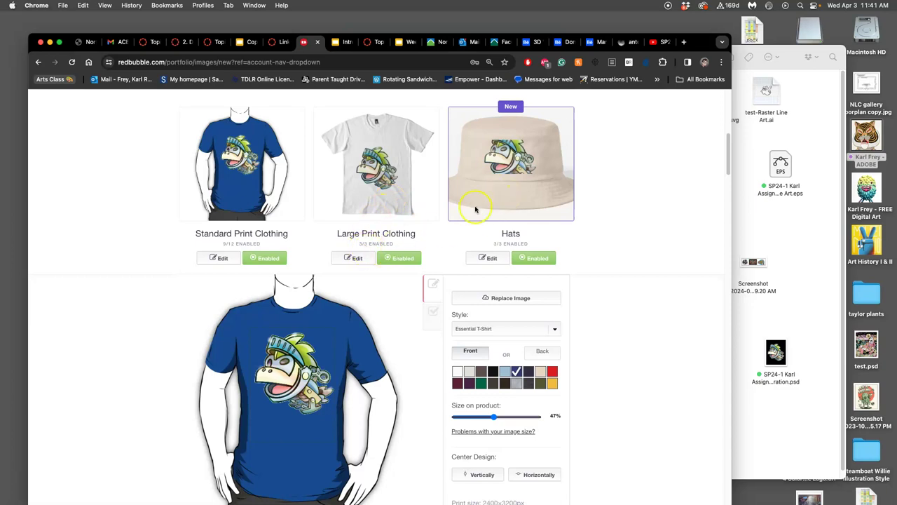
Disable Large Print Clothing, Hats and Graphic T-Shirts, then make the shirt navy
{"action": "left_click", "coordinate": [410, 257]}
{"action": "left_click", "coordinate": [533, 258]}
{"action": "scroll", "coordinate": [631, 337], "scroll_direction": "down", "scroll_amount": 3}
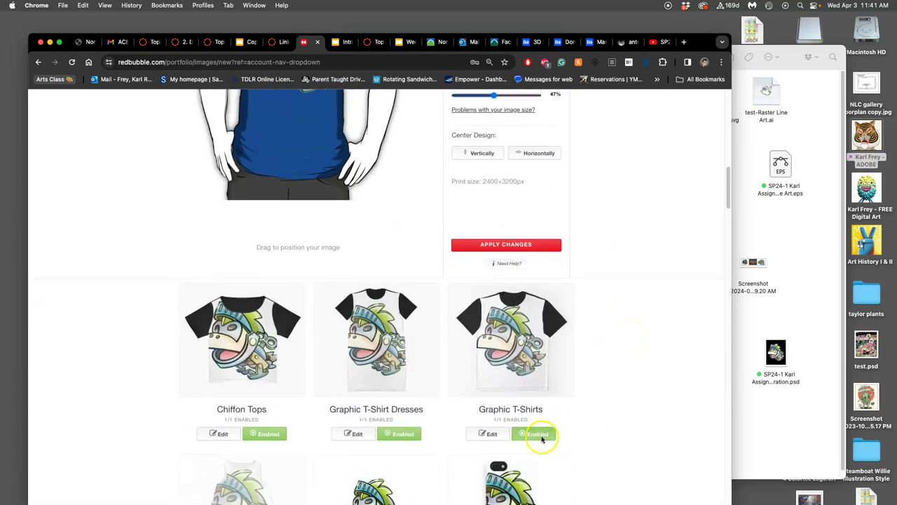
{"action": "left_click", "coordinate": [540, 437]}
{"action": "scroll", "coordinate": [589, 277], "scroll_direction": "up", "scroll_amount": 1}
{"action": "scroll", "coordinate": [589, 277], "scroll_direction": "up", "scroll_amount": 3}
{"action": "left_click", "coordinate": [529, 247]}
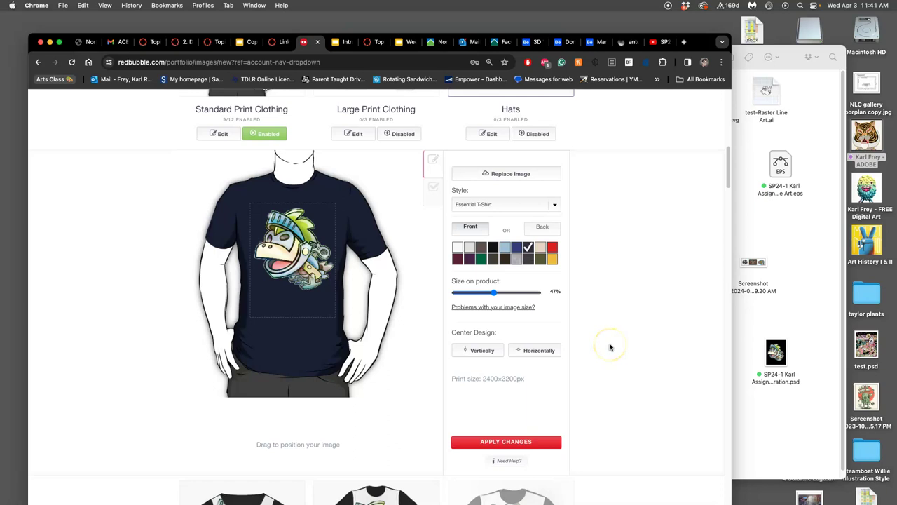
Disable Chiffon Tops, Graphic T-Shirt Dresses, Phone Cases & Skins, and Pillows & Totes
{"action": "scroll", "coordinate": [603, 336], "scroll_direction": "down", "scroll_amount": 6}
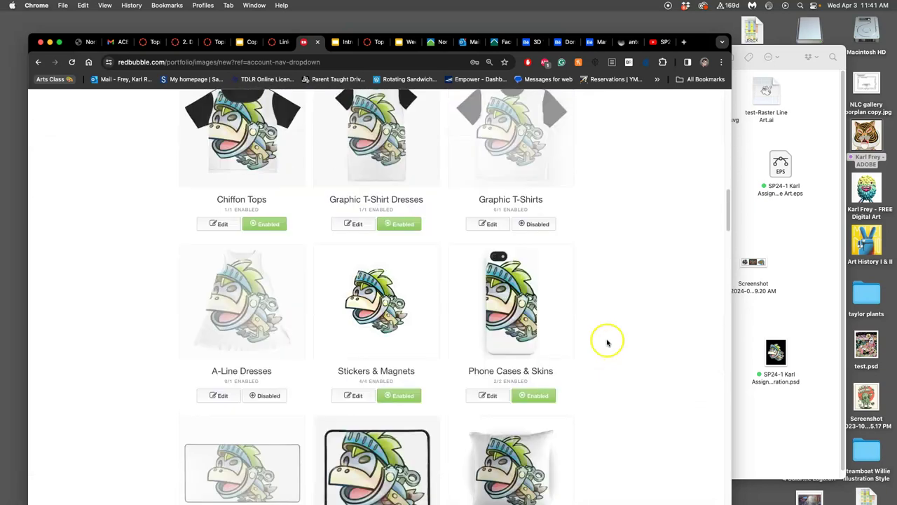
{"action": "left_click", "coordinate": [403, 223]}
{"action": "left_click", "coordinate": [267, 224]}
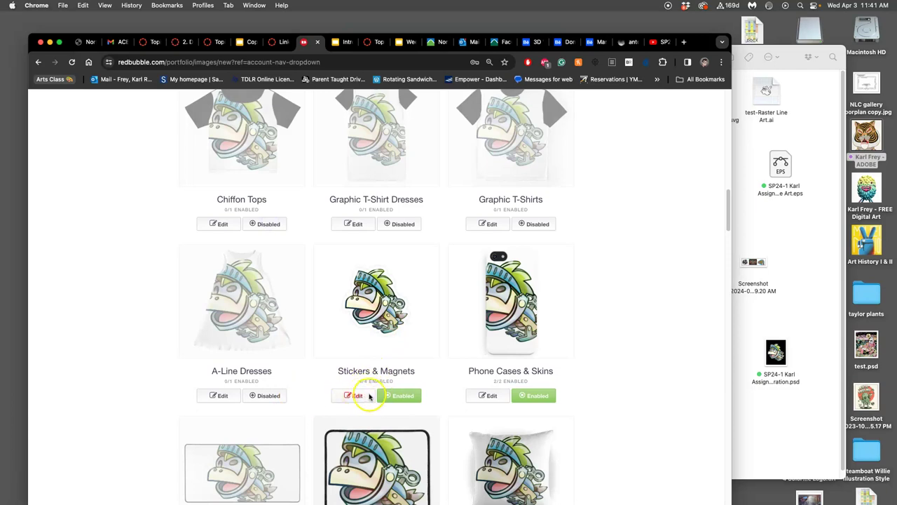
{"action": "left_click", "coordinate": [531, 395]}
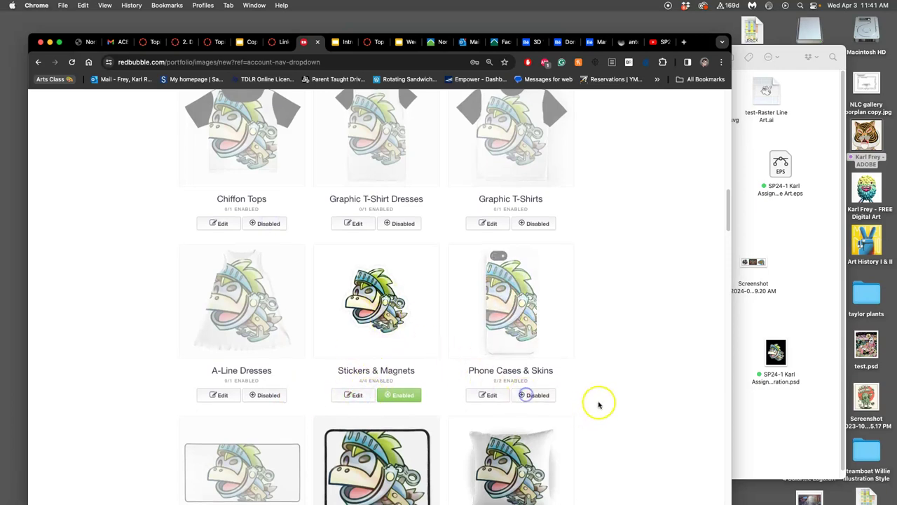
{"action": "scroll", "coordinate": [600, 404], "scroll_direction": "down", "scroll_amount": 3}
{"action": "scroll", "coordinate": [600, 405], "scroll_direction": "down", "scroll_amount": 6}
{"action": "scroll", "coordinate": [595, 403], "scroll_direction": "up", "scroll_amount": 5}
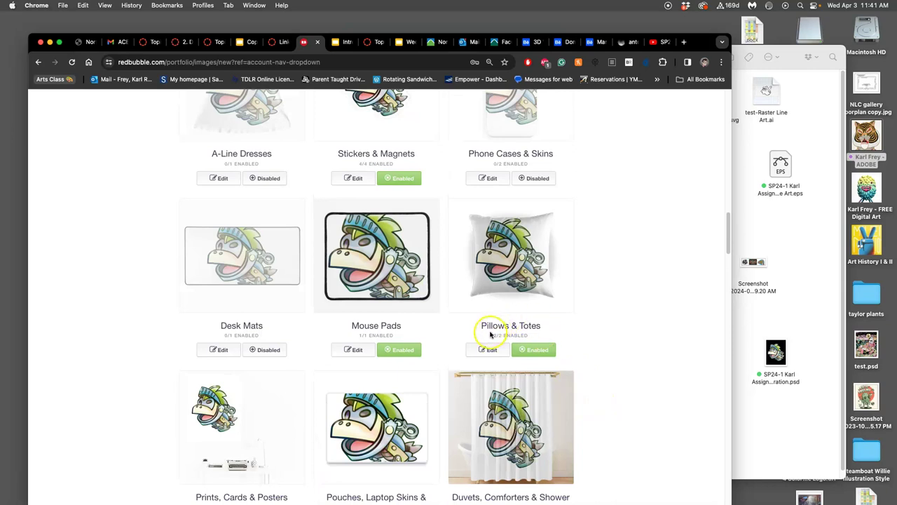
{"action": "left_click", "coordinate": [535, 349]}
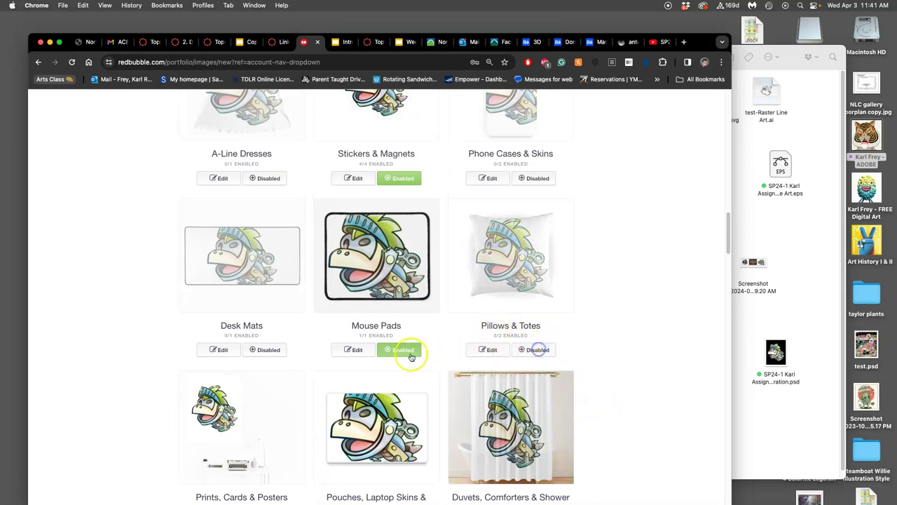
Tile the mouse pad artwork at 6% in a regular grid on a dark blue background and apply
{"action": "left_click", "coordinate": [357, 350]}
{"action": "scroll", "coordinate": [490, 354], "scroll_direction": "down", "scroll_amount": 5}
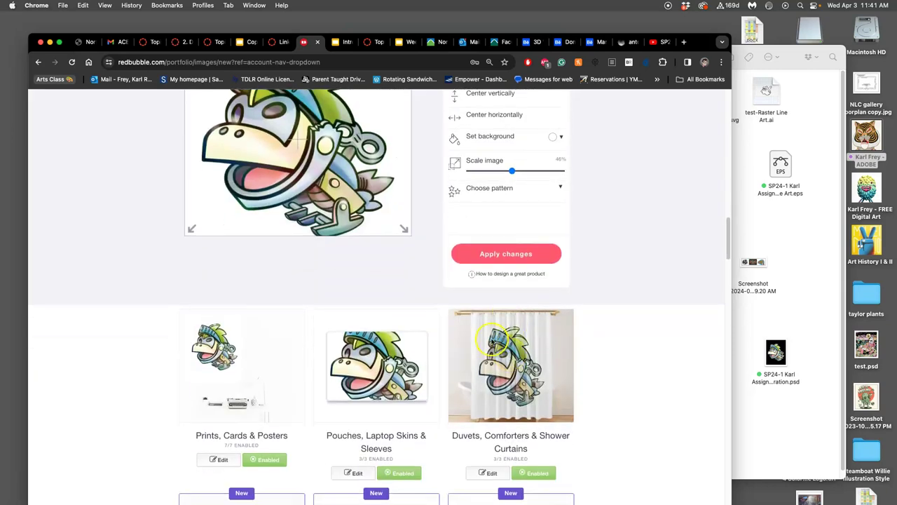
{"action": "scroll", "coordinate": [491, 343], "scroll_direction": "up", "scroll_amount": 2}
{"action": "left_click_drag", "start_coordinate": [512, 299], "coordinate": [475, 303]}
{"action": "left_click", "coordinate": [508, 319]}
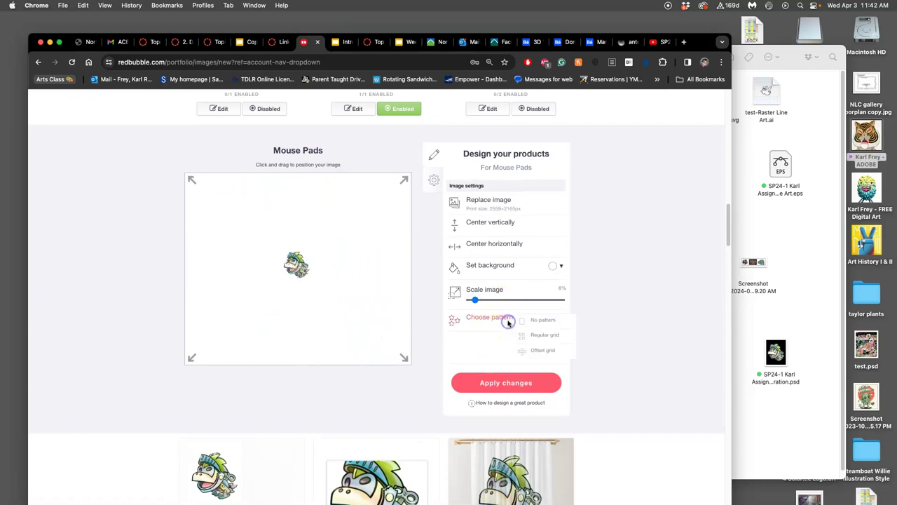
{"action": "left_click", "coordinate": [544, 336]}
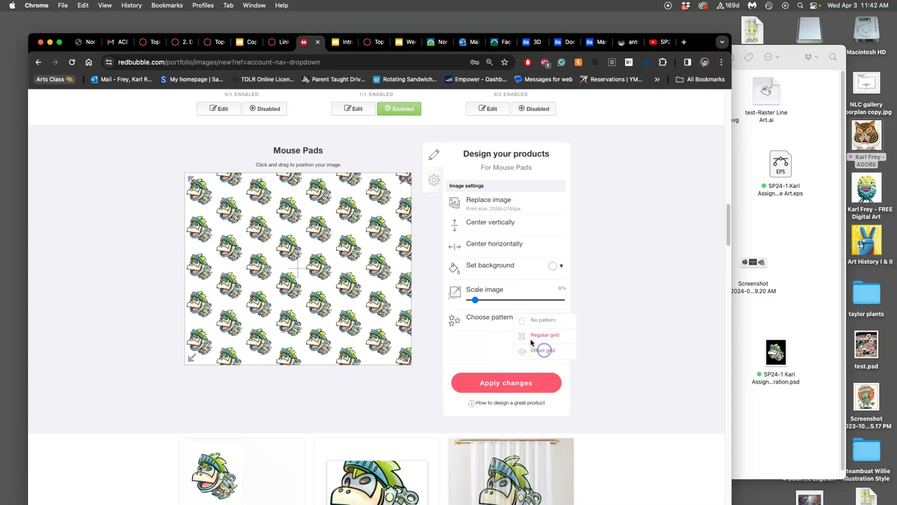
{"action": "left_click", "coordinate": [561, 266]}
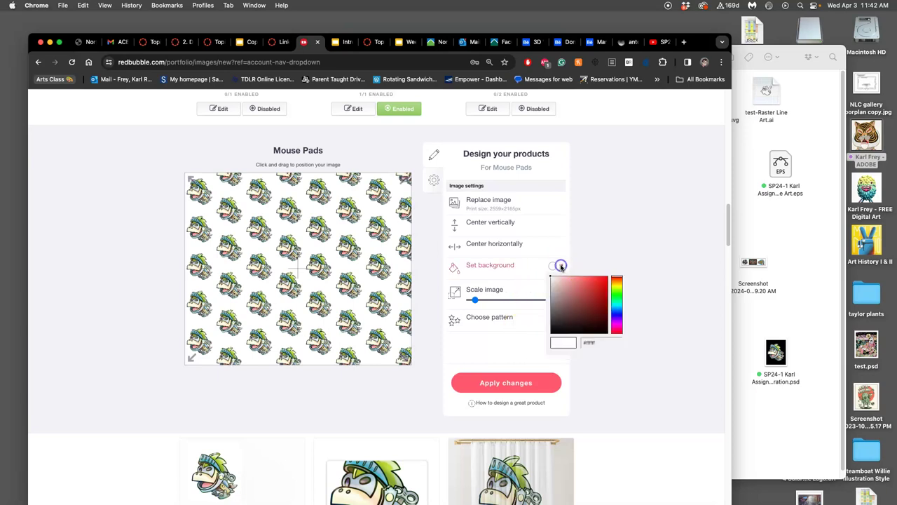
{"action": "left_click", "coordinate": [617, 316]}
{"action": "left_click_drag", "start_coordinate": [594, 306], "coordinate": [588, 310]}
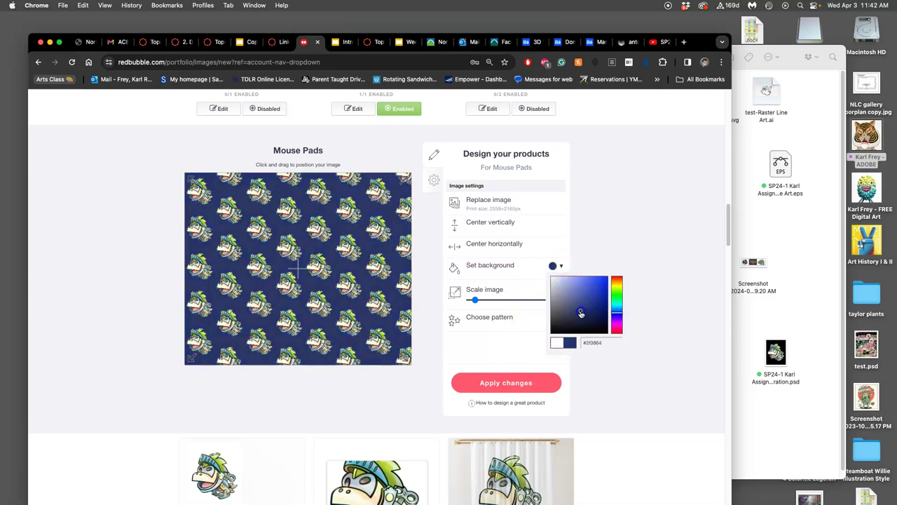
{"action": "left_click", "coordinate": [545, 382]}
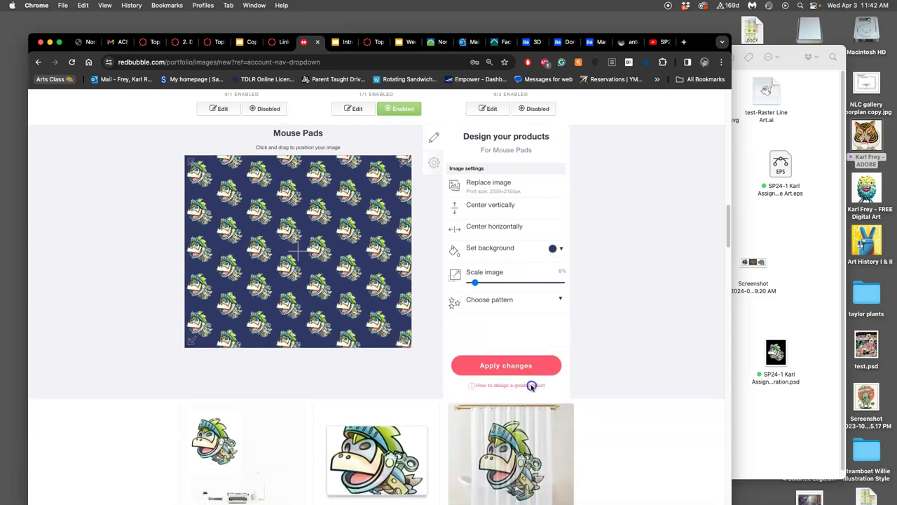
{"action": "scroll", "coordinate": [610, 337], "scroll_direction": "down", "scroll_amount": 5}
Enlarge the cotton tote bag artwork to about 45%, shift it up and right, and apply
{"action": "scroll", "coordinate": [611, 340], "scroll_direction": "up", "scroll_amount": 3}
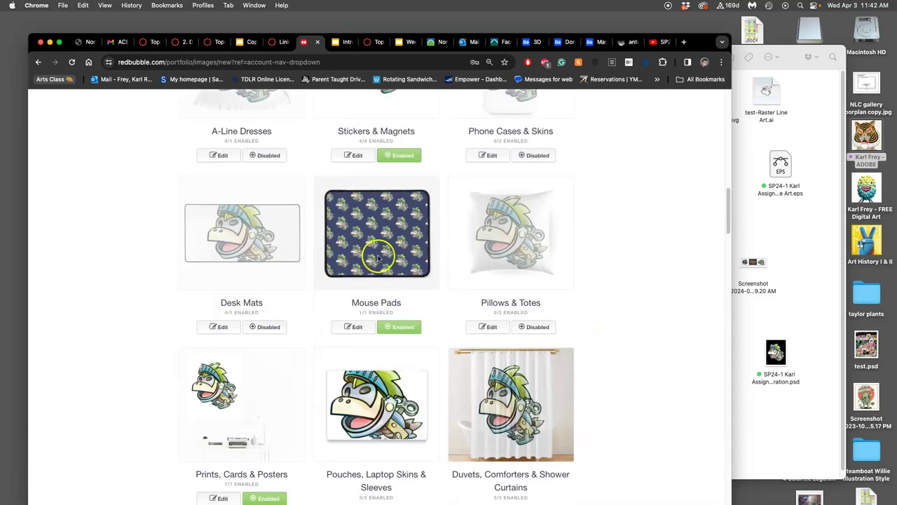
{"action": "scroll", "coordinate": [541, 316], "scroll_direction": "down", "scroll_amount": 1}
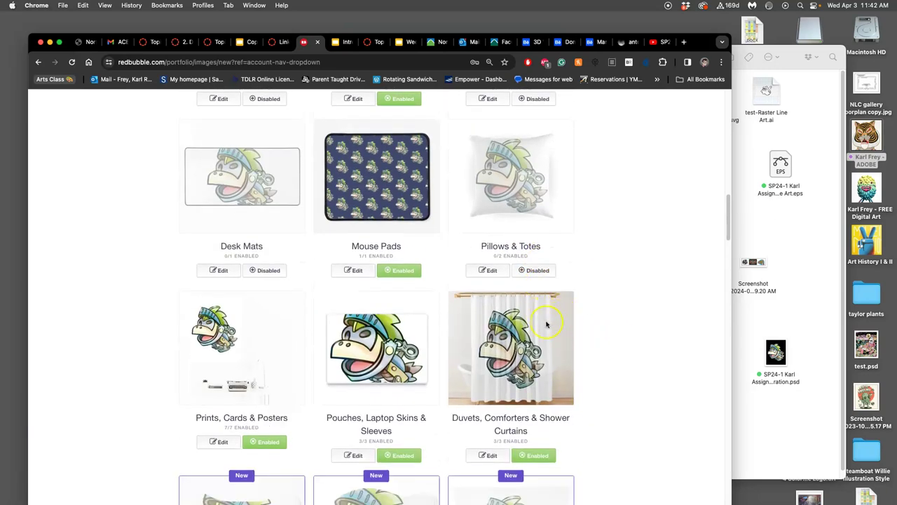
{"action": "scroll", "coordinate": [552, 328], "scroll_direction": "down", "scroll_amount": 7}
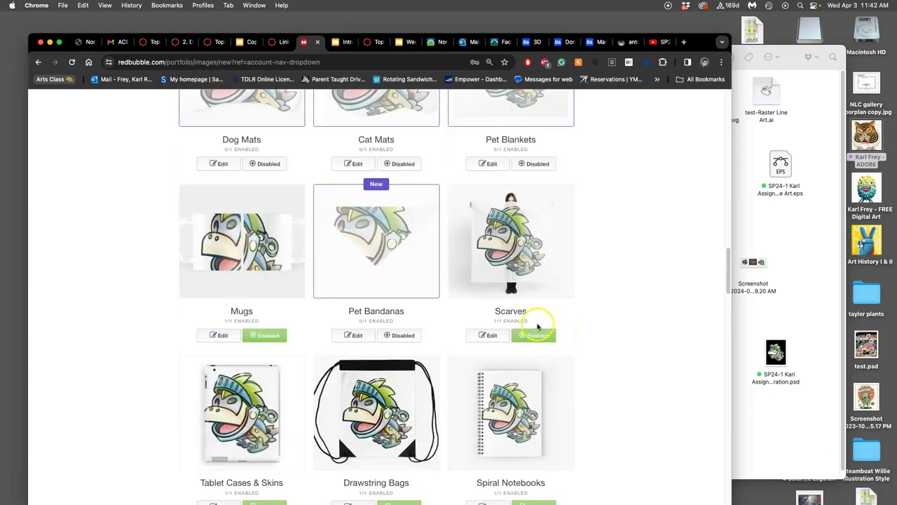
{"action": "scroll", "coordinate": [534, 326], "scroll_direction": "down", "scroll_amount": 4}
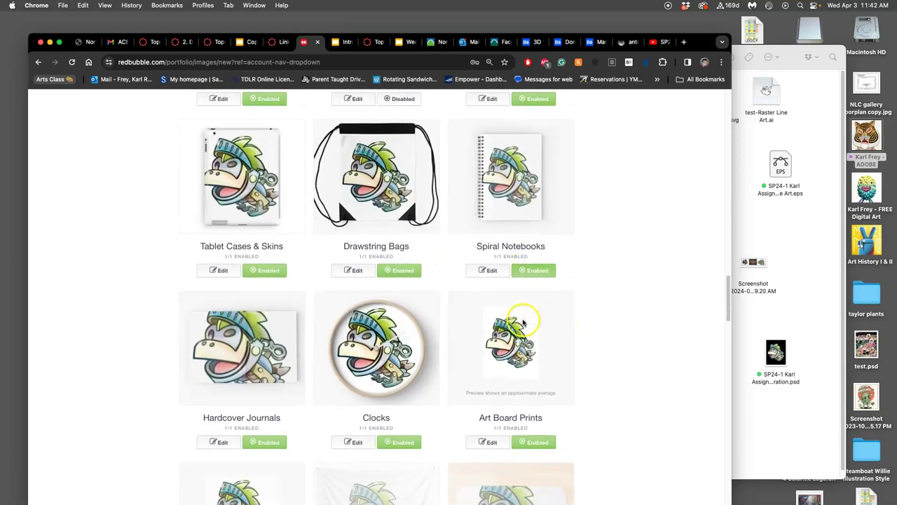
{"action": "scroll", "coordinate": [523, 322], "scroll_direction": "down", "scroll_amount": 8}
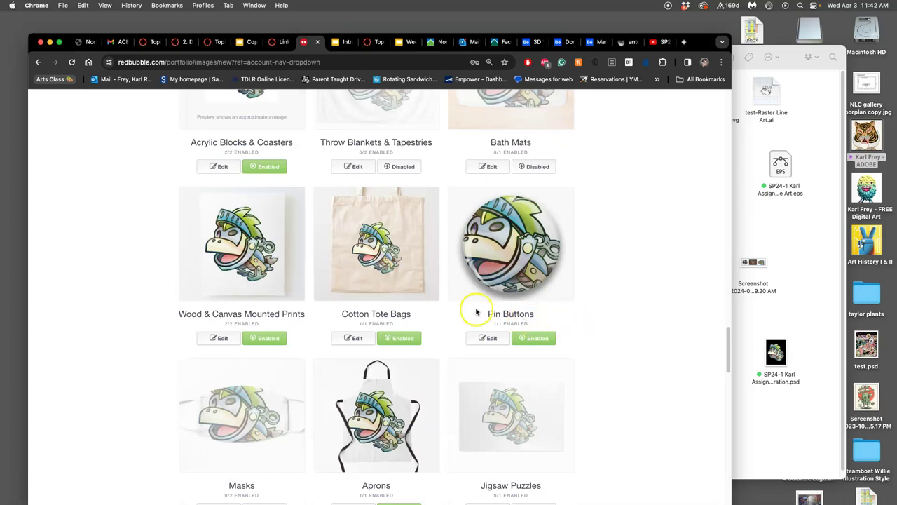
{"action": "left_click", "coordinate": [354, 338]}
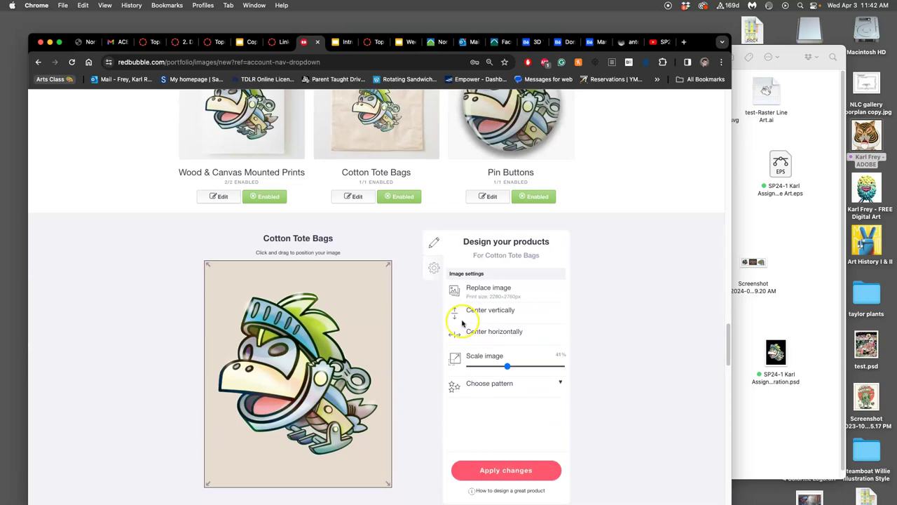
{"action": "left_click_drag", "start_coordinate": [507, 299], "coordinate": [511, 299]}
{"action": "left_click_drag", "start_coordinate": [331, 299], "coordinate": [298, 294]}
{"action": "left_click", "coordinate": [474, 400]}
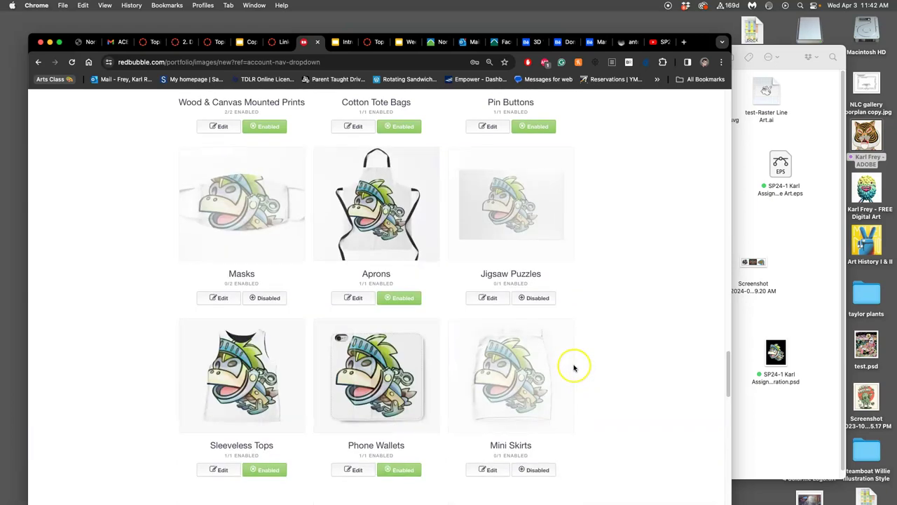
Scroll through the product list to review which products are enabled and disabled
{"action": "scroll", "coordinate": [575, 364], "scroll_direction": "down", "scroll_amount": 2}
{"action": "scroll", "coordinate": [573, 368], "scroll_direction": "down", "scroll_amount": 6}
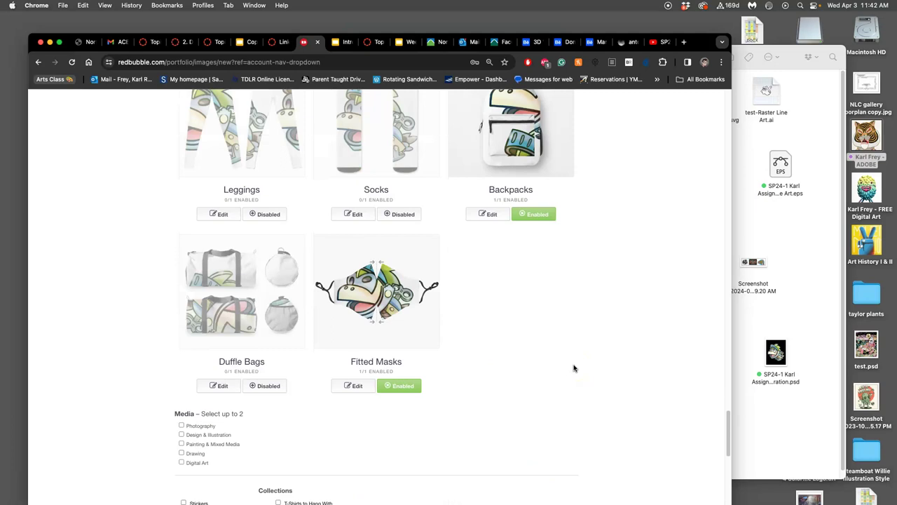
{"action": "scroll", "coordinate": [574, 368], "scroll_direction": "up", "scroll_amount": 7}
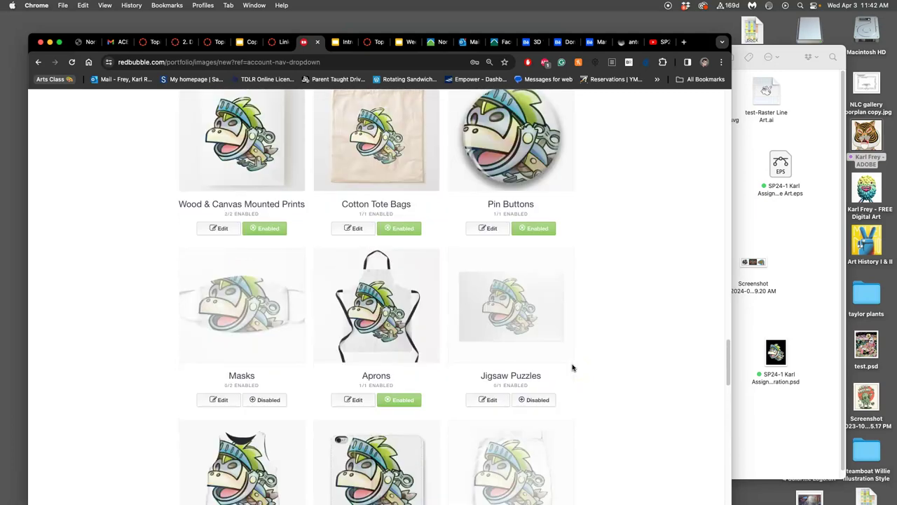
{"action": "scroll", "coordinate": [572, 367], "scroll_direction": "up", "scroll_amount": 2}
{"action": "scroll", "coordinate": [572, 367], "scroll_direction": "up", "scroll_amount": 1}
{"action": "scroll", "coordinate": [572, 366], "scroll_direction": "up", "scroll_amount": 3}
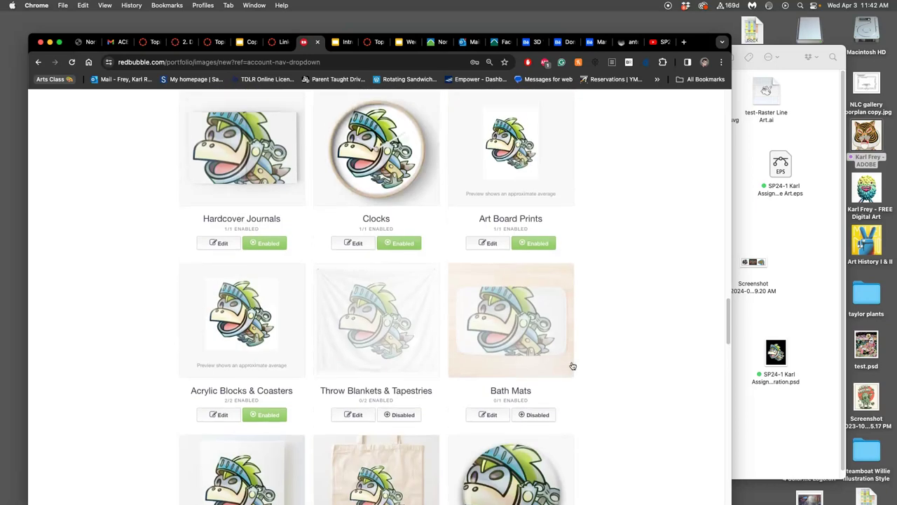
{"action": "scroll", "coordinate": [572, 365], "scroll_direction": "down", "scroll_amount": 15}
{"action": "scroll", "coordinate": [573, 366], "scroll_direction": "up", "scroll_amount": 3}
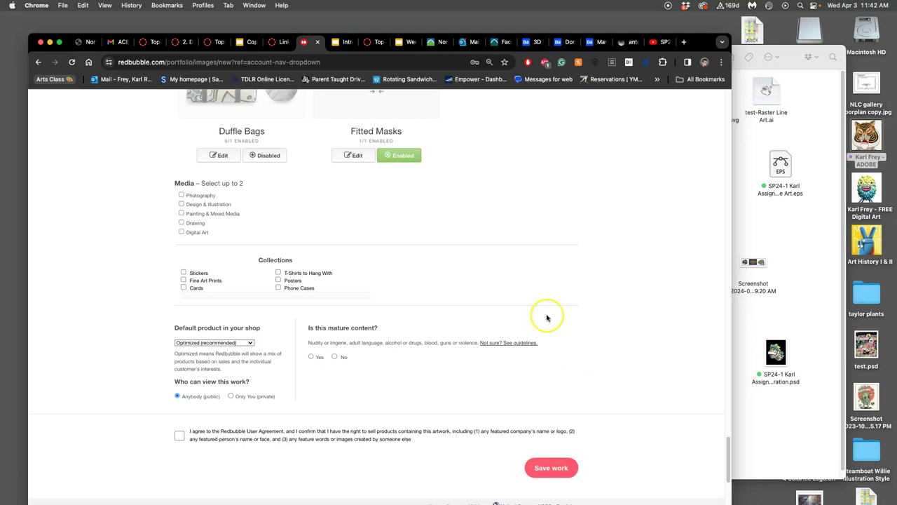
Make the work visible to Only You, tag it Digital Art, mark it not mature, accept the agreement, and save
{"action": "left_click", "coordinate": [232, 396]}
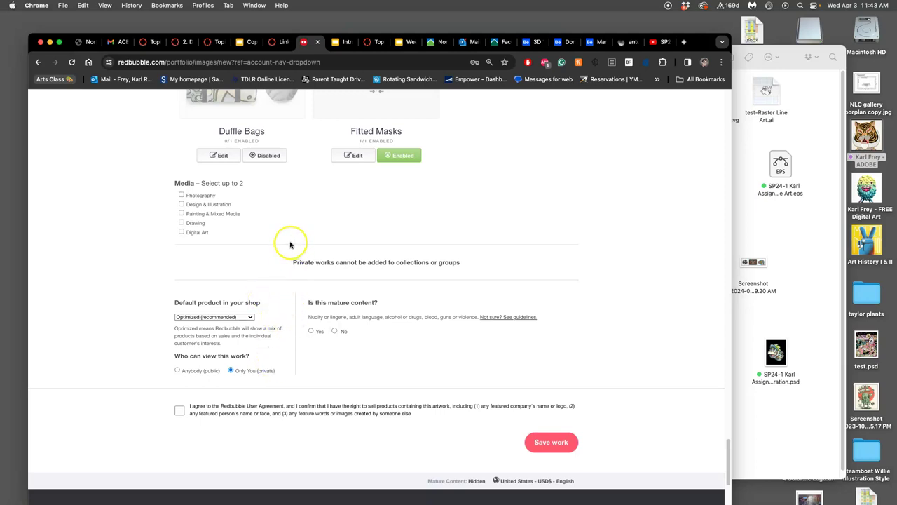
{"action": "scroll", "coordinate": [288, 248], "scroll_direction": "up", "scroll_amount": 1}
{"action": "left_click", "coordinate": [182, 242]}
{"action": "left_click", "coordinate": [334, 342]}
{"action": "left_click", "coordinate": [180, 420]}
{"action": "left_click", "coordinate": [555, 452]}
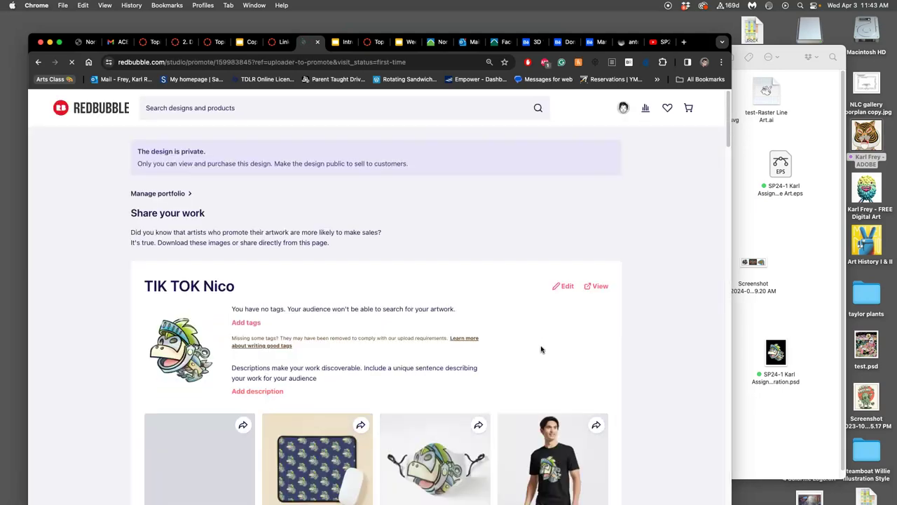
{"action": "scroll", "coordinate": [539, 349], "scroll_direction": "down", "scroll_amount": 1}
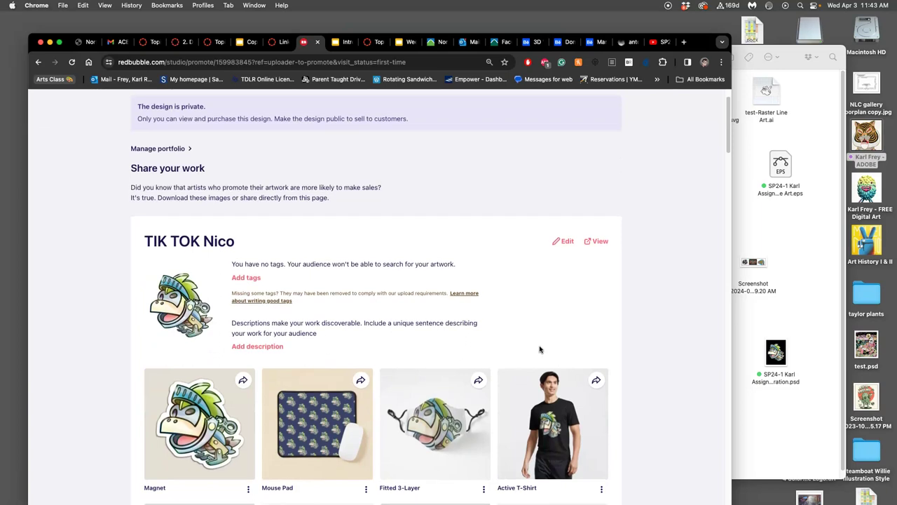
{"action": "scroll", "coordinate": [542, 349], "scroll_direction": "down", "scroll_amount": 1}
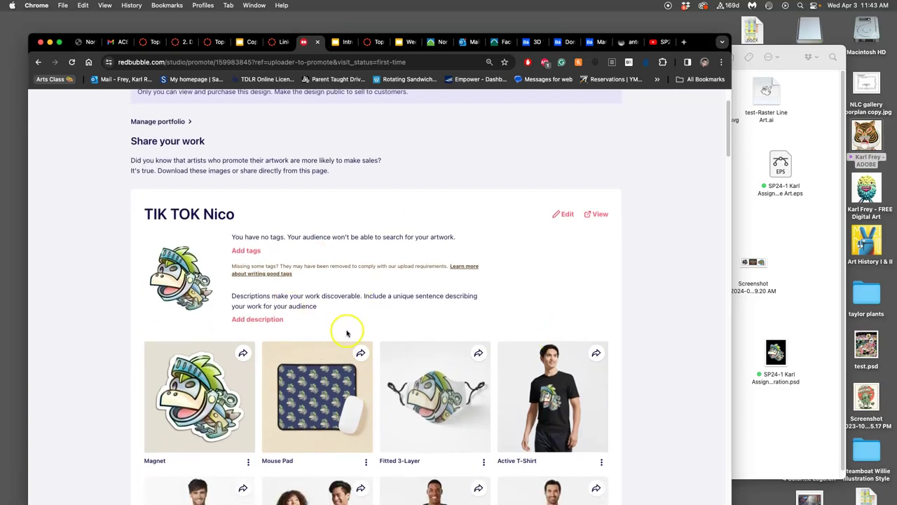
{"action": "scroll", "coordinate": [347, 329], "scroll_direction": "down", "scroll_amount": 4}
{"action": "scroll", "coordinate": [353, 332], "scroll_direction": "down", "scroll_amount": 2}
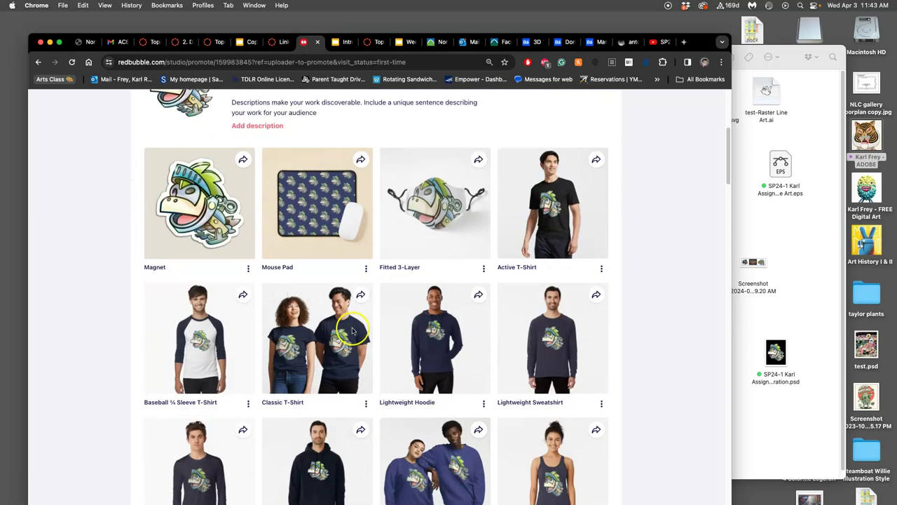
{"action": "scroll", "coordinate": [531, 284], "scroll_direction": "down", "scroll_amount": 8}
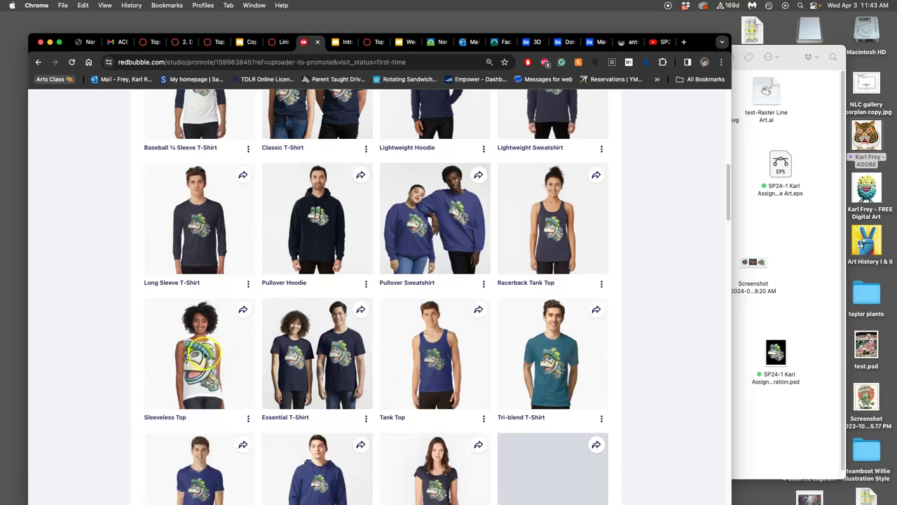
{"action": "scroll", "coordinate": [236, 367], "scroll_direction": "down", "scroll_amount": 10}
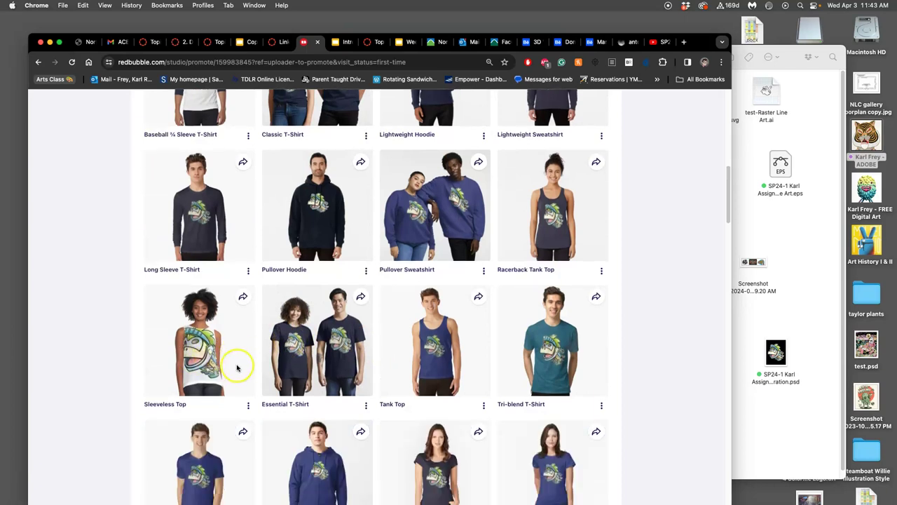
{"action": "scroll", "coordinate": [256, 367], "scroll_direction": "down", "scroll_amount": 17}
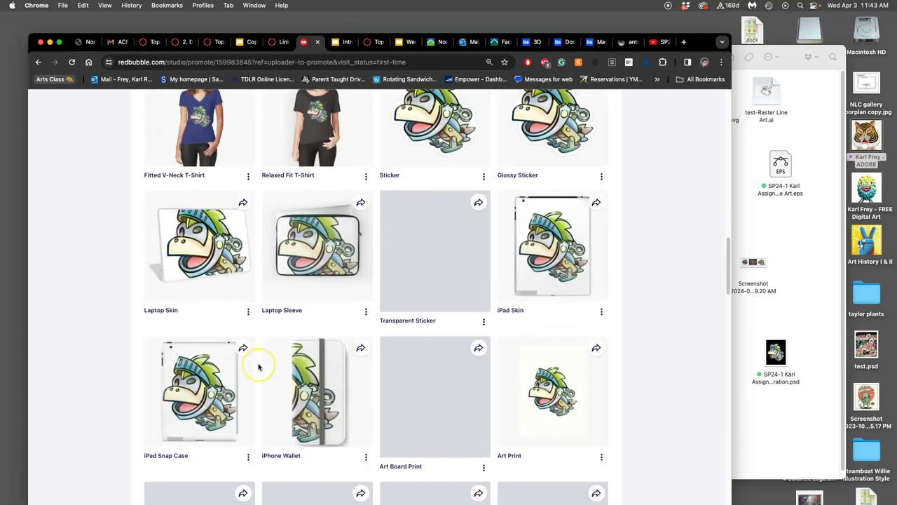
{"action": "scroll", "coordinate": [258, 366], "scroll_direction": "down", "scroll_amount": 2}
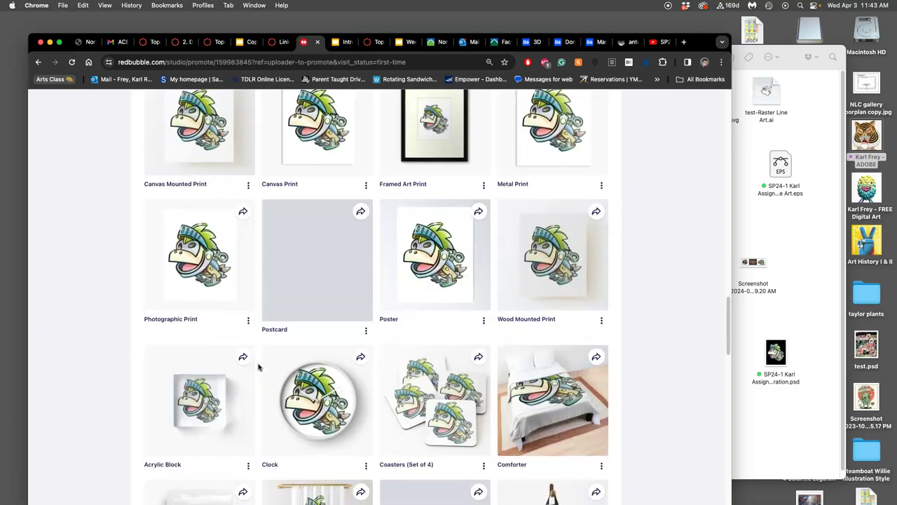
{"action": "scroll", "coordinate": [258, 366], "scroll_direction": "down", "scroll_amount": 6}
{"action": "scroll", "coordinate": [259, 366], "scroll_direction": "down", "scroll_amount": 9}
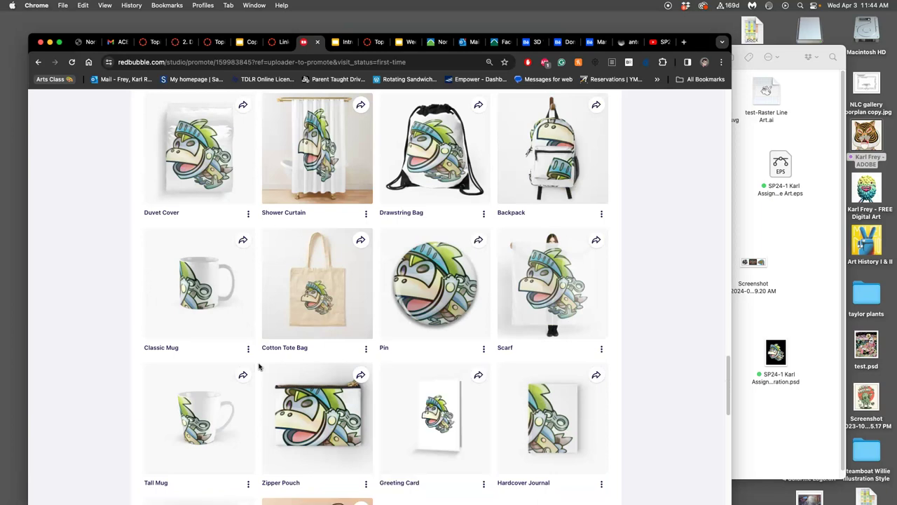
{"action": "scroll", "coordinate": [260, 364], "scroll_direction": "down", "scroll_amount": 10}
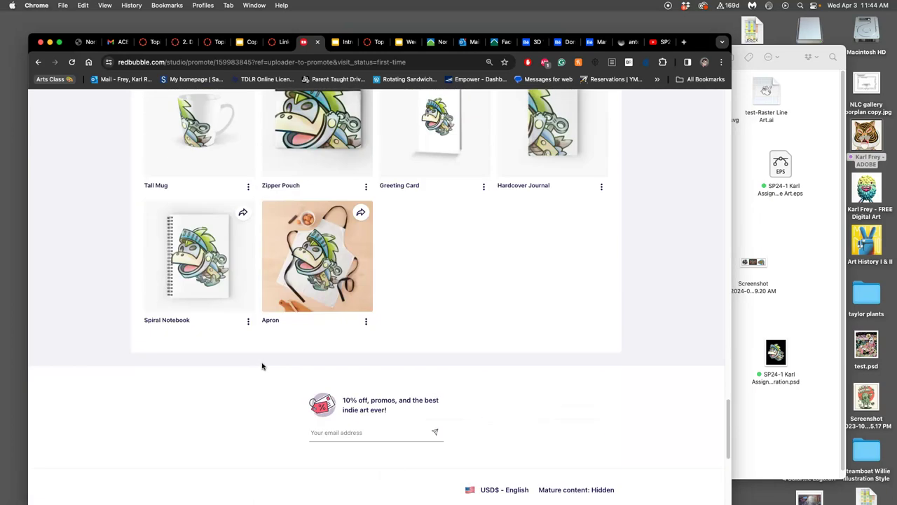
{"action": "left_click", "coordinate": [323, 240]}
Scroll the course home and open the Unit 12: Type & Poster Design - Overview link
{"action": "scroll", "coordinate": [323, 241], "scroll_direction": "up", "scroll_amount": 20}
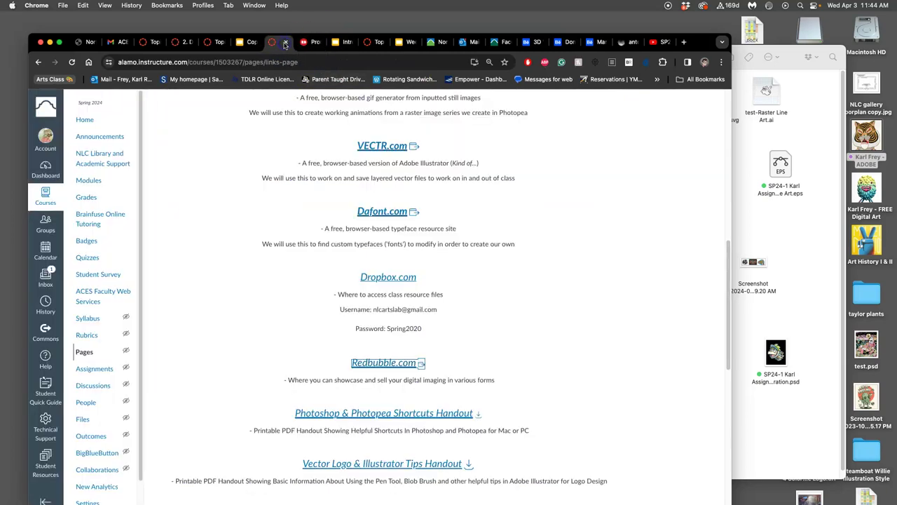
{"action": "scroll", "coordinate": [516, 239], "scroll_direction": "up", "scroll_amount": 15}
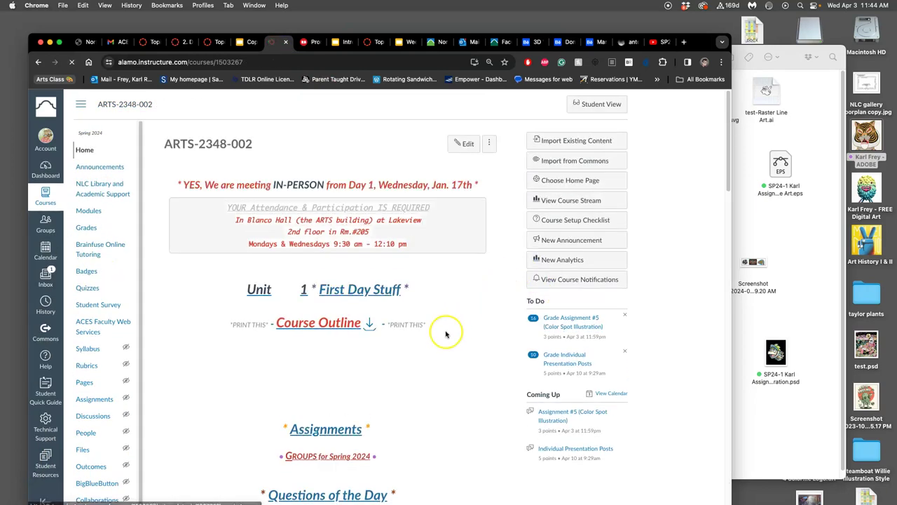
{"action": "scroll", "coordinate": [434, 338], "scroll_direction": "down", "scroll_amount": 4}
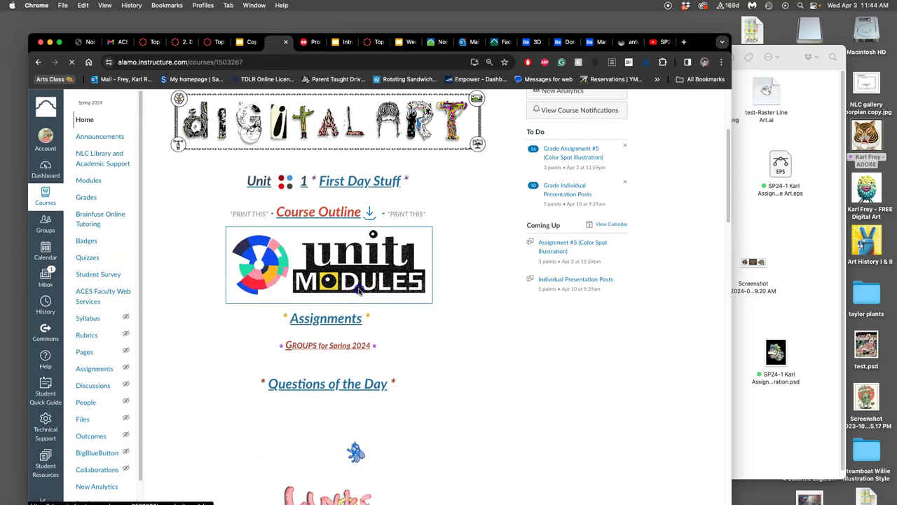
{"action": "scroll", "coordinate": [402, 326], "scroll_direction": "down", "scroll_amount": 5}
{"action": "scroll", "coordinate": [403, 326], "scroll_direction": "down", "scroll_amount": 3}
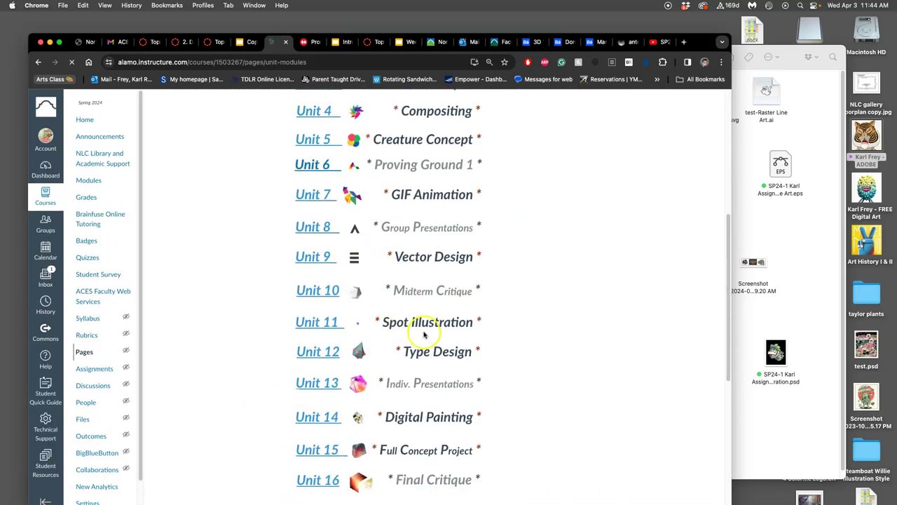
{"action": "left_click", "coordinate": [319, 351]}
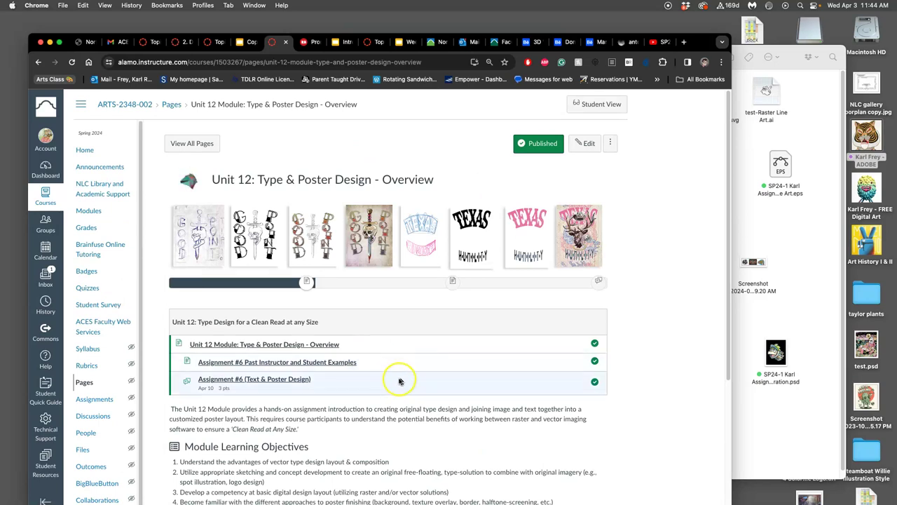
Advance to the Assignment #6 Past Instructor and Student Examples page and scroll through the example posters
{"action": "scroll", "coordinate": [452, 319], "scroll_direction": "down", "scroll_amount": 1}
{"action": "scroll", "coordinate": [453, 327], "scroll_direction": "down", "scroll_amount": 1}
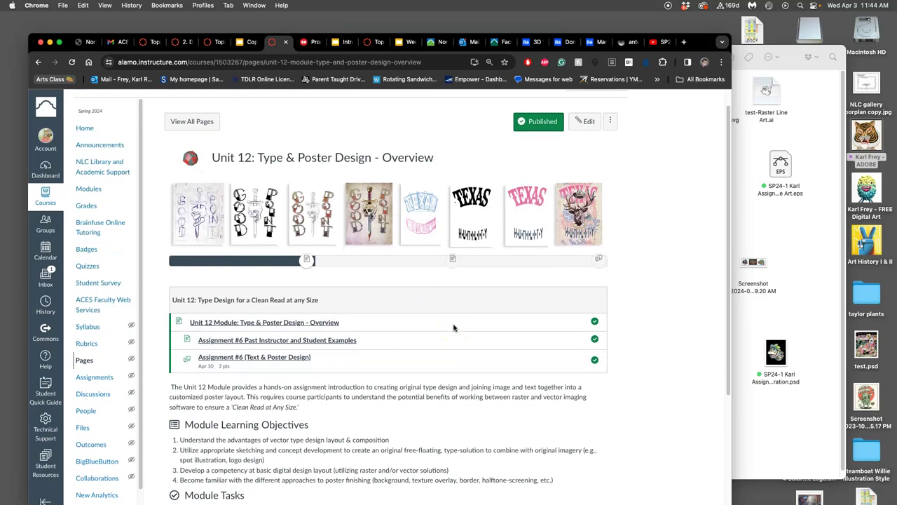
{"action": "left_click", "coordinate": [358, 263]}
{"action": "scroll", "coordinate": [449, 303], "scroll_direction": "down", "scroll_amount": 5}
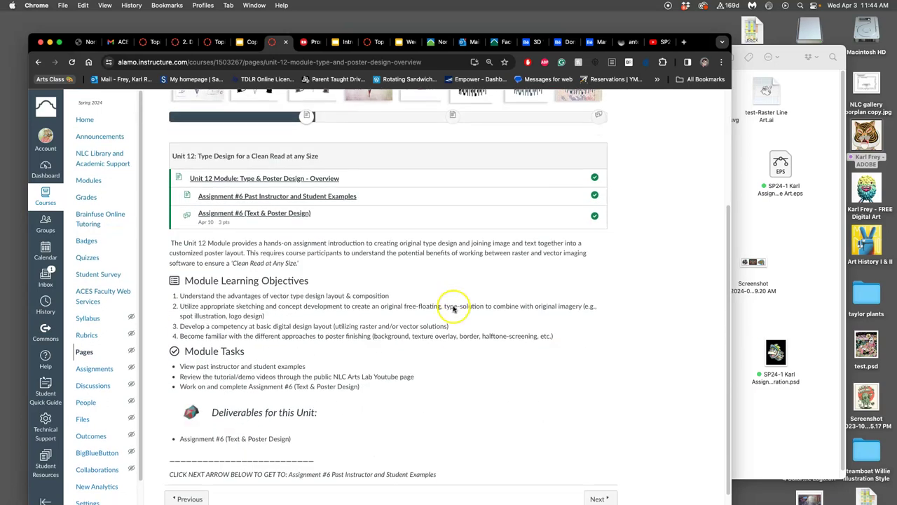
{"action": "left_click", "coordinate": [598, 477]}
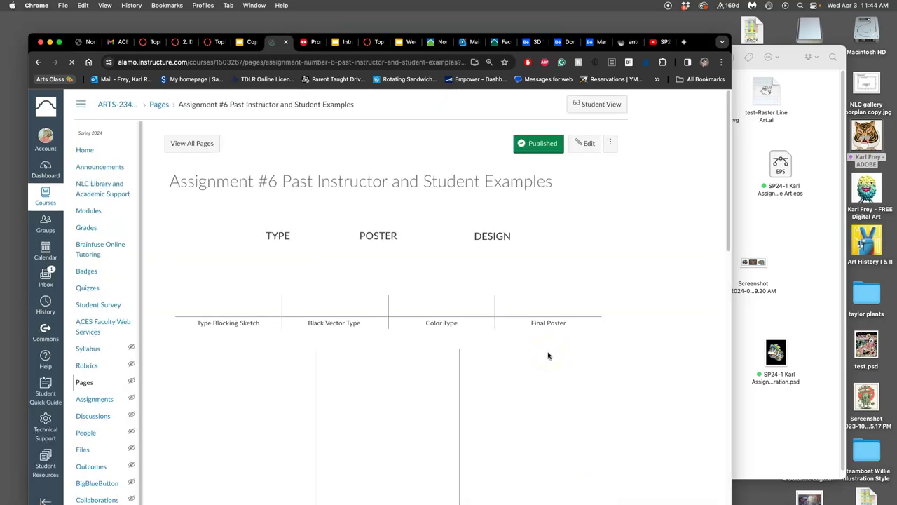
{"action": "scroll", "coordinate": [548, 358], "scroll_direction": "down", "scroll_amount": 2}
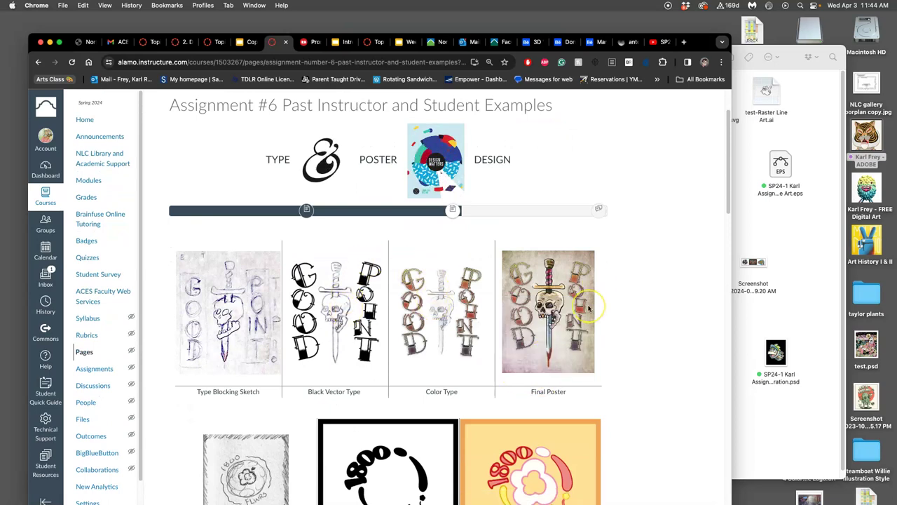
{"action": "scroll", "coordinate": [588, 309], "scroll_direction": "down", "scroll_amount": 2}
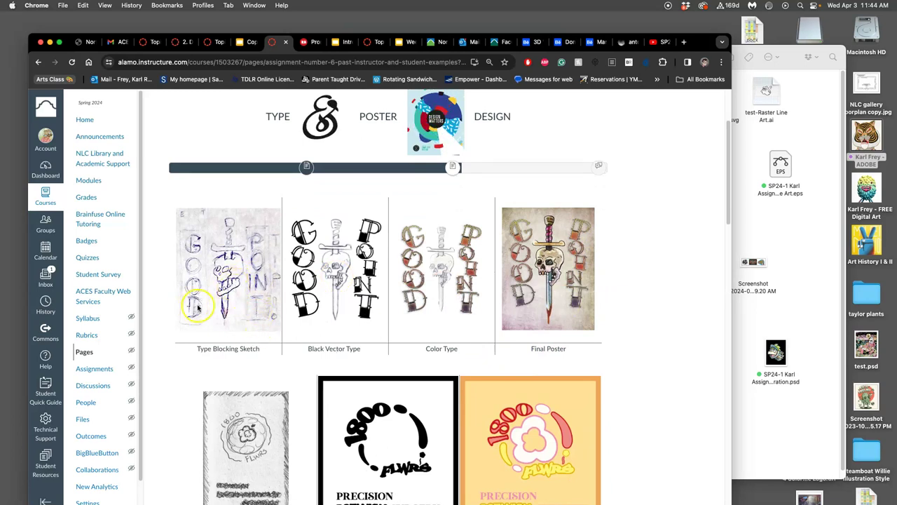
{"action": "scroll", "coordinate": [247, 311], "scroll_direction": "down", "scroll_amount": 6}
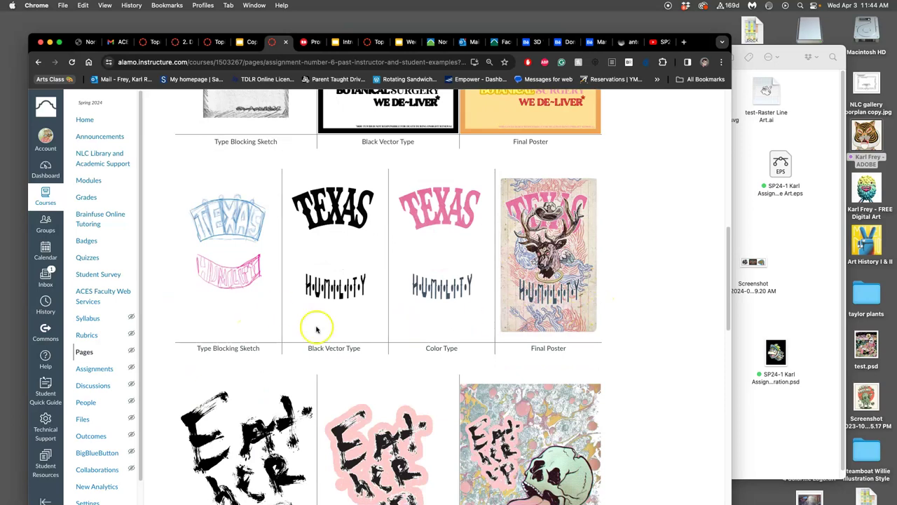
{"action": "scroll", "coordinate": [282, 331], "scroll_direction": "down", "scroll_amount": 5}
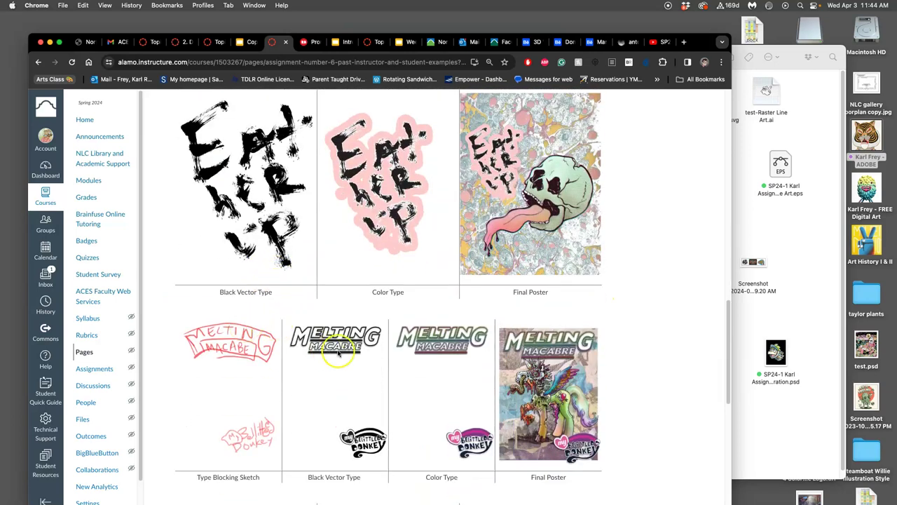
{"action": "scroll", "coordinate": [522, 362], "scroll_direction": "down", "scroll_amount": 5}
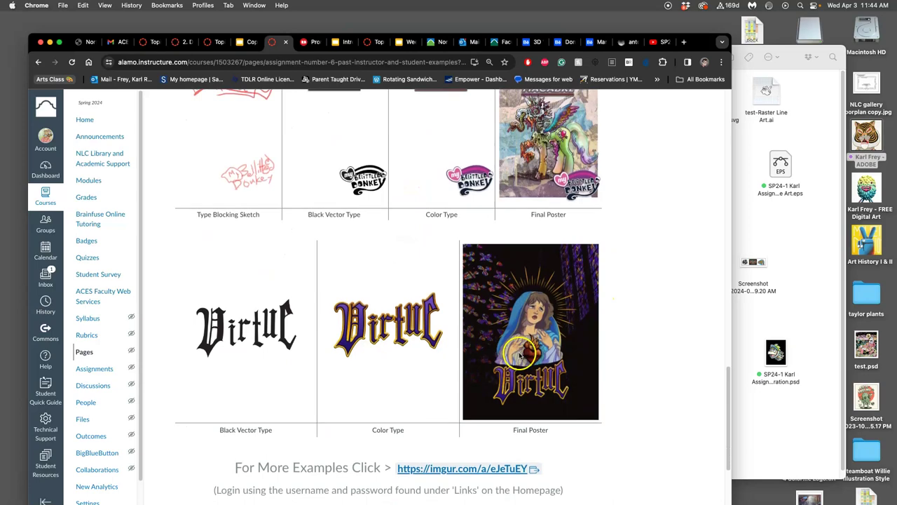
{"action": "scroll", "coordinate": [526, 365], "scroll_direction": "down", "scroll_amount": 3}
Go to the Assignment #6 discussion and edit the instructor's Spirit Animal post, placing the cursor in its body
{"action": "left_click", "coordinate": [597, 478]}
{"action": "scroll", "coordinate": [512, 390], "scroll_direction": "down", "scroll_amount": 20}
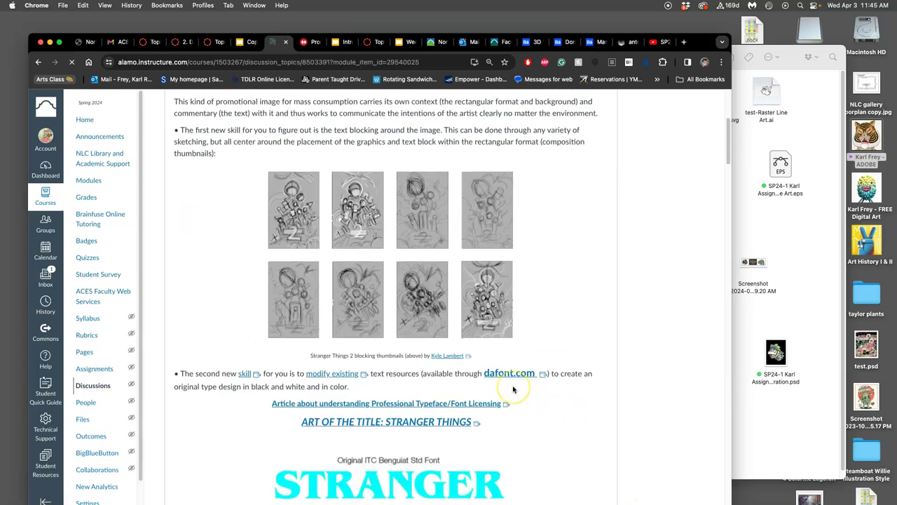
{"action": "scroll", "coordinate": [513, 390], "scroll_direction": "down", "scroll_amount": 20}
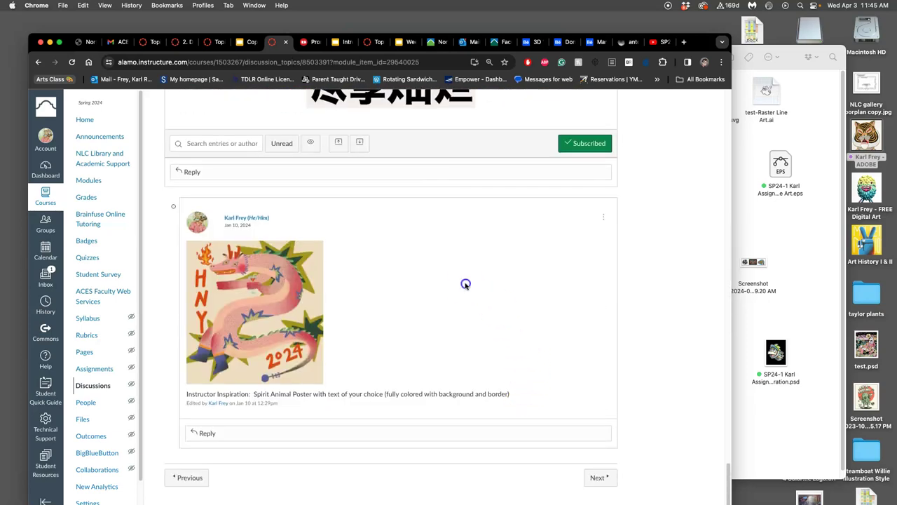
{"action": "left_click", "coordinate": [603, 217]}
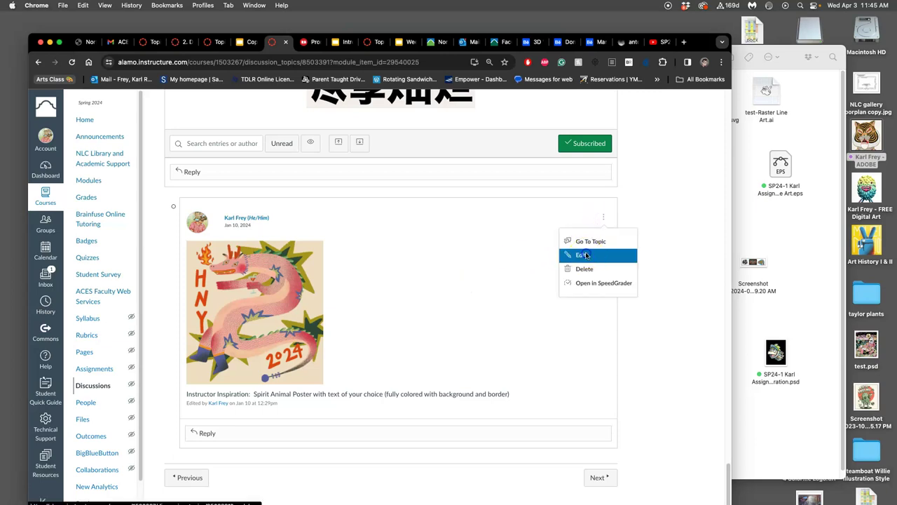
{"action": "left_click", "coordinate": [585, 255]}
{"action": "scroll", "coordinate": [486, 390], "scroll_direction": "down", "scroll_amount": 5}
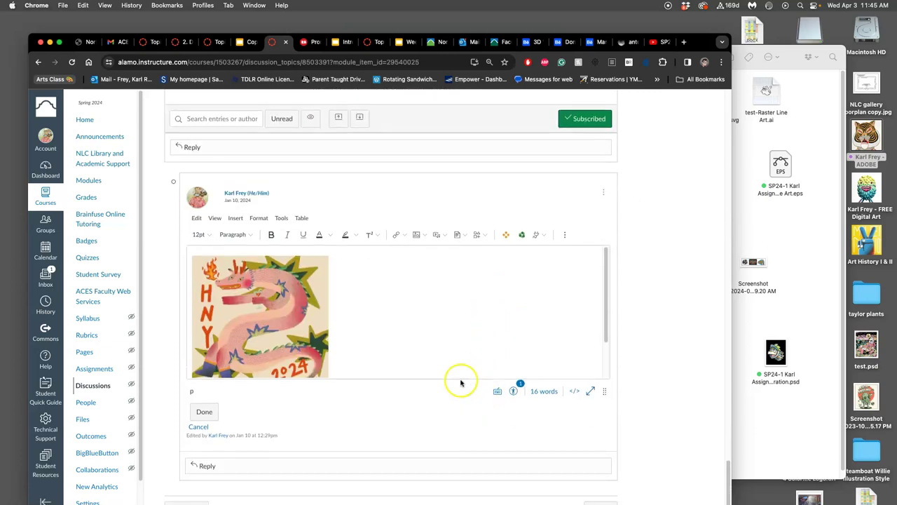
{"action": "scroll", "coordinate": [364, 363], "scroll_direction": "down", "scroll_amount": 2}
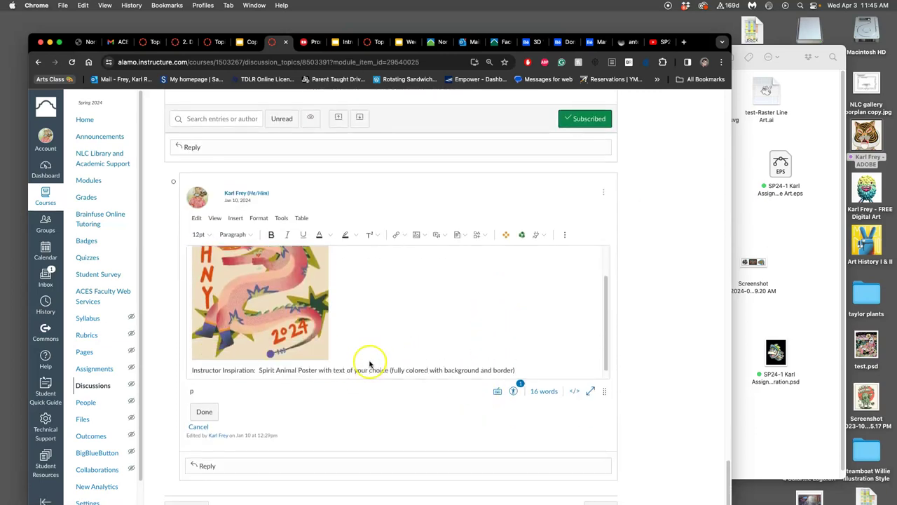
{"action": "left_click", "coordinate": [355, 329]}
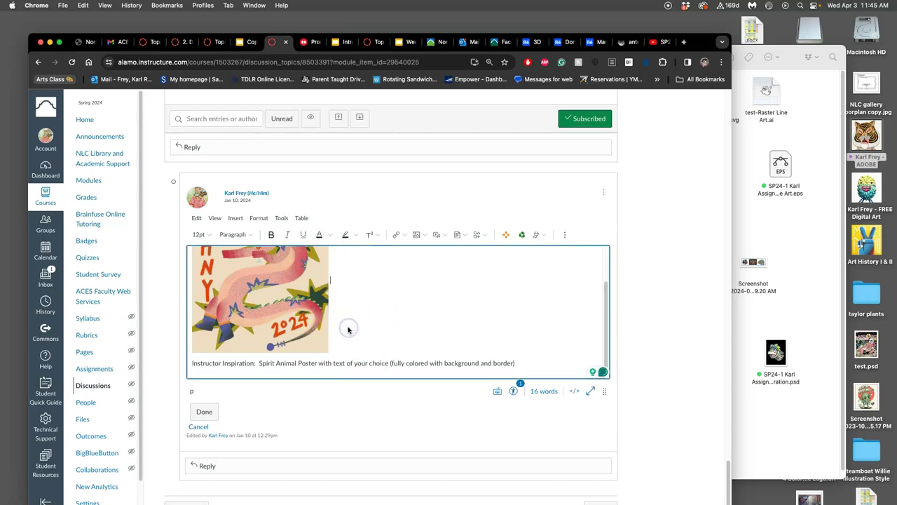
Insert the NIC NOC sketch JPG from the Assignment #6 folder, resized to sit beside the dragon image
{"action": "left_click", "coordinate": [782, 315]}
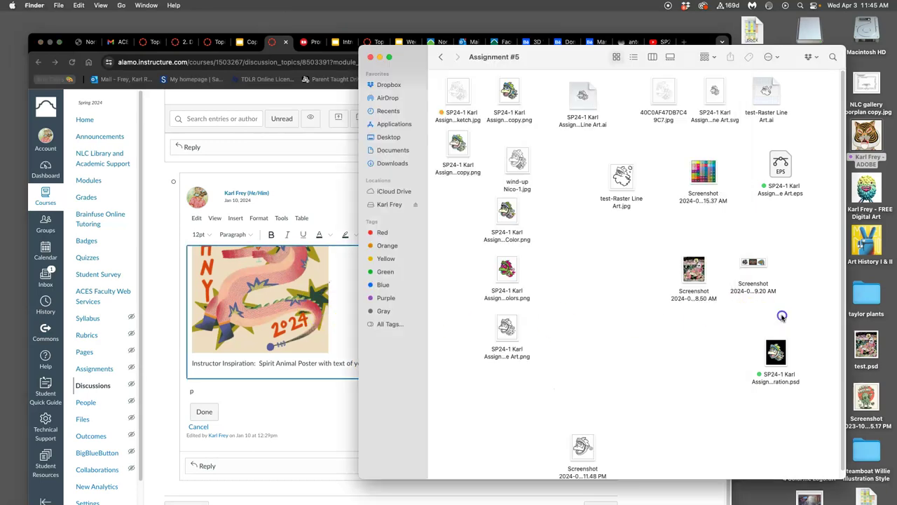
{"action": "left_click", "coordinate": [441, 58]}
{"action": "double_click", "coordinate": [627, 167]}
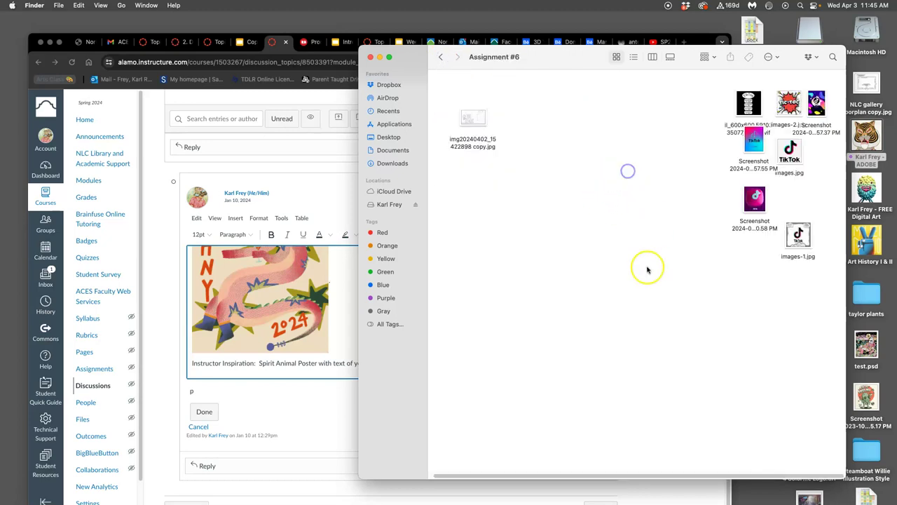
{"action": "left_click_drag", "start_coordinate": [480, 121], "coordinate": [351, 292]}
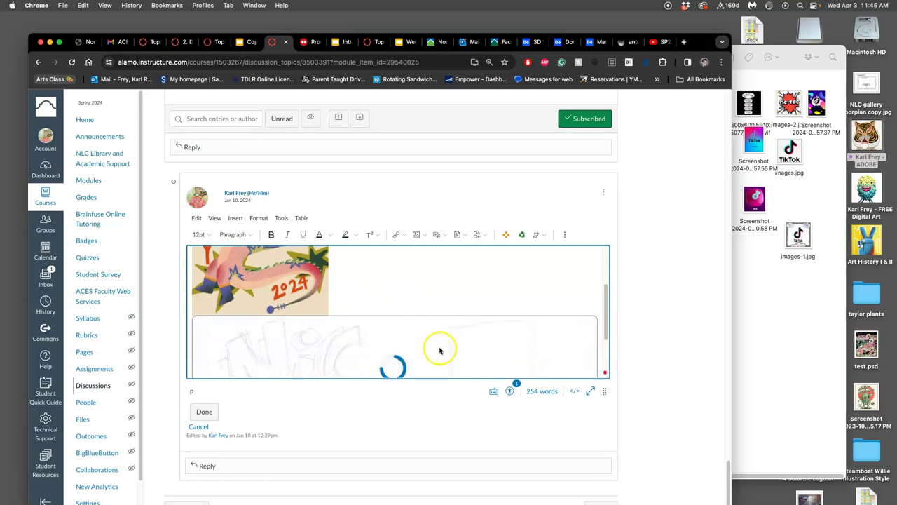
{"action": "left_click", "coordinate": [442, 321]}
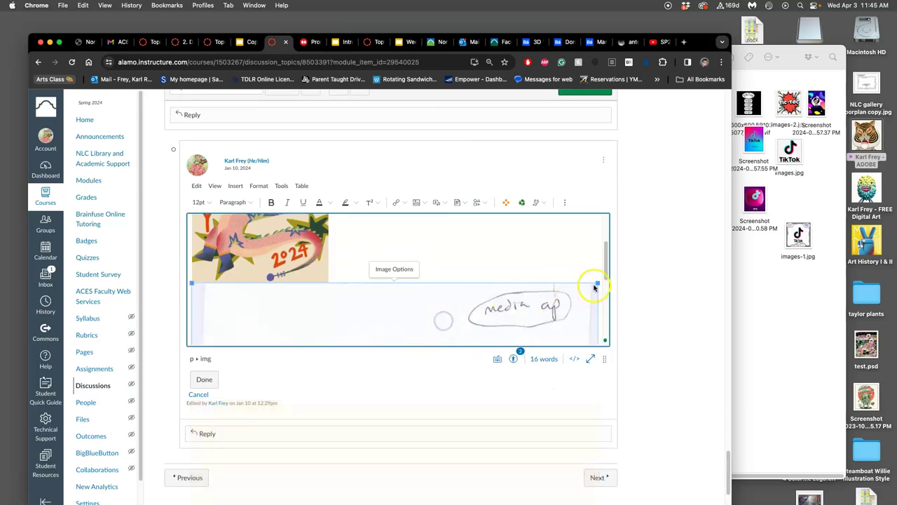
{"action": "left_click_drag", "start_coordinate": [596, 284], "coordinate": [389, 306]}
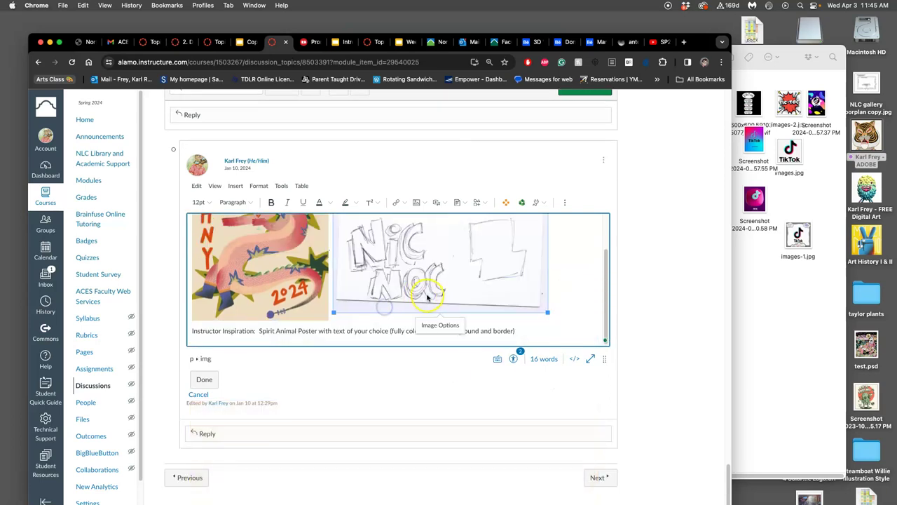
{"action": "scroll", "coordinate": [519, 287], "scroll_direction": "up", "scroll_amount": 1}
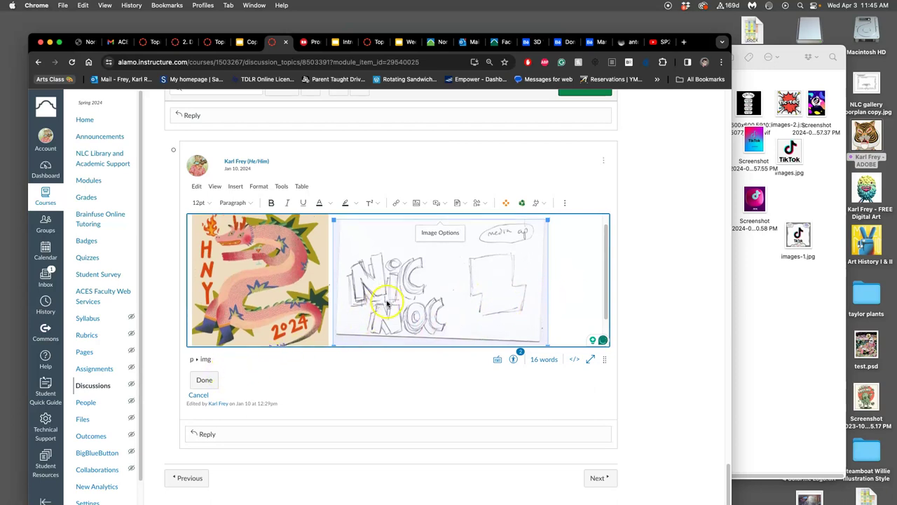
{"action": "scroll", "coordinate": [406, 296], "scroll_direction": "down", "scroll_amount": 1}
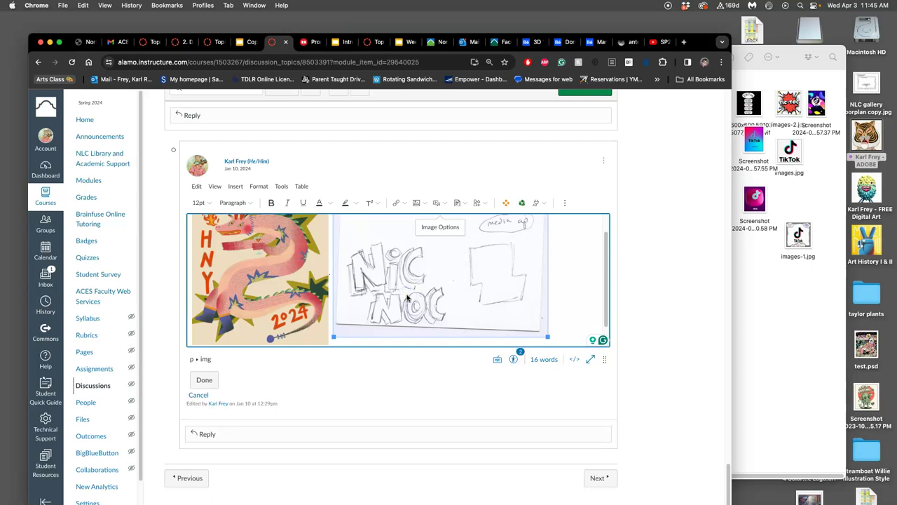
Add the TikTok logo images.jpg from the desktop below the dragon and sketch images
{"action": "left_click", "coordinate": [570, 283]}
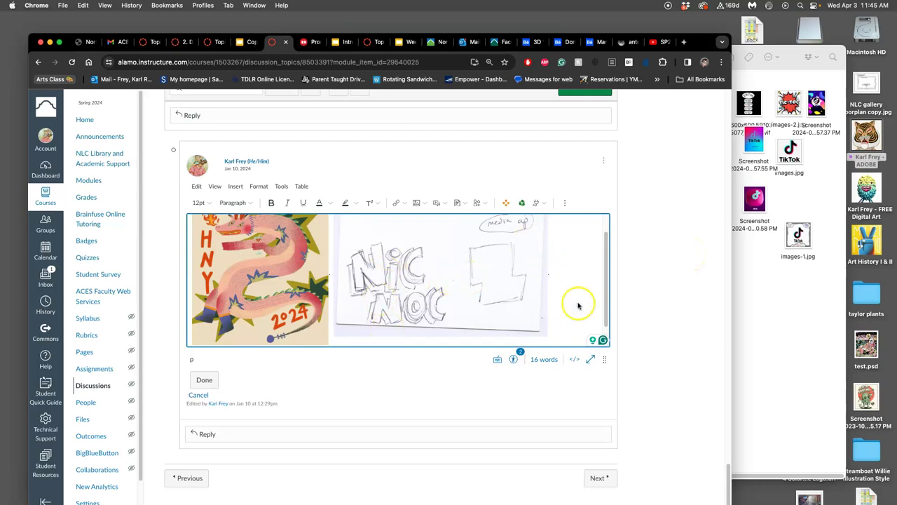
{"action": "mouse_move", "coordinate": [798, 238]}
{"action": "left_mouse_down"}
{"action": "mouse_move", "coordinate": [597, 271]}
{"action": "mouse_move", "coordinate": [805, 245]}
{"action": "left_mouse_up"}
{"action": "left_click_drag", "start_coordinate": [803, 173], "coordinate": [586, 300]}
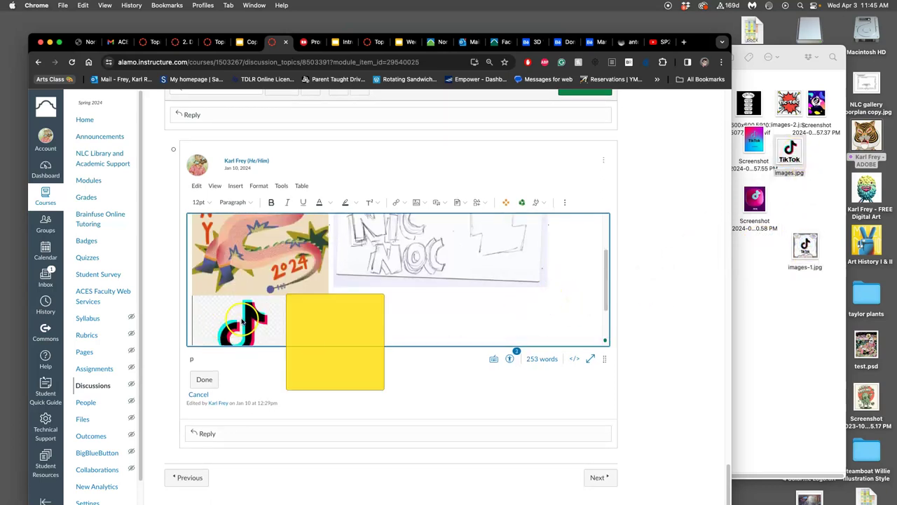